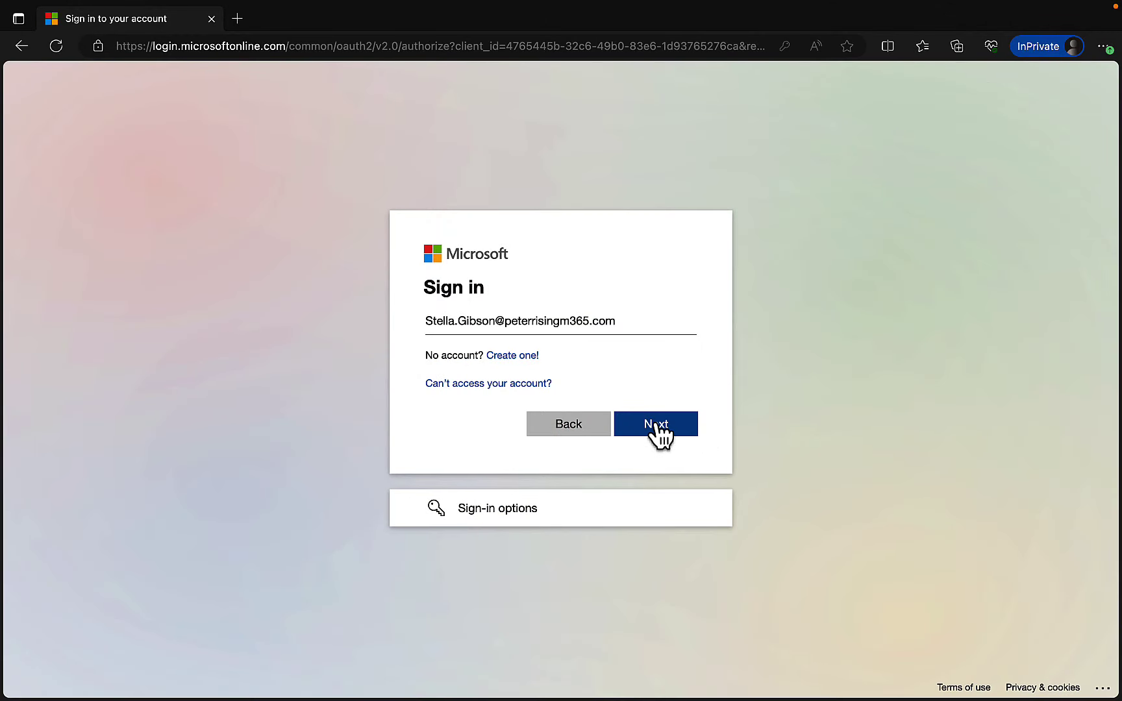
- Sign in with the account password and stay signed in, opting not to be shown the prompt again
{"action": "left_click", "coordinate": [655, 422]}
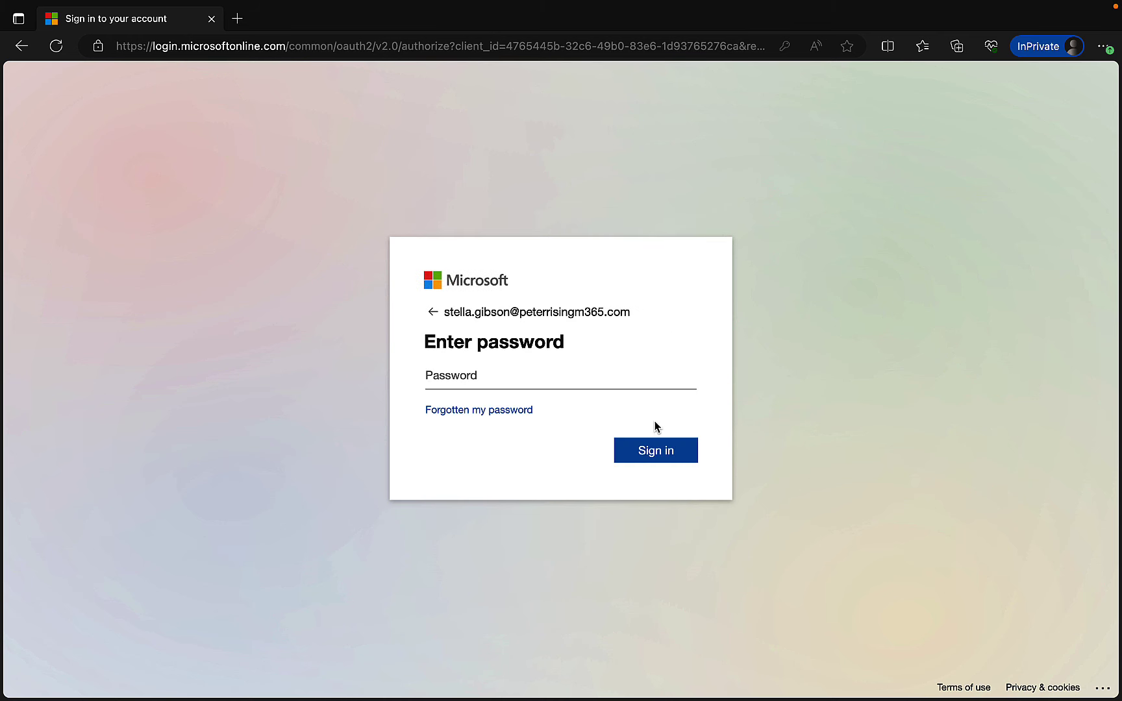
{"action": "type", "text": "••••••••••••••••"}
{"action": "key", "text": "Return"}
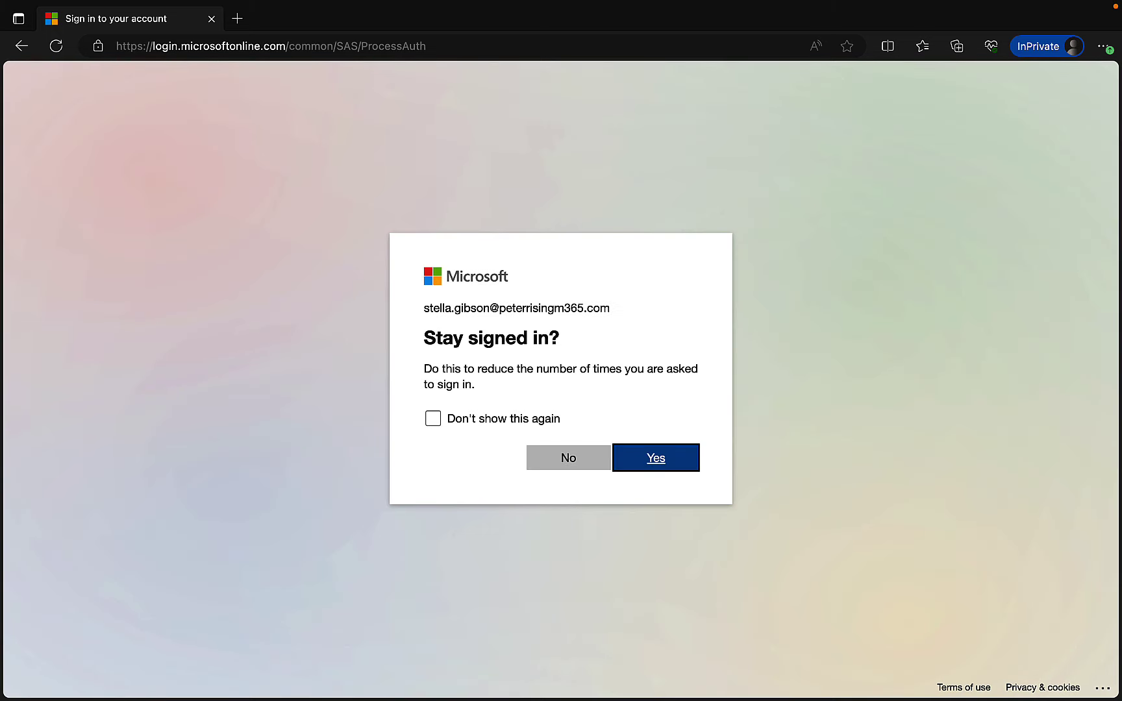
{"action": "left_click", "coordinate": [438, 418]}
{"action": "left_click", "coordinate": [681, 458]}
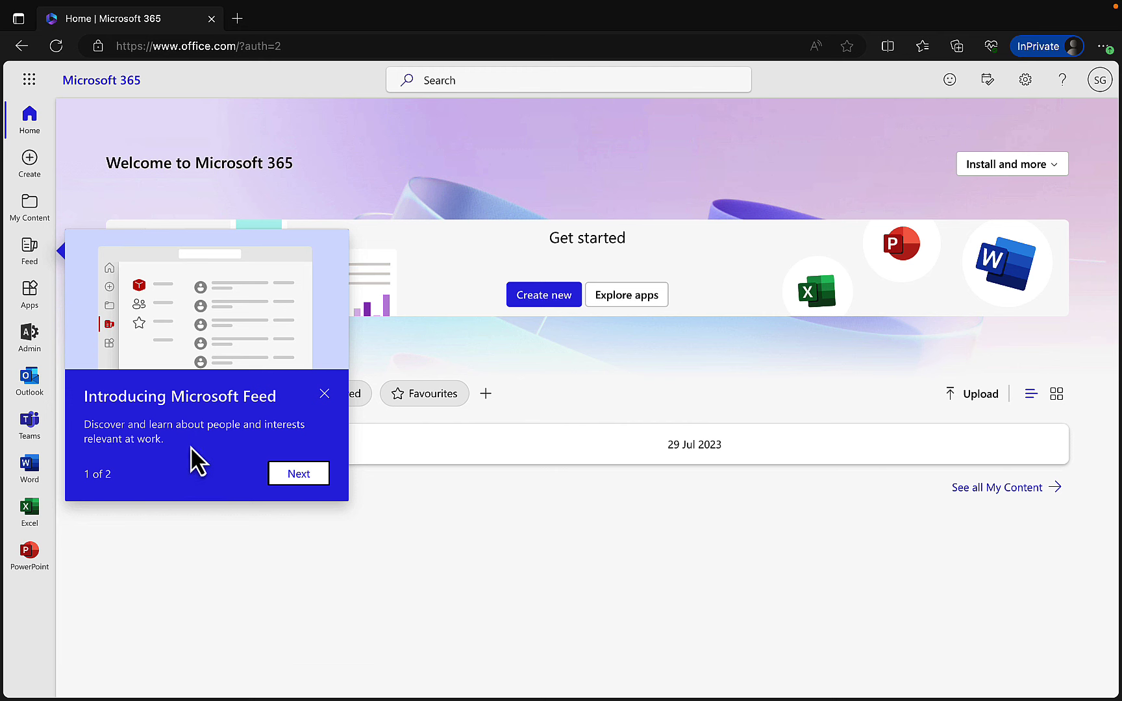
- Finish the introductory tips and look through the file types and PowerPoint, Excel and Word templates on the Create page
{"action": "left_click", "coordinate": [297, 475]}
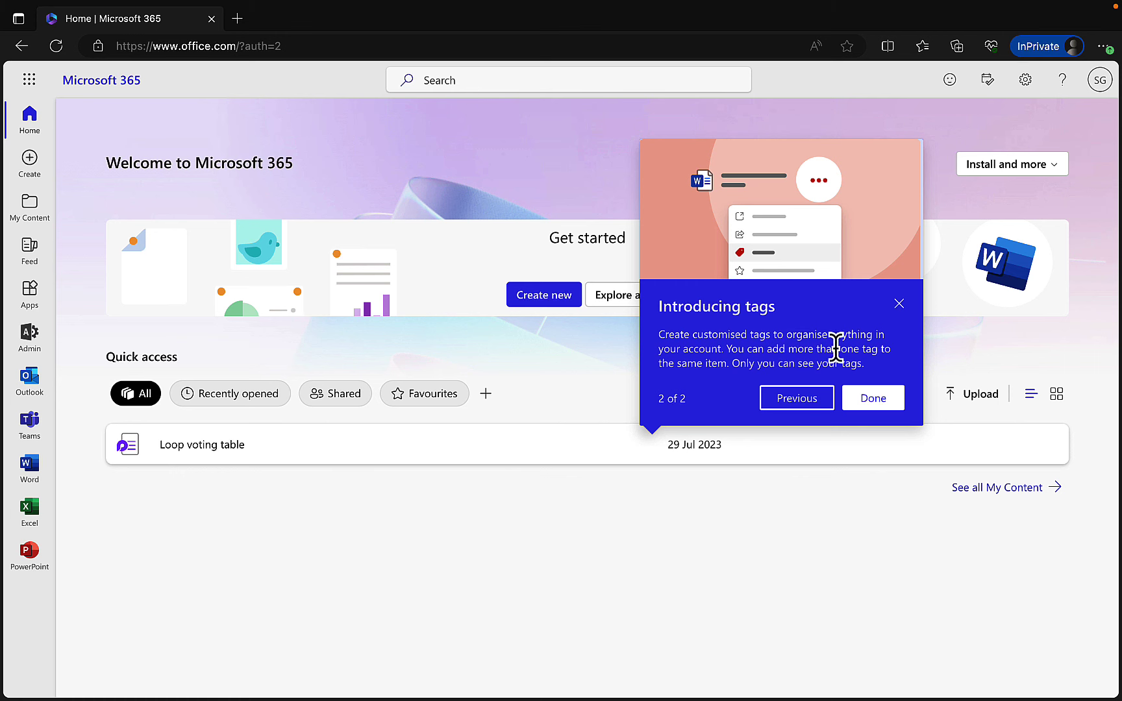
{"action": "left_click", "coordinate": [873, 404]}
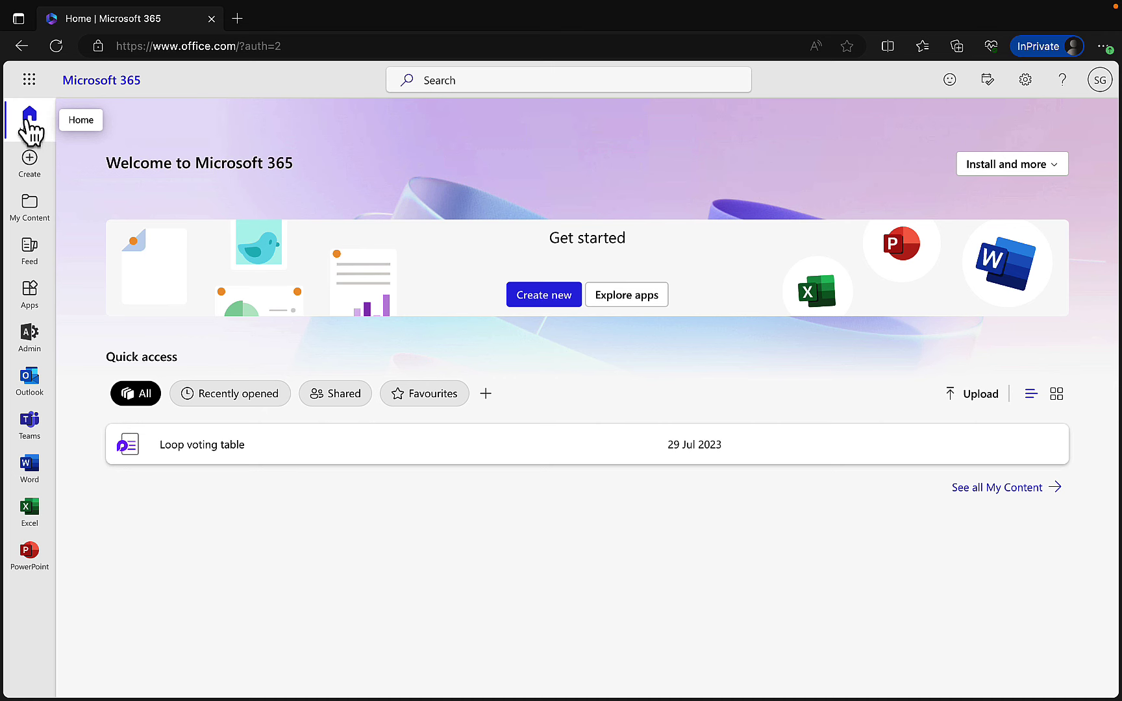
{"action": "left_click", "coordinate": [29, 170]}
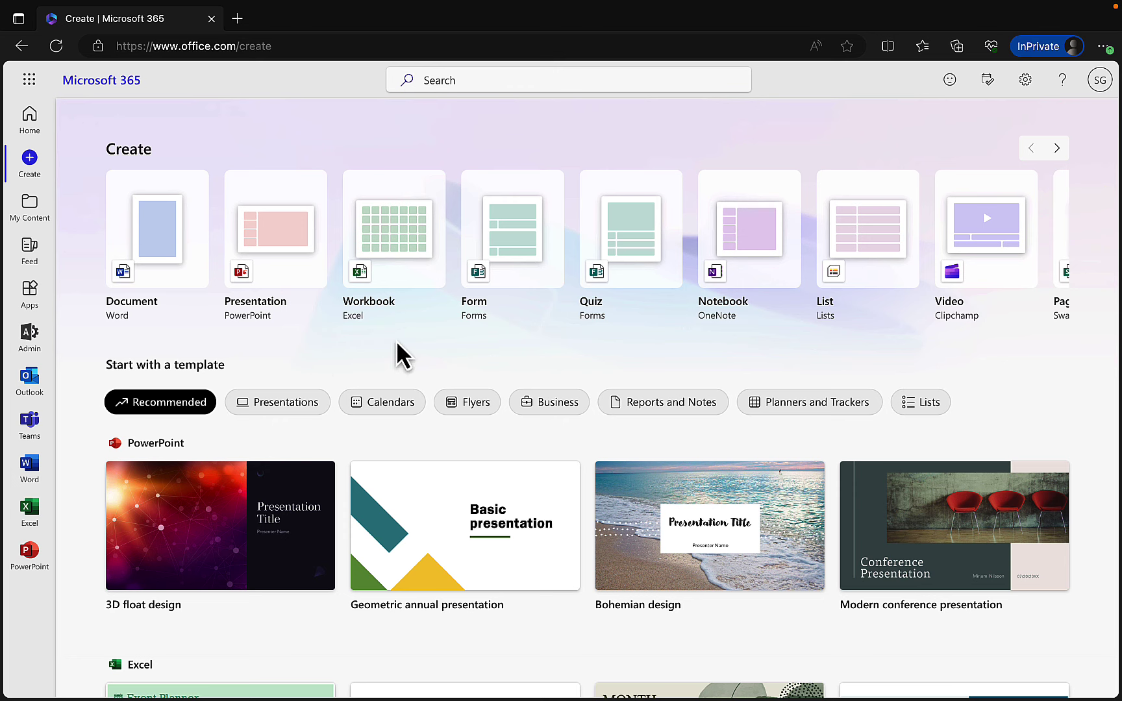
{"action": "scroll", "coordinate": [396, 340], "scroll_direction": "down", "scroll_amount": 2}
{"action": "scroll", "coordinate": [321, 395], "scroll_direction": "down", "scroll_amount": 2}
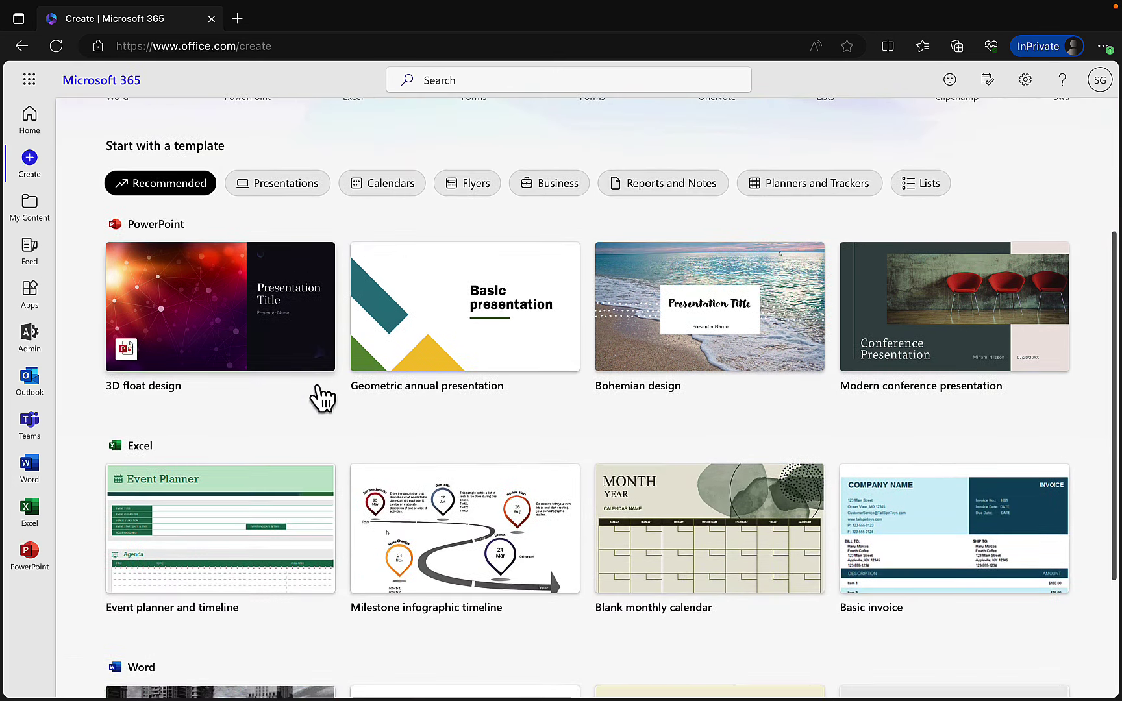
{"action": "scroll", "coordinate": [467, 347], "scroll_direction": "down", "scroll_amount": 1}
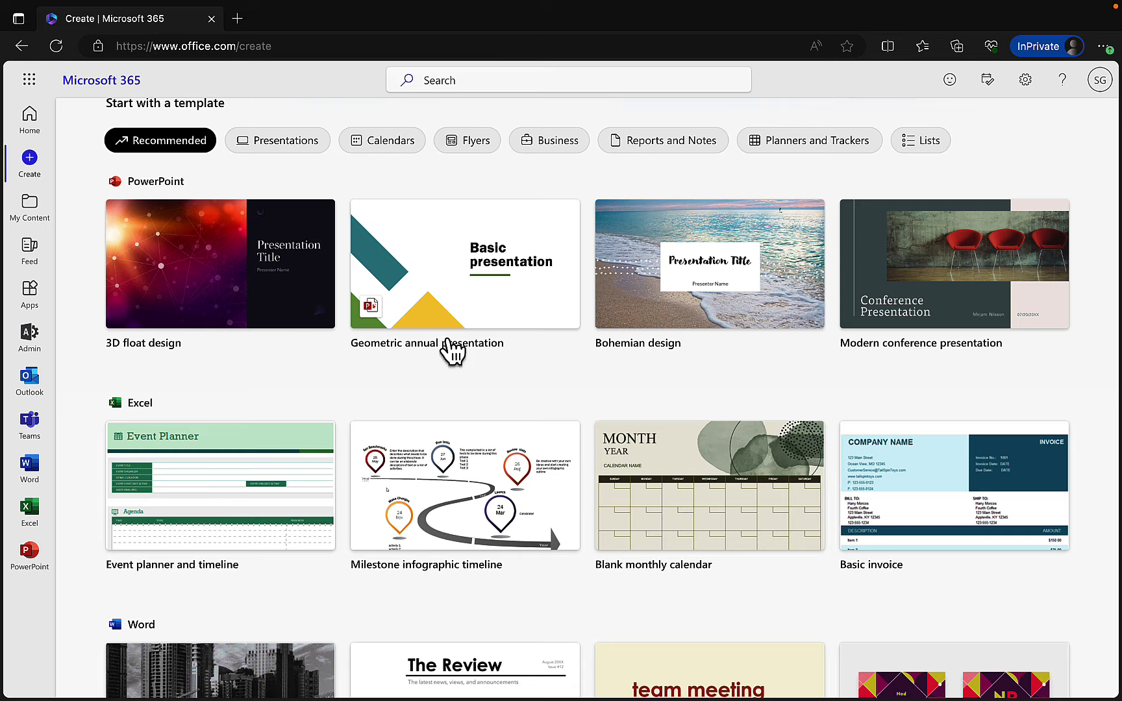
{"action": "scroll", "coordinate": [526, 354], "scroll_direction": "down", "scroll_amount": 2}
{"action": "scroll", "coordinate": [494, 384], "scroll_direction": "down", "scroll_amount": 1}
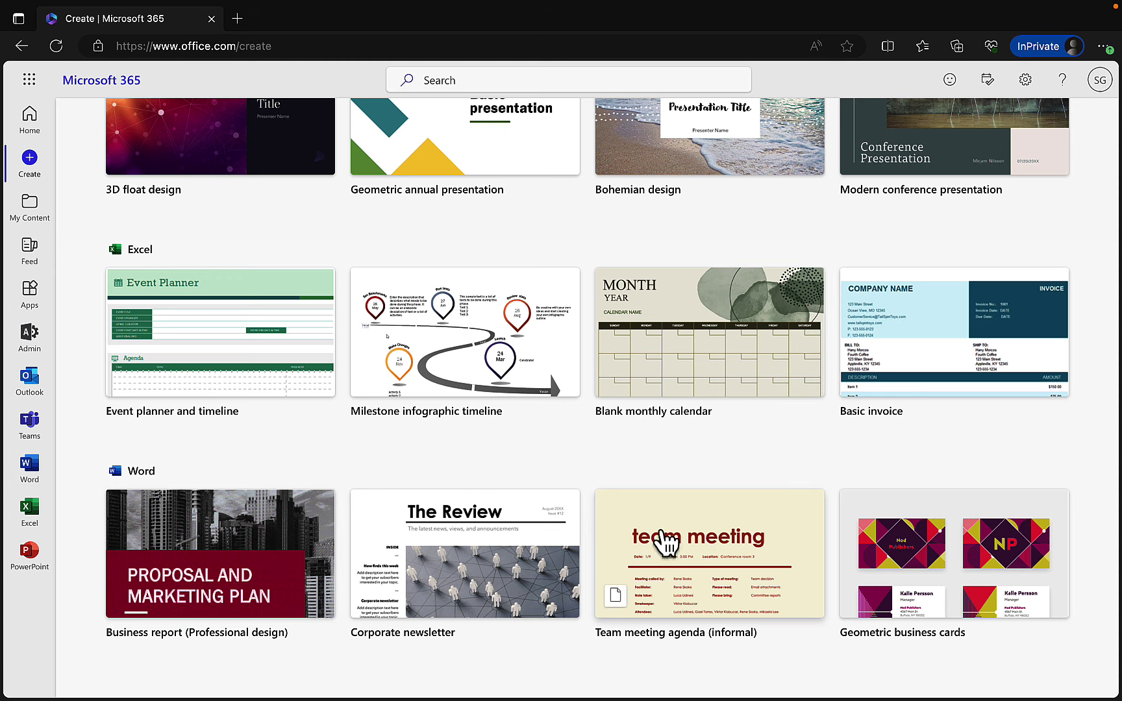
{"action": "scroll", "coordinate": [714, 524], "scroll_direction": "up", "scroll_amount": 6}
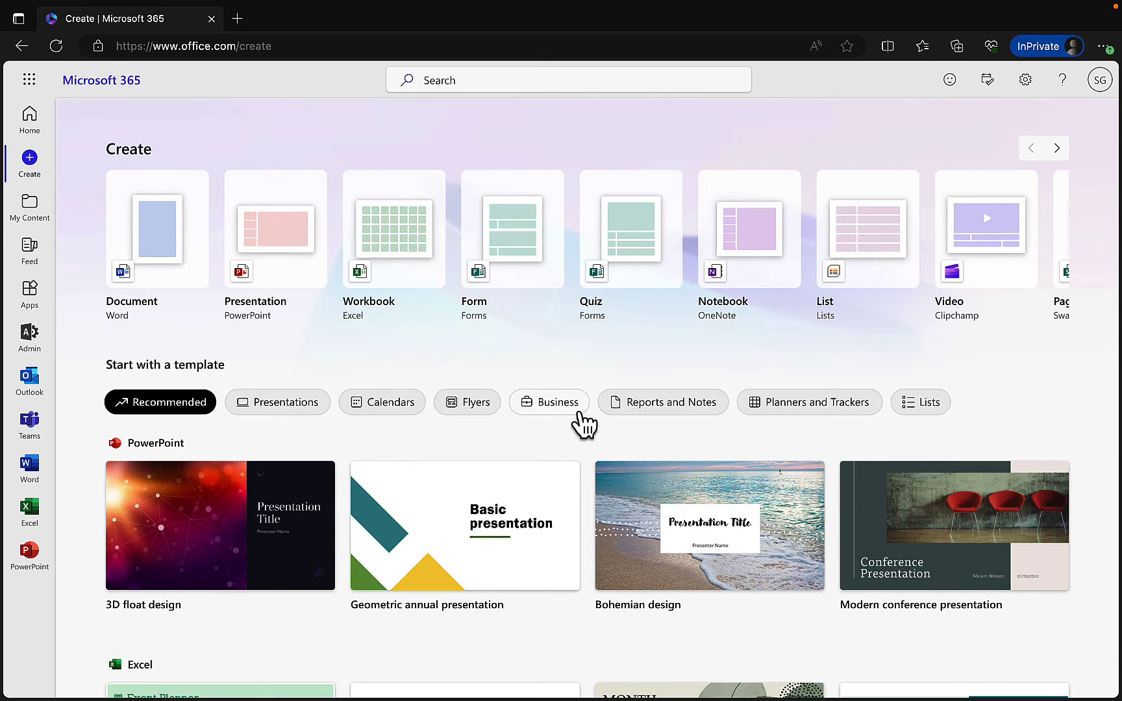
- Examine the Apps & devices page of the account for installing Microsoft 365 apps, and return to the Home page
{"action": "left_click", "coordinate": [30, 126]}
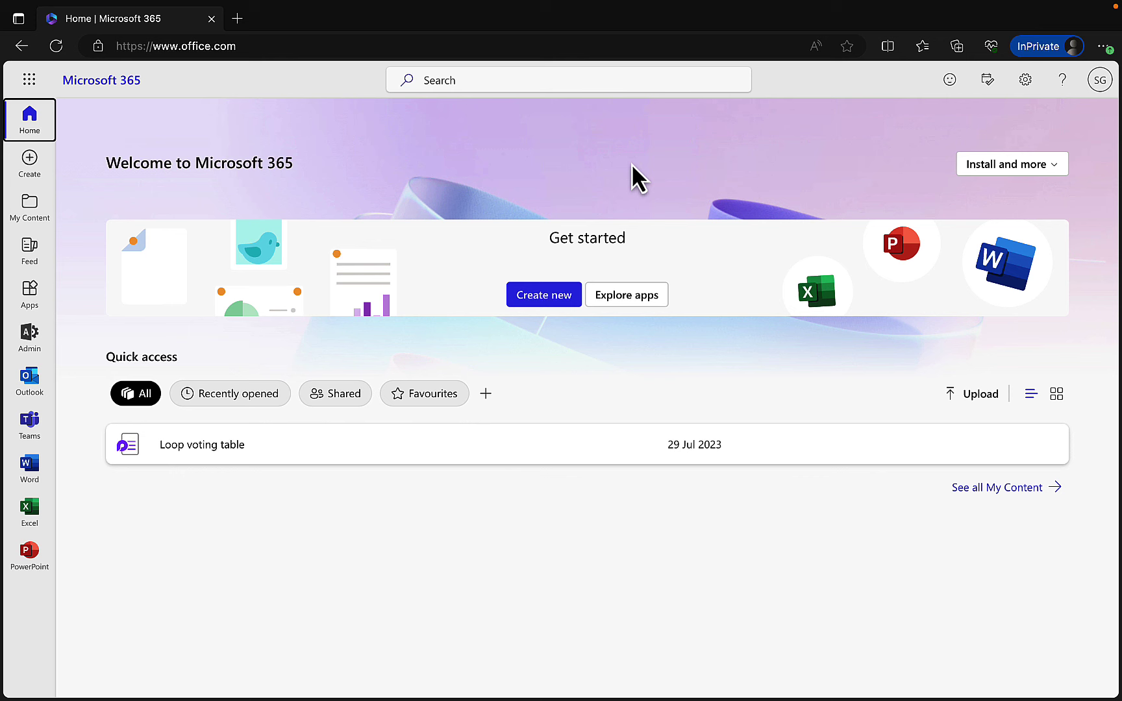
{"action": "left_click", "coordinate": [1058, 174]}
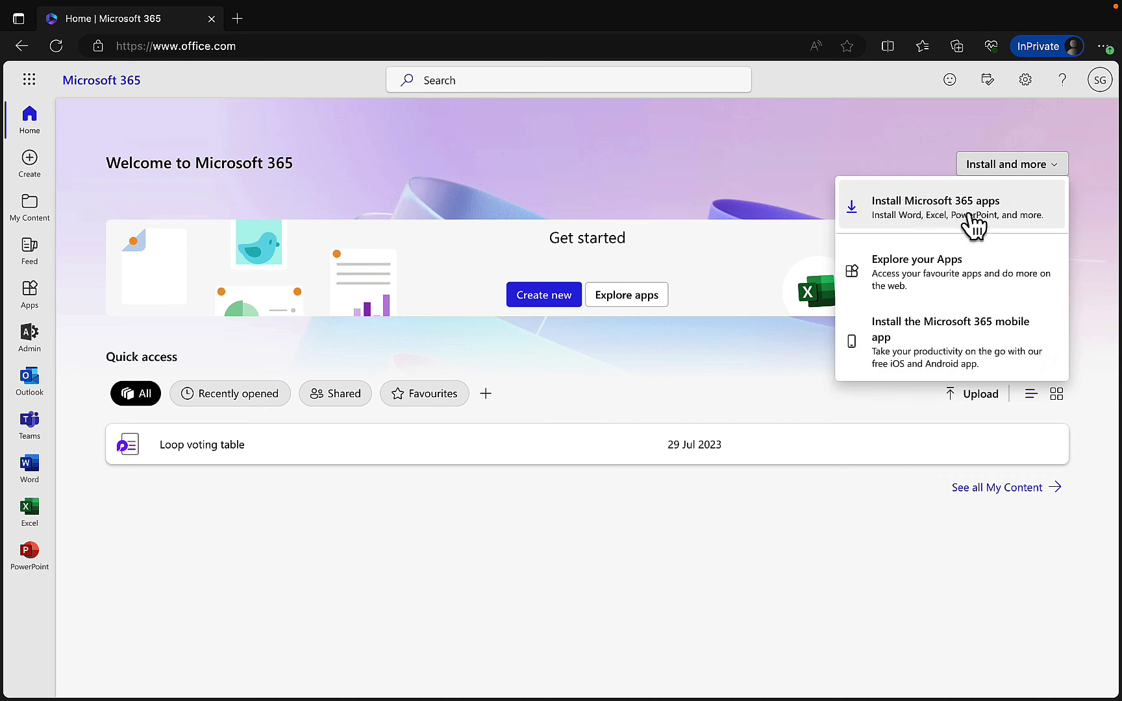
{"action": "left_click", "coordinate": [930, 195]}
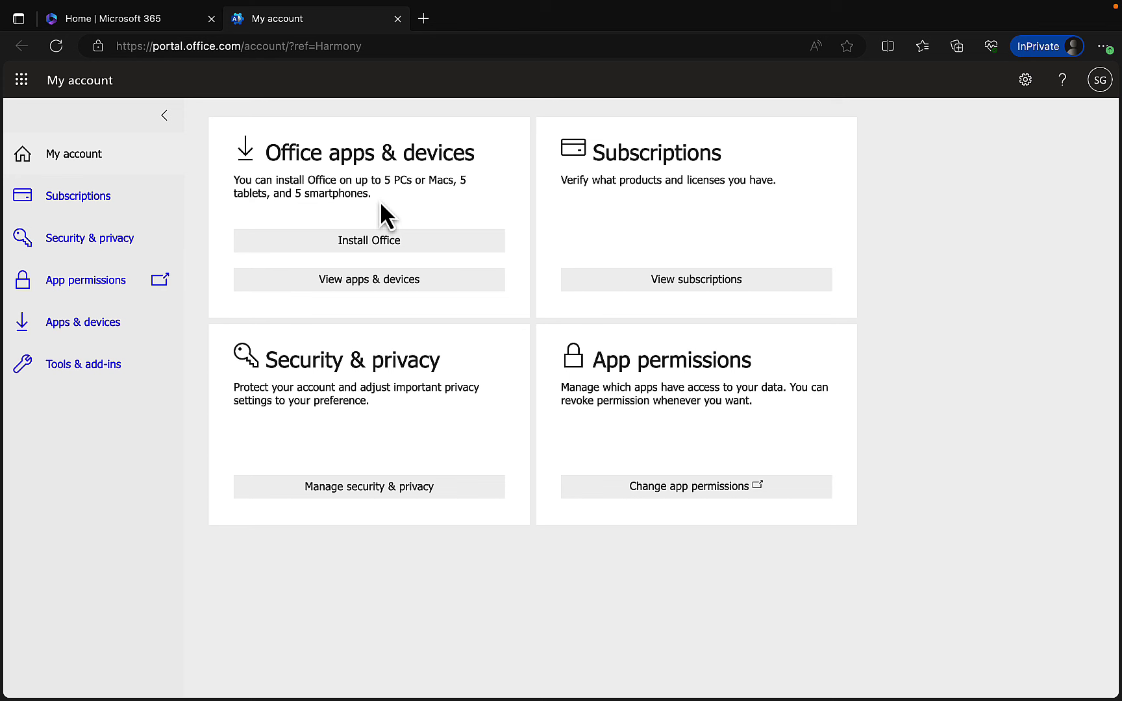
{"action": "left_click", "coordinate": [376, 281]}
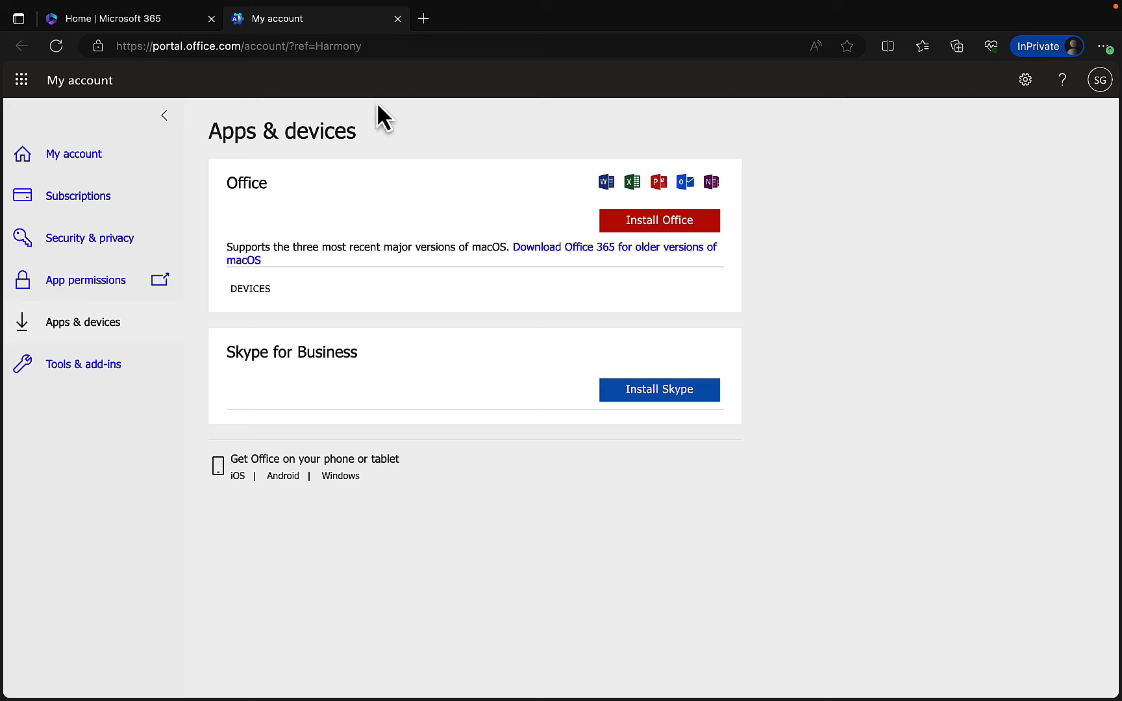
{"action": "left_click", "coordinate": [397, 19]}
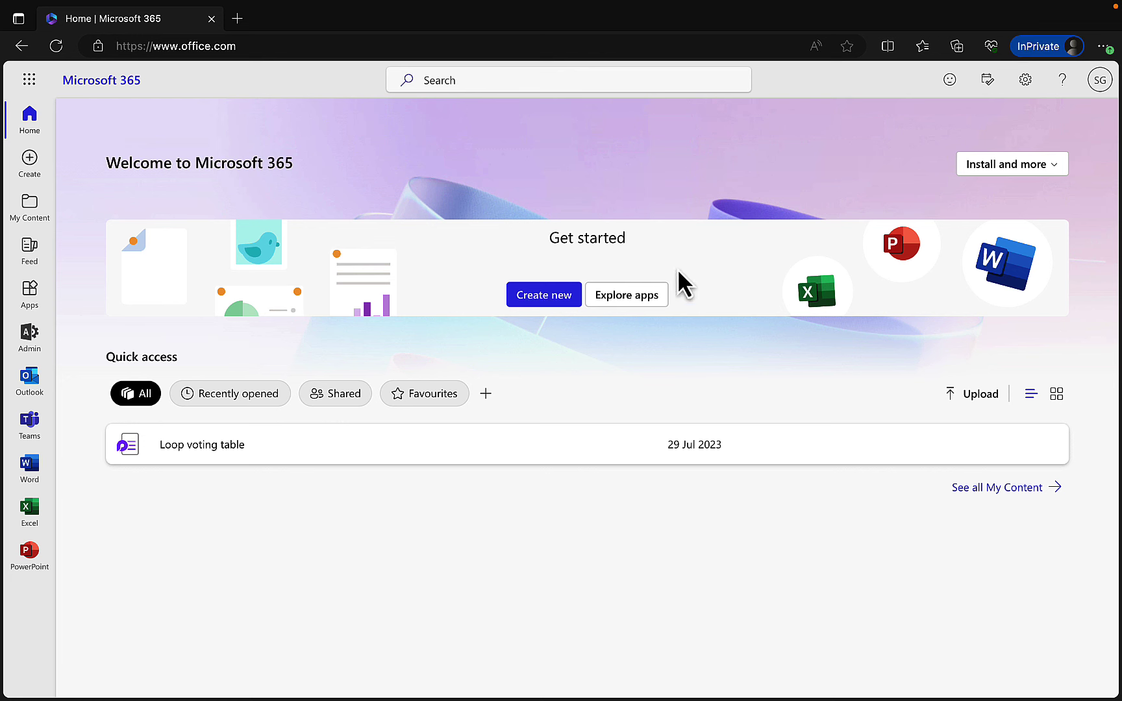
- Explore the available web apps and open Teams, dismissing the recommendation to download the desktop app
{"action": "left_click", "coordinate": [1055, 168]}
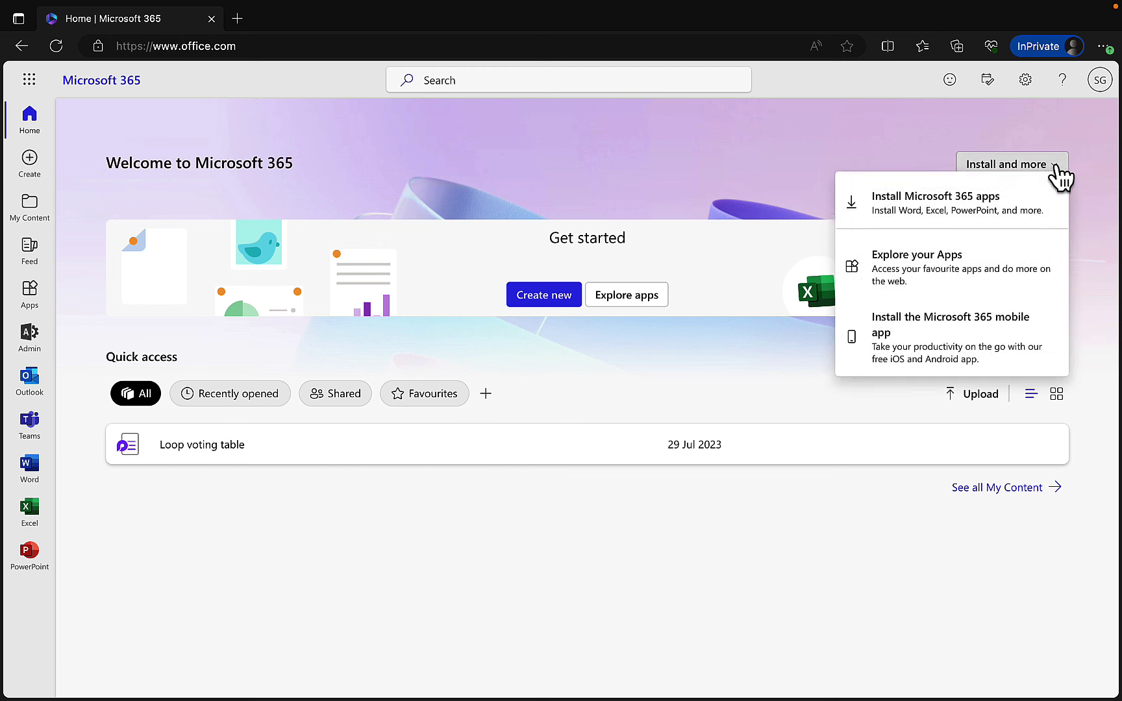
{"action": "left_click", "coordinate": [972, 271]}
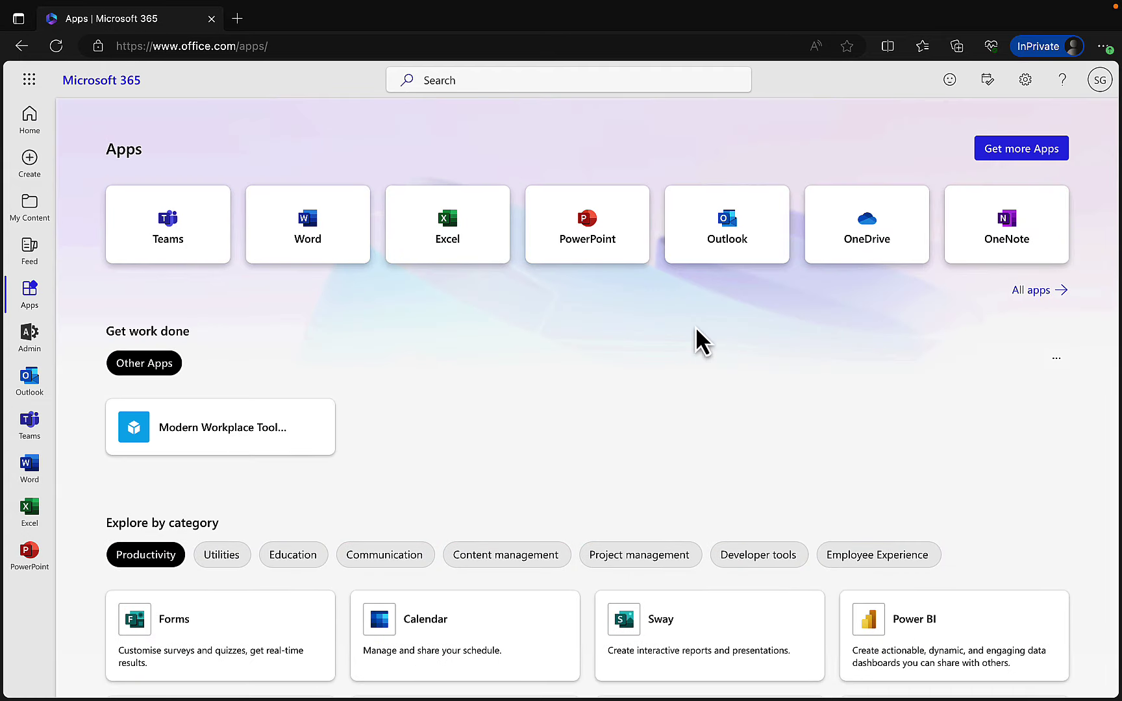
{"action": "left_click", "coordinate": [168, 238]}
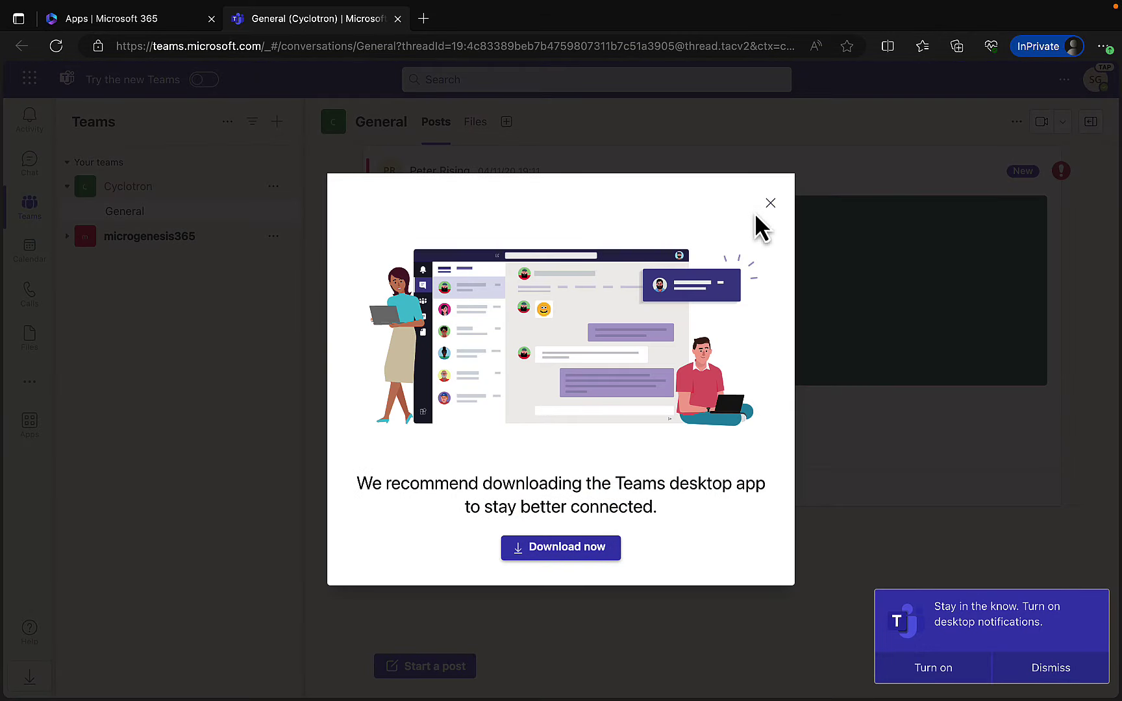
{"action": "left_click", "coordinate": [770, 204]}
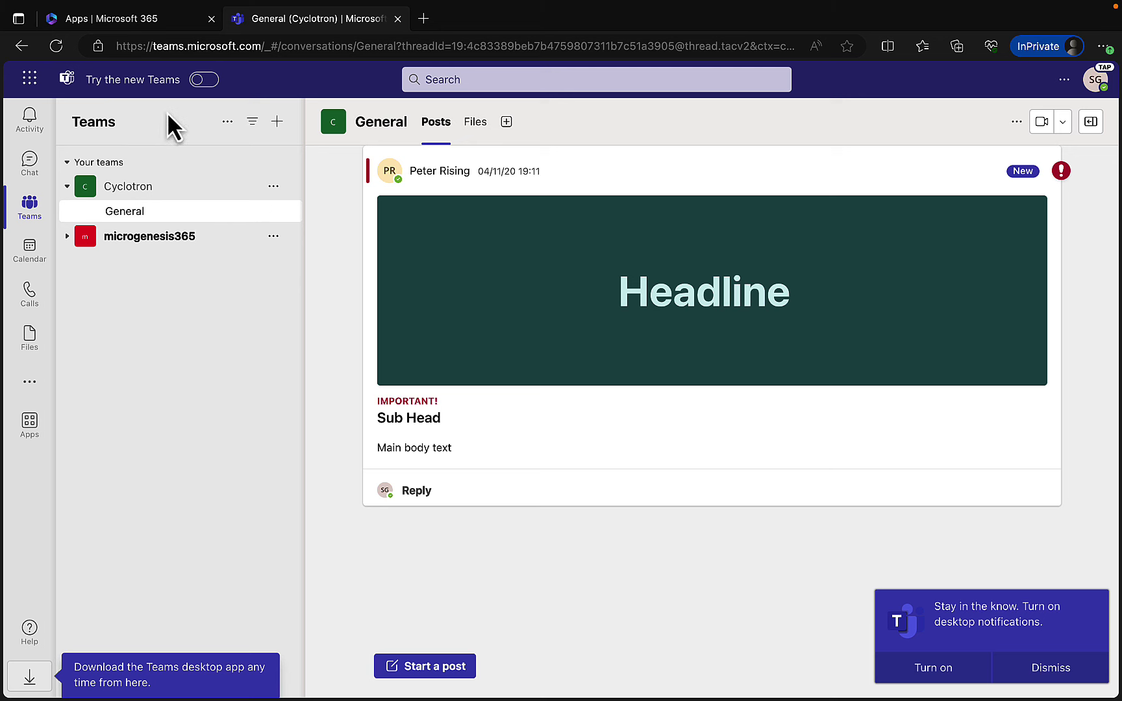
- Switch to the new Teams and opt not to be asked about switching again
{"action": "mouse_move", "coordinate": [202, 80]}
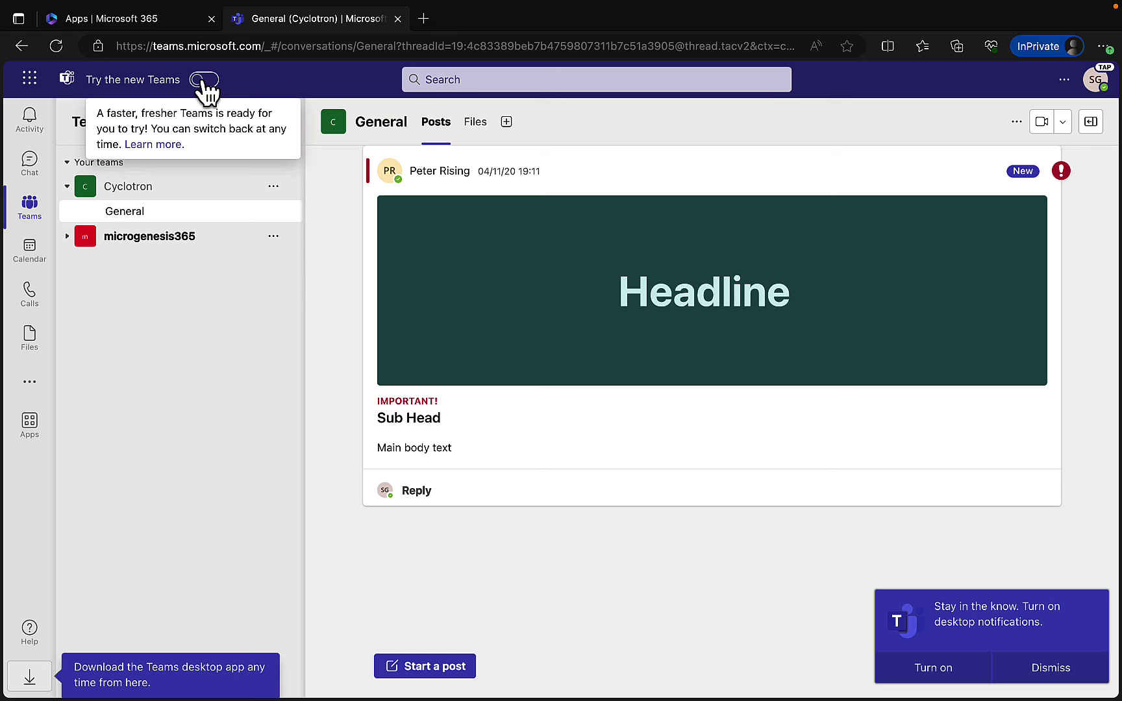
{"action": "left_click", "coordinate": [203, 80]}
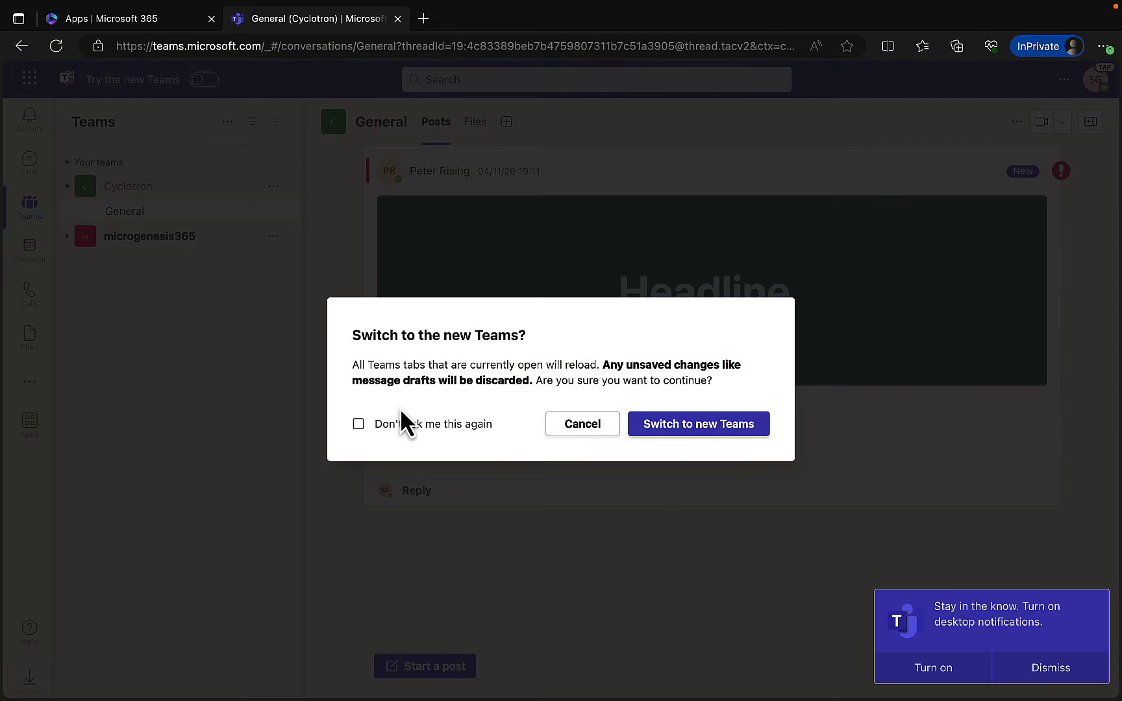
{"action": "left_click", "coordinate": [401, 425]}
{"action": "left_click", "coordinate": [690, 430]}
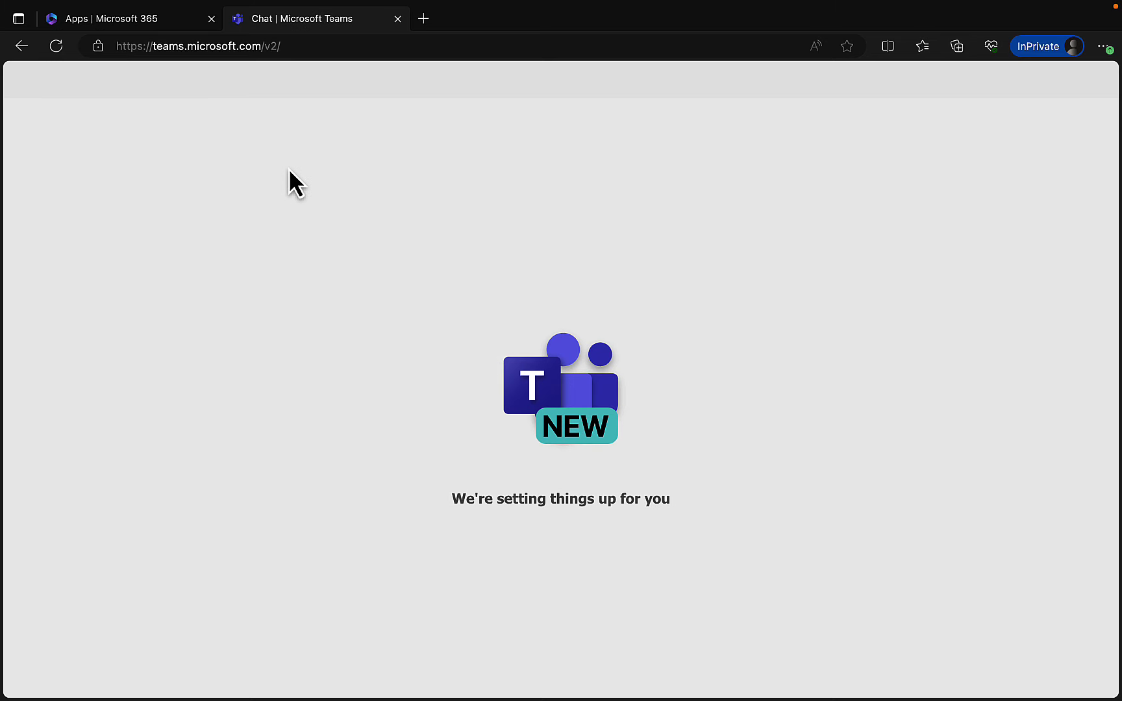
- Return to the Microsoft 365 apps page and create a blank Word document, dismissing the privacy notice
{"action": "left_click", "coordinate": [145, 20]}
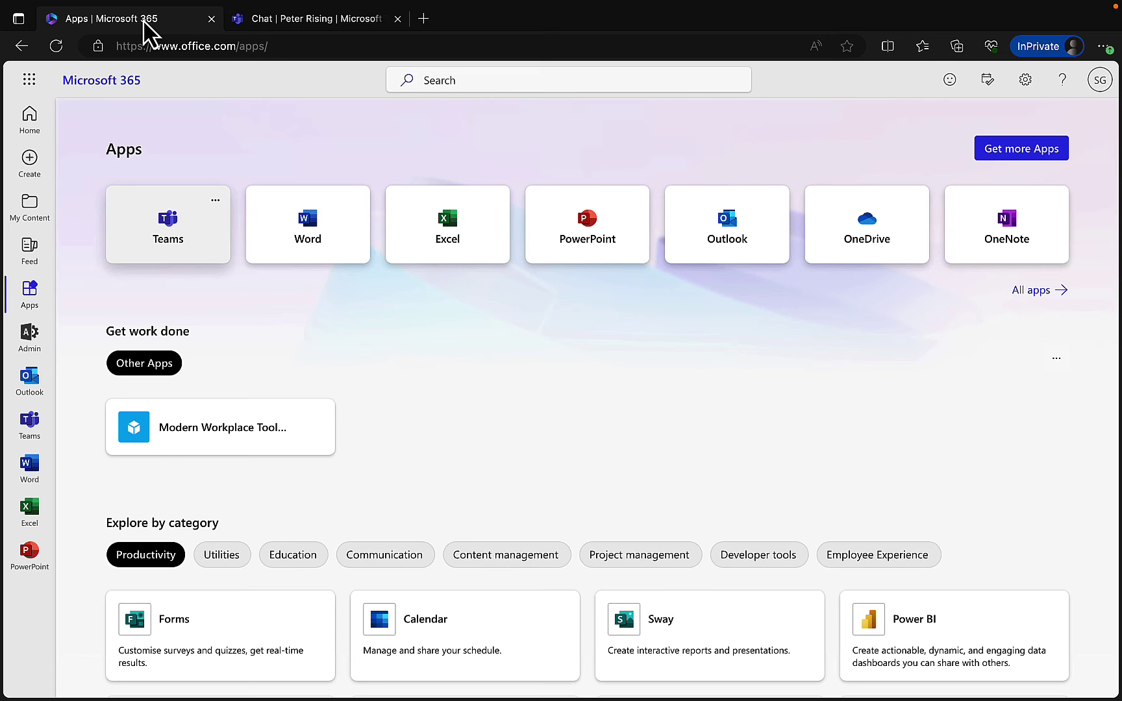
{"action": "left_click", "coordinate": [300, 228]}
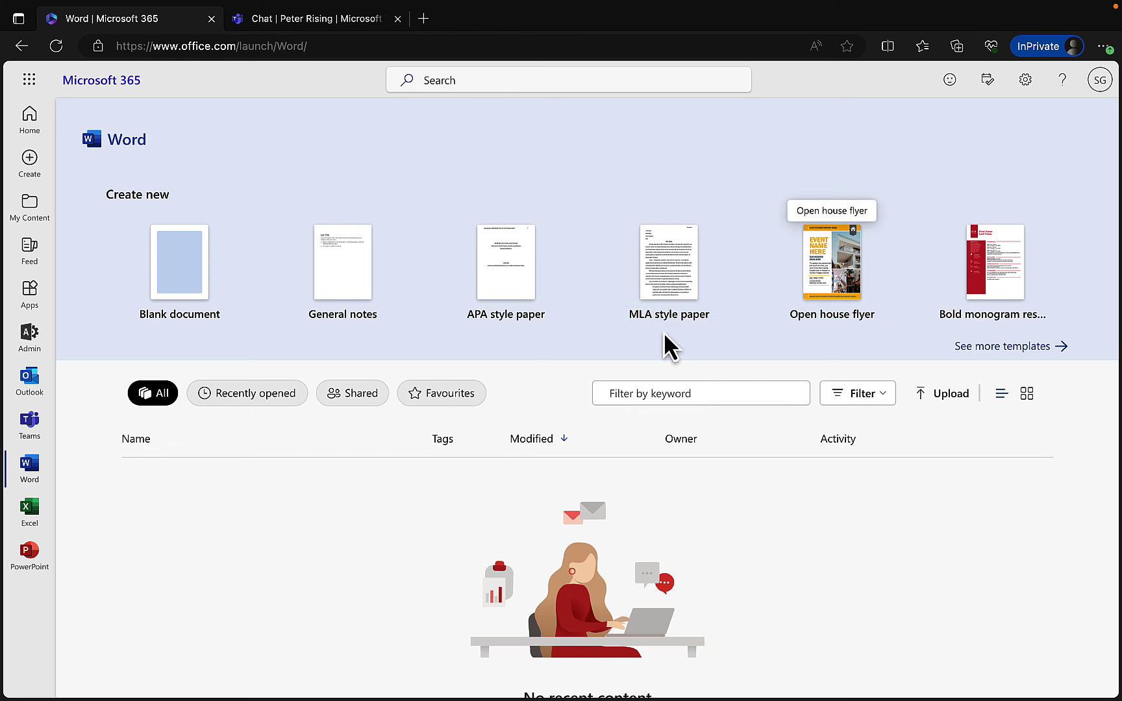
{"action": "left_click", "coordinate": [187, 283]}
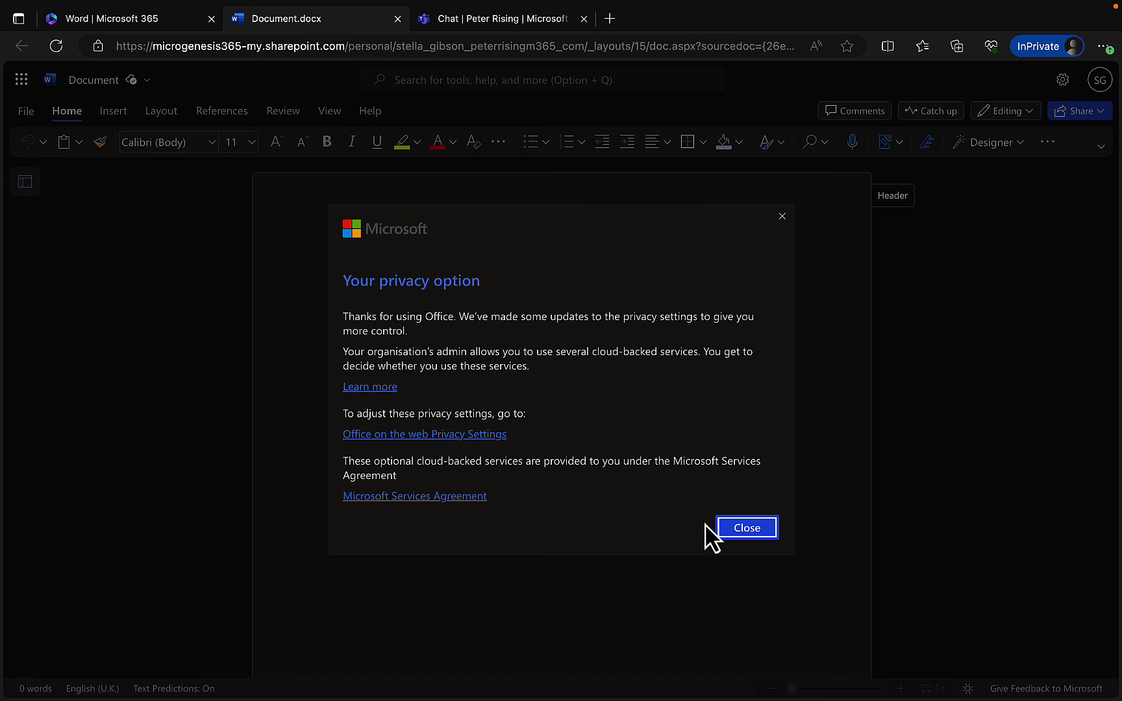
{"action": "left_click", "coordinate": [747, 529]}
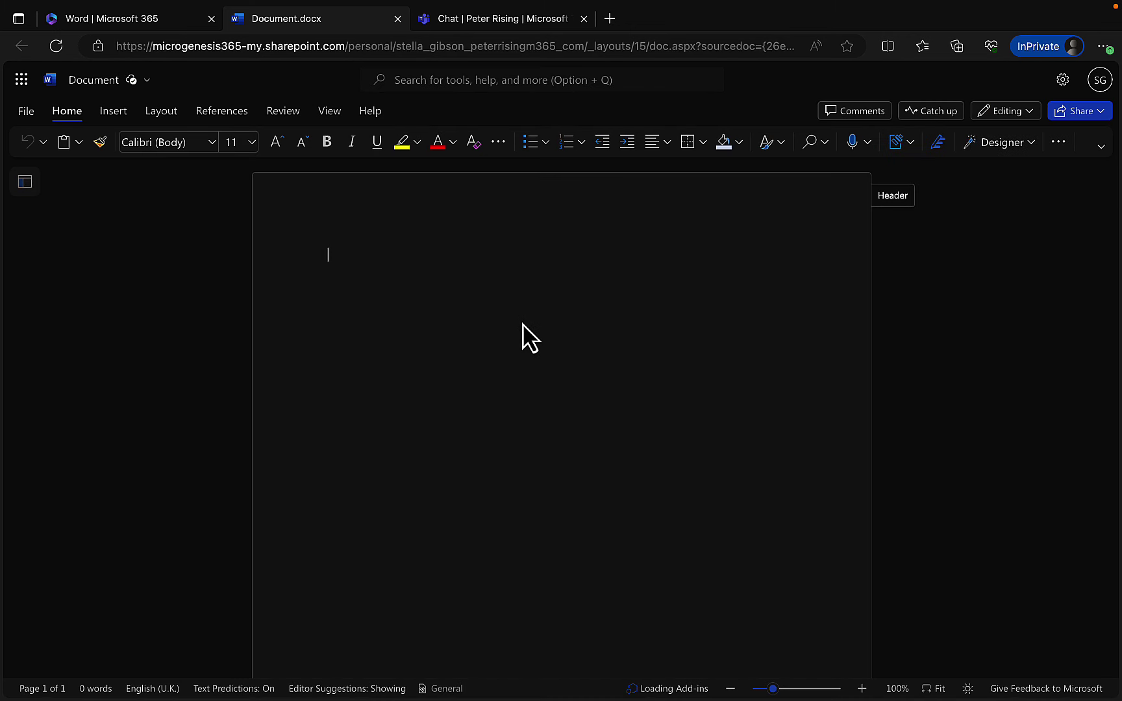
- Write "This is my first doc." in the blank document
{"action": "type", "text": "This"}
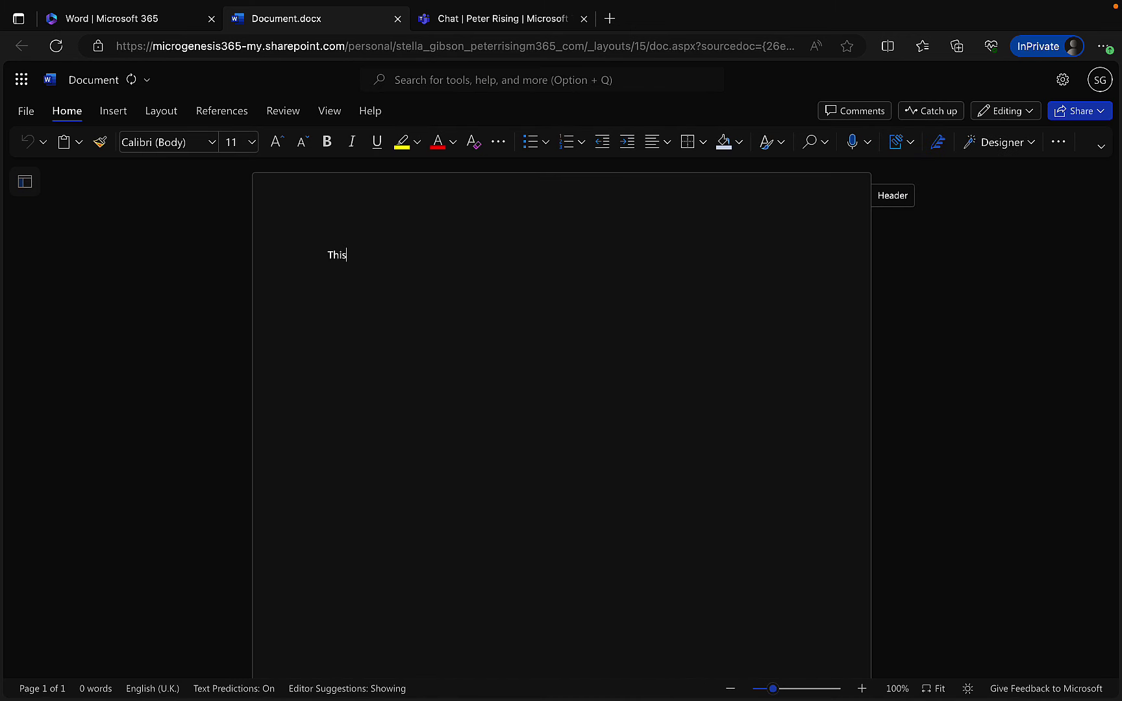
{"action": "type", "text": " is my first doc."}
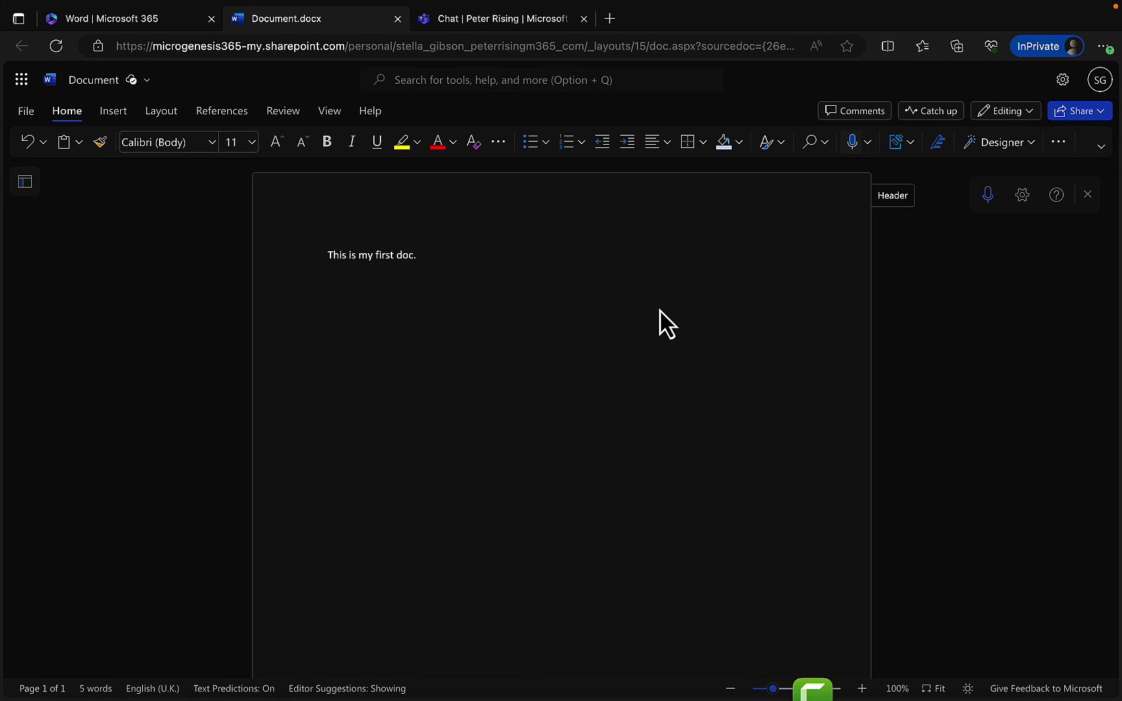
{"action": "left_click", "coordinate": [813, 685]}
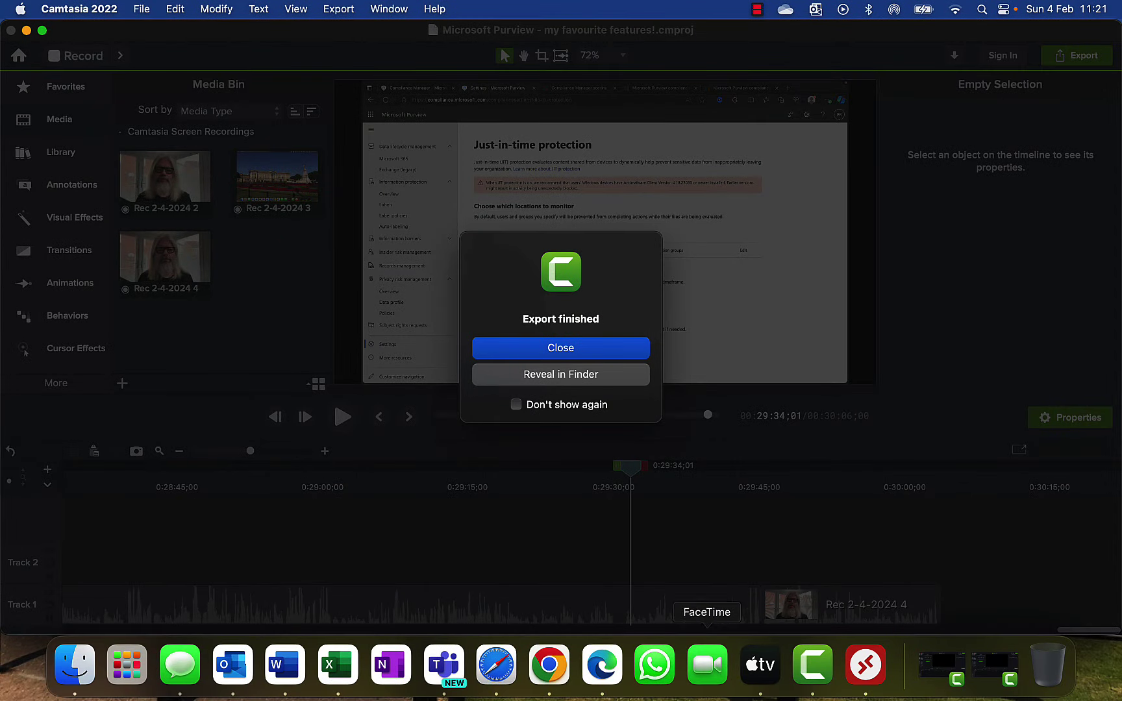
{"action": "left_click", "coordinate": [602, 678]}
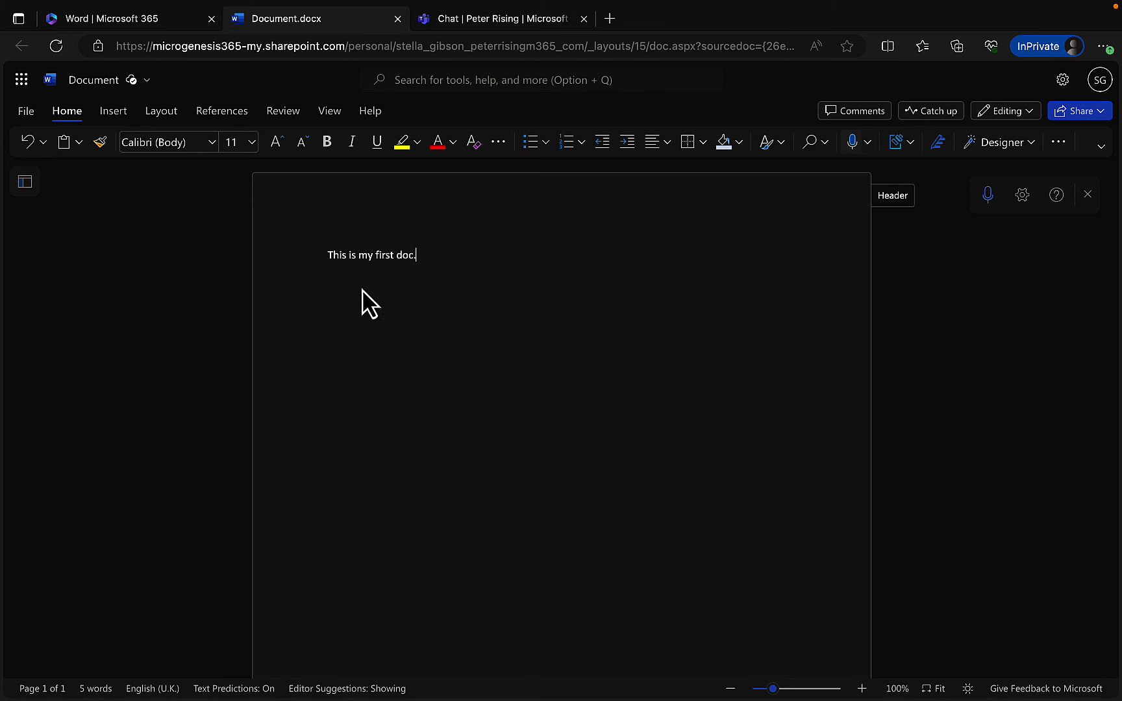
- Rename the document by putting the account holder's first name in possessive form, without an apostrophe, before "Document"
{"action": "left_click", "coordinate": [147, 80]}
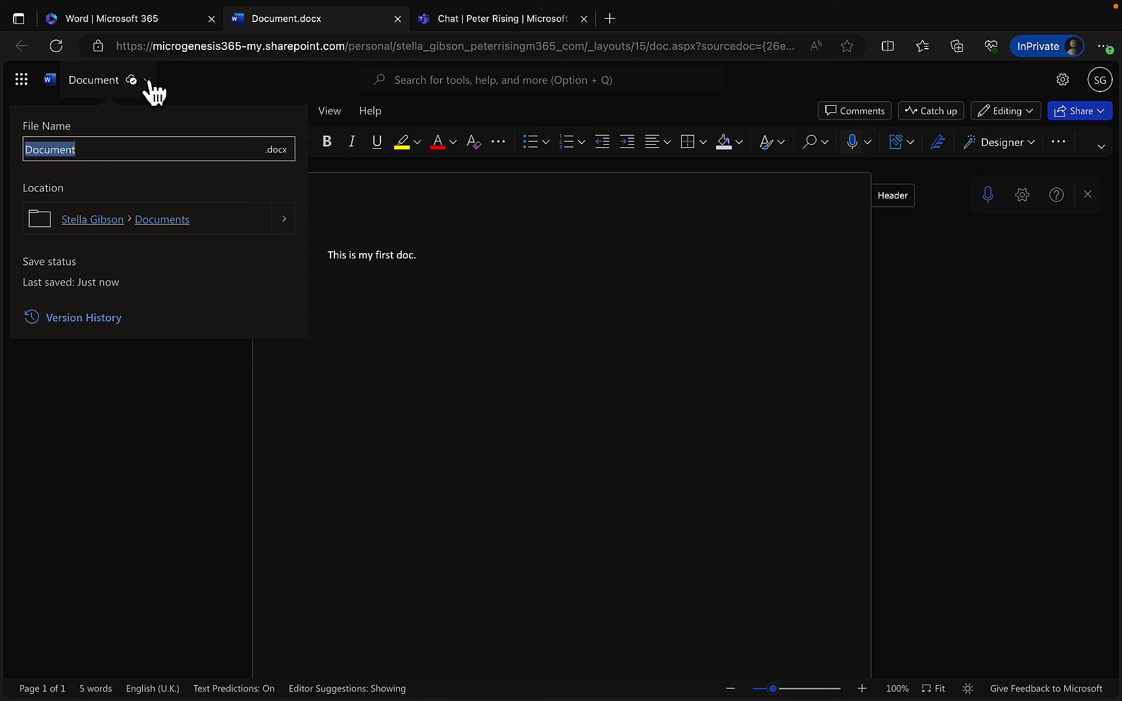
{"action": "key", "text": "Left"}
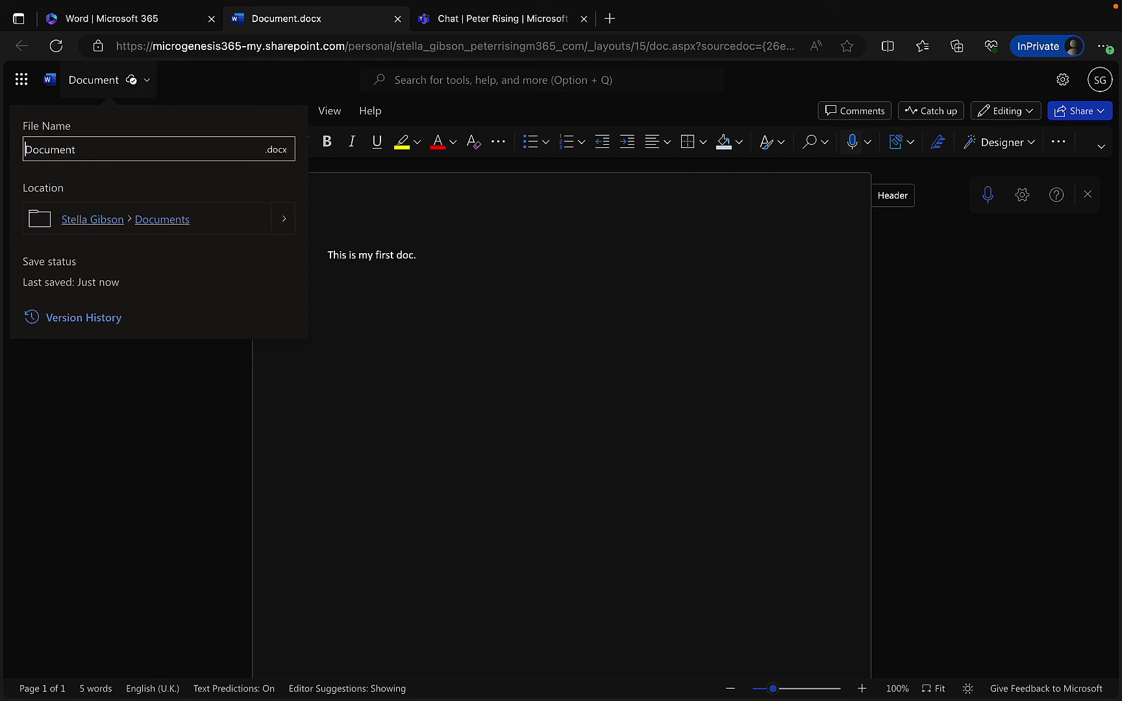
{"action": "type", "text": "Stellas"}
{"action": "key", "text": "Return"}
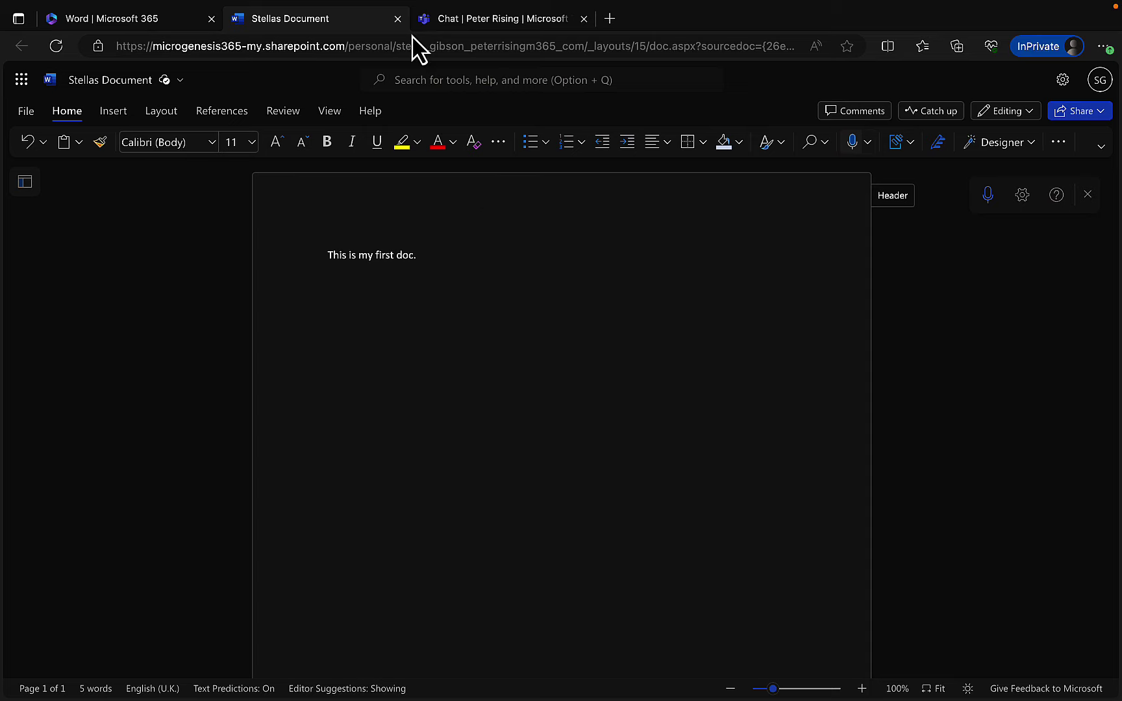
- Close the document and refresh the Word start page to check its recent files
{"action": "left_click", "coordinate": [397, 18]}
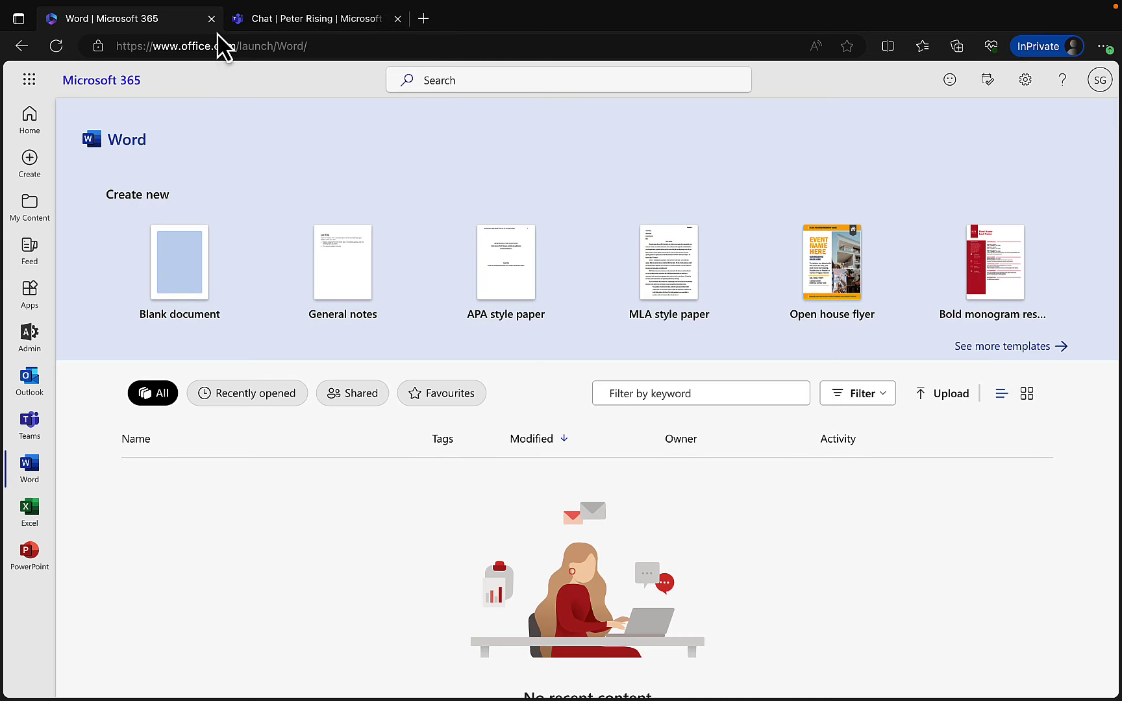
{"action": "left_click", "coordinate": [56, 46]}
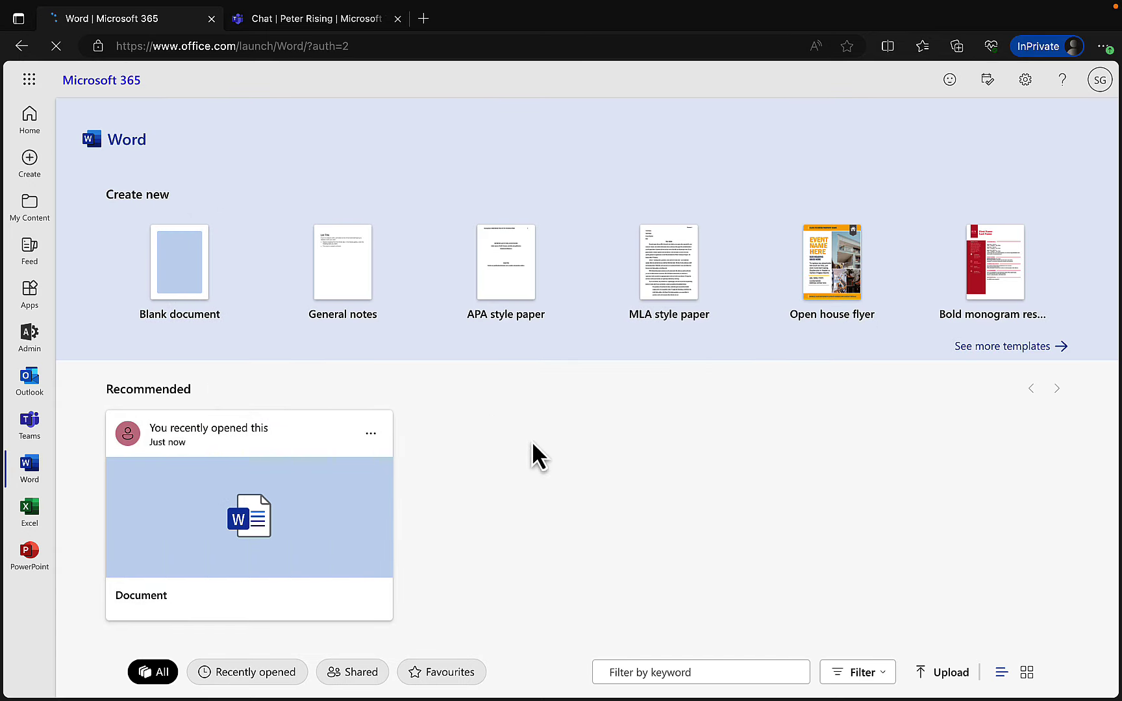
- Check the Word start page and the Microsoft 365 home page for the recent document, and return to the apps page
{"action": "scroll", "coordinate": [555, 502], "scroll_direction": "down", "scroll_amount": 2}
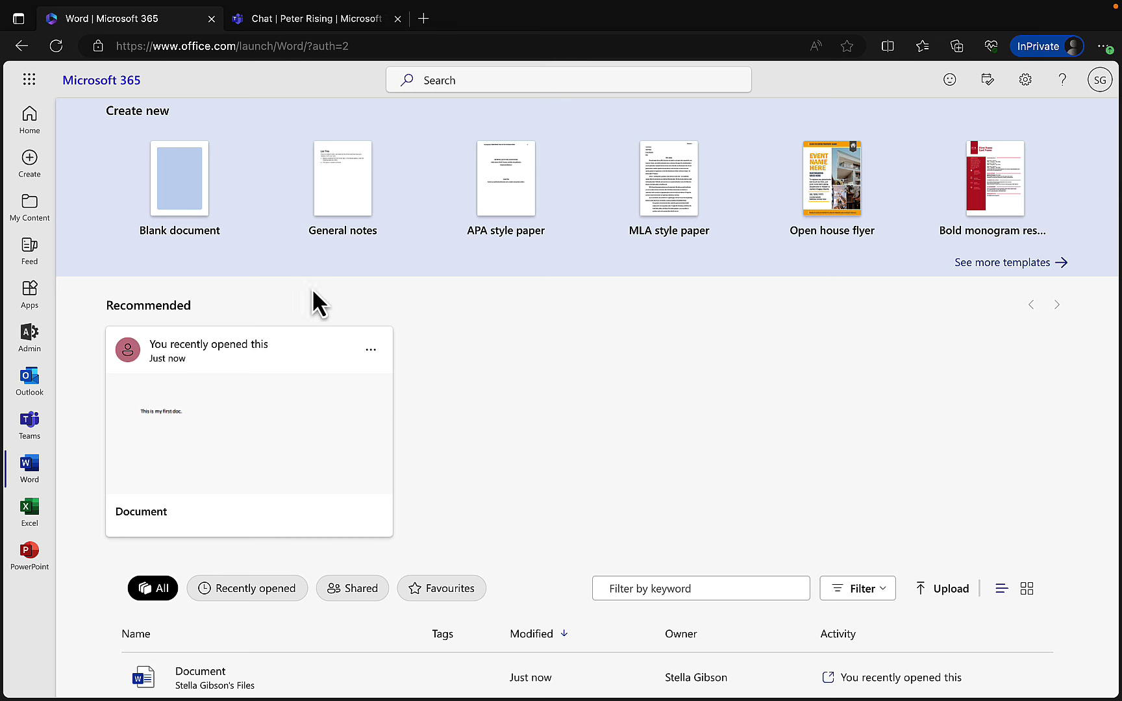
{"action": "left_click", "coordinate": [30, 118]}
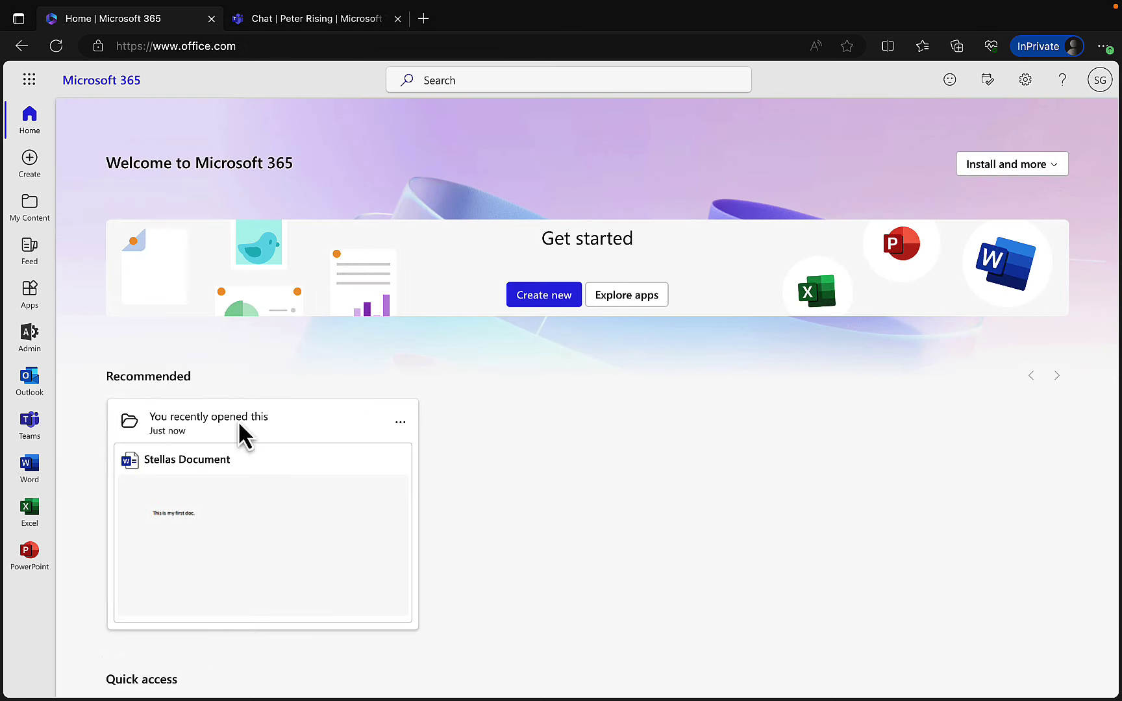
{"action": "left_click", "coordinate": [635, 297]}
{"action": "scroll", "coordinate": [511, 413], "scroll_direction": "down", "scroll_amount": 1}
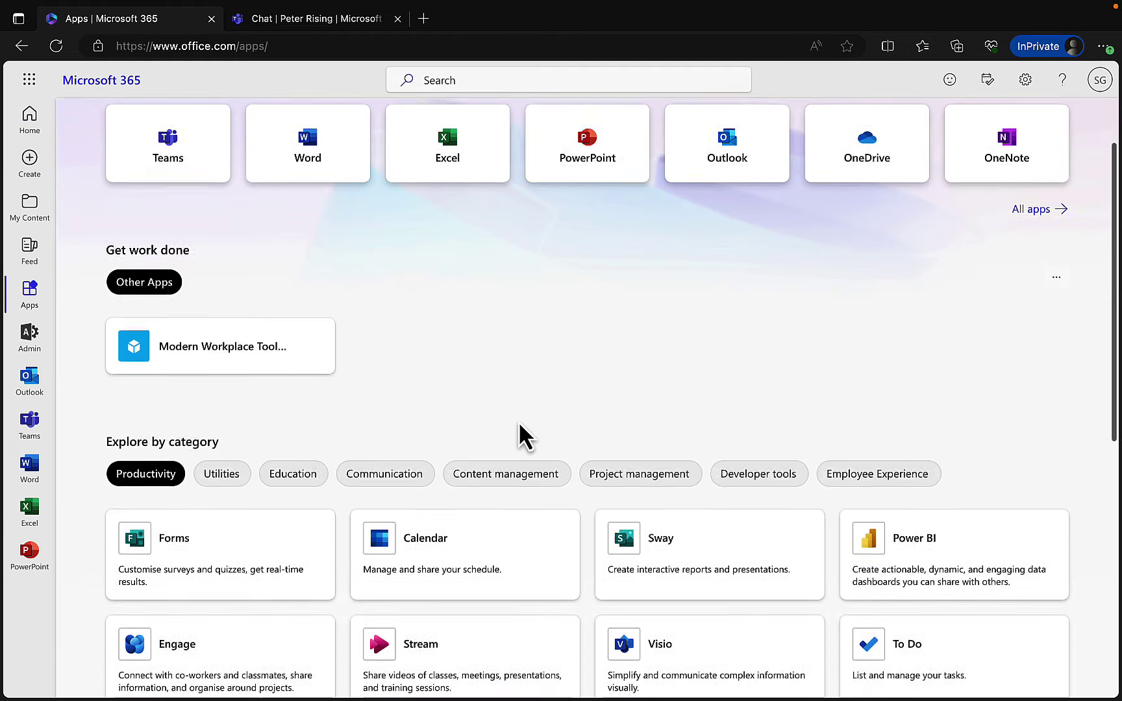
{"action": "scroll", "coordinate": [511, 413], "scroll_direction": "up", "scroll_amount": 1}
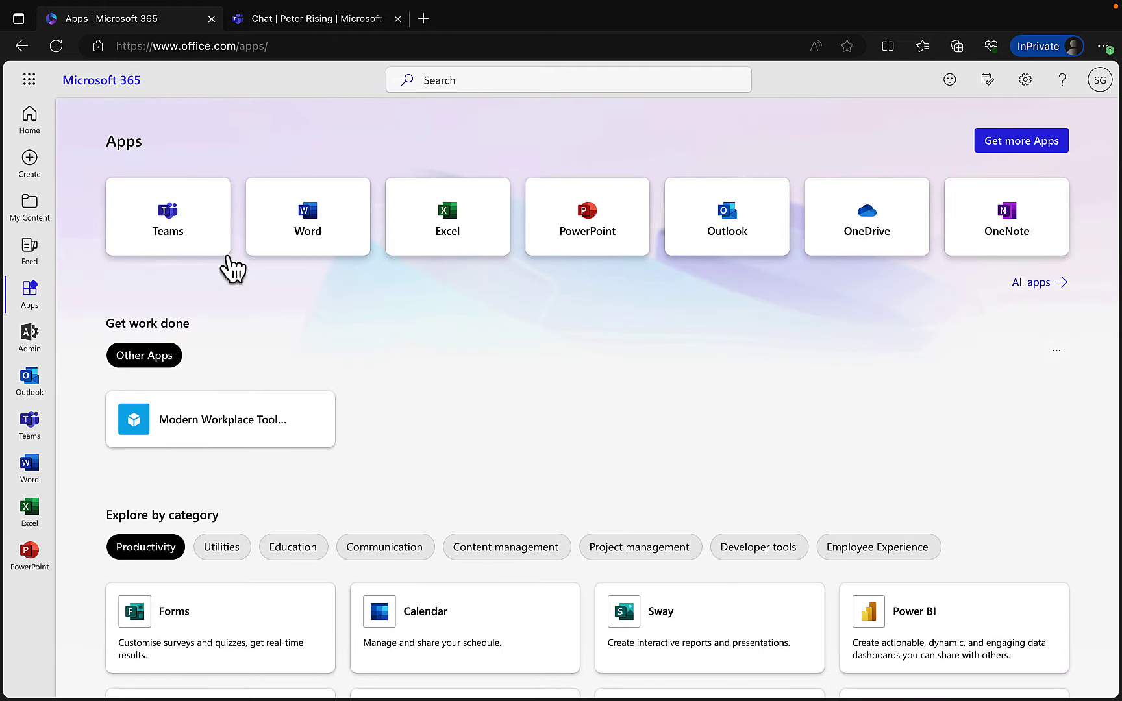
- Switch to Teams and look through the open chat and the Cyclotron team's General channel, ending back in the chat
{"action": "left_click", "coordinate": [326, 26]}
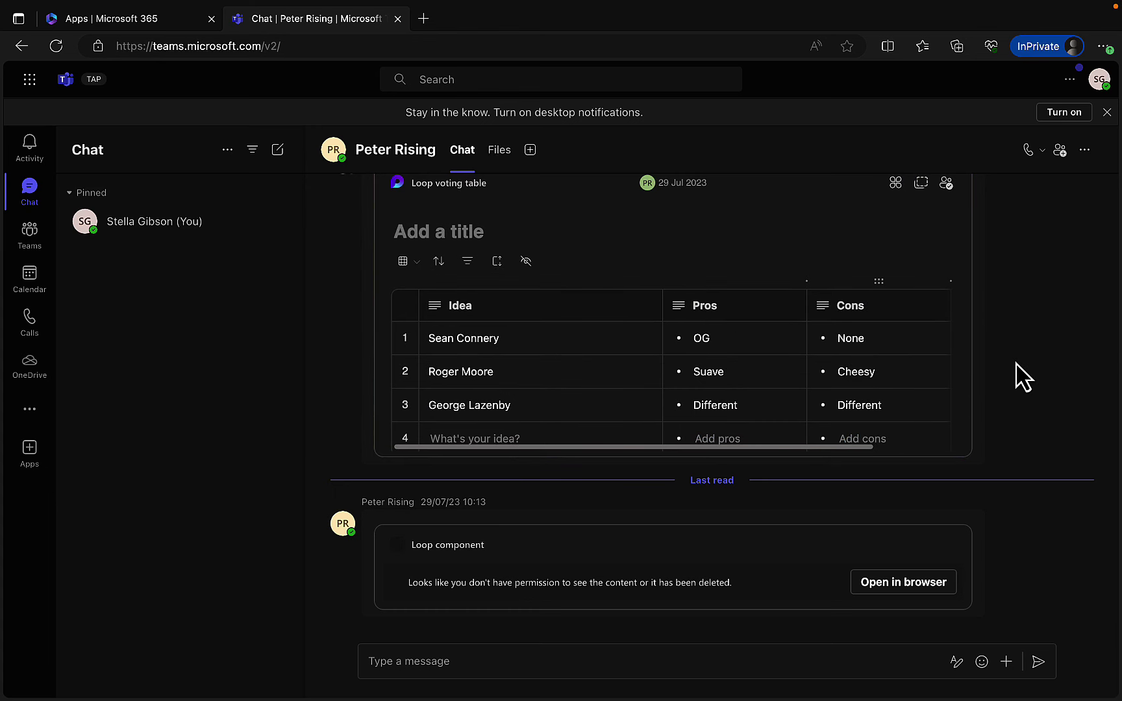
{"action": "scroll", "coordinate": [776, 477], "scroll_direction": "up", "scroll_amount": 1}
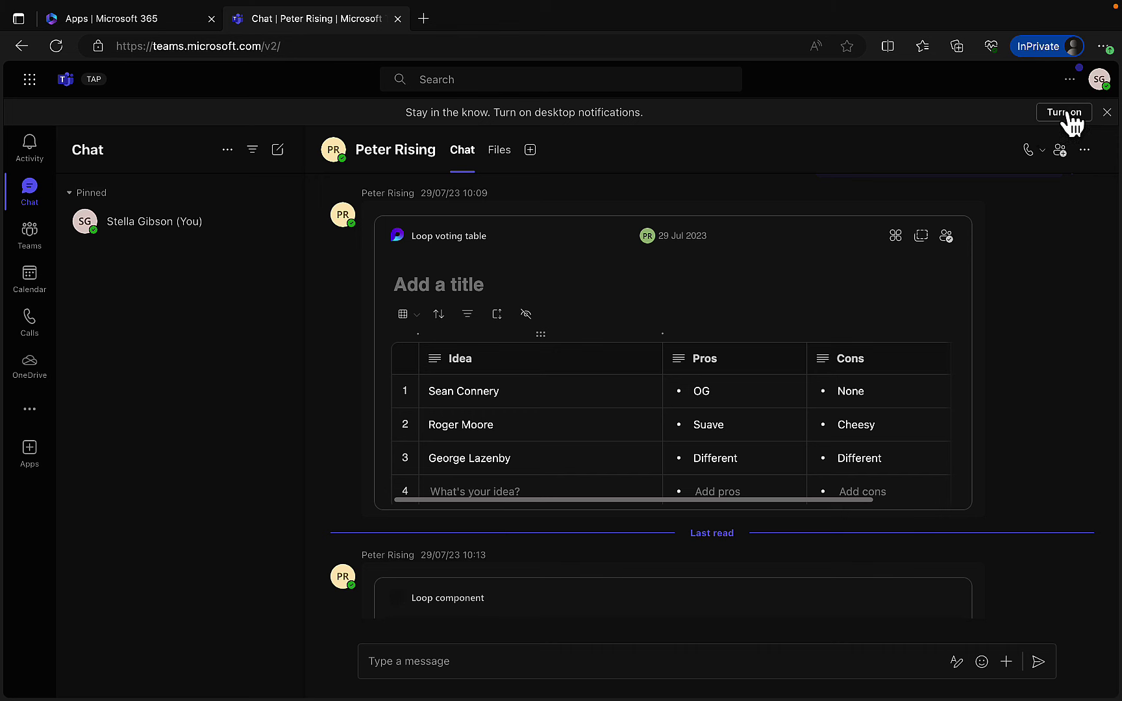
{"action": "left_click", "coordinate": [30, 247]}
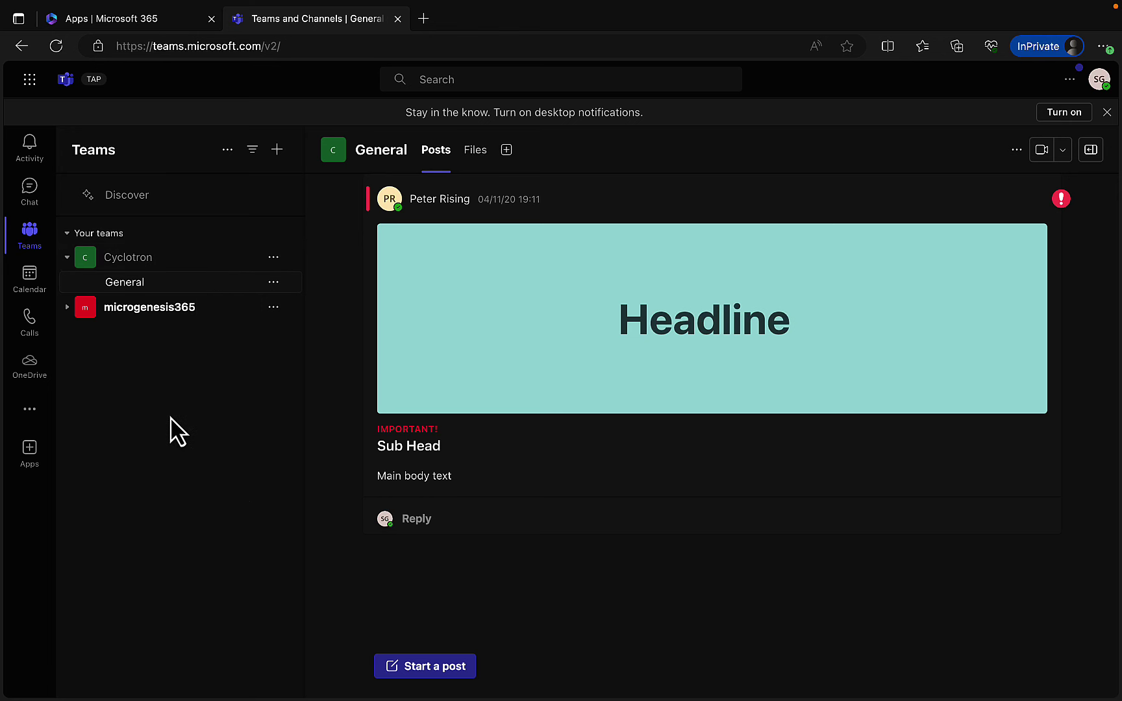
{"action": "left_click", "coordinate": [29, 189]}
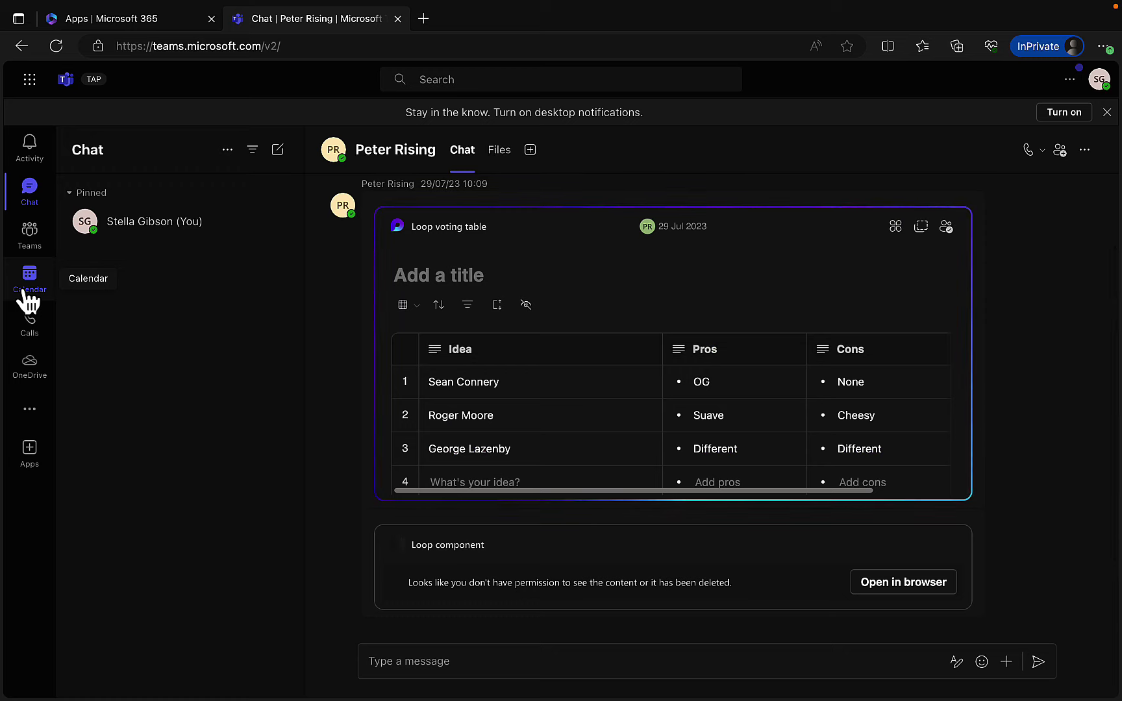
- Return to the Microsoft 365 apps page, open Excel and create a blank workbook
{"action": "left_click", "coordinate": [152, 21]}
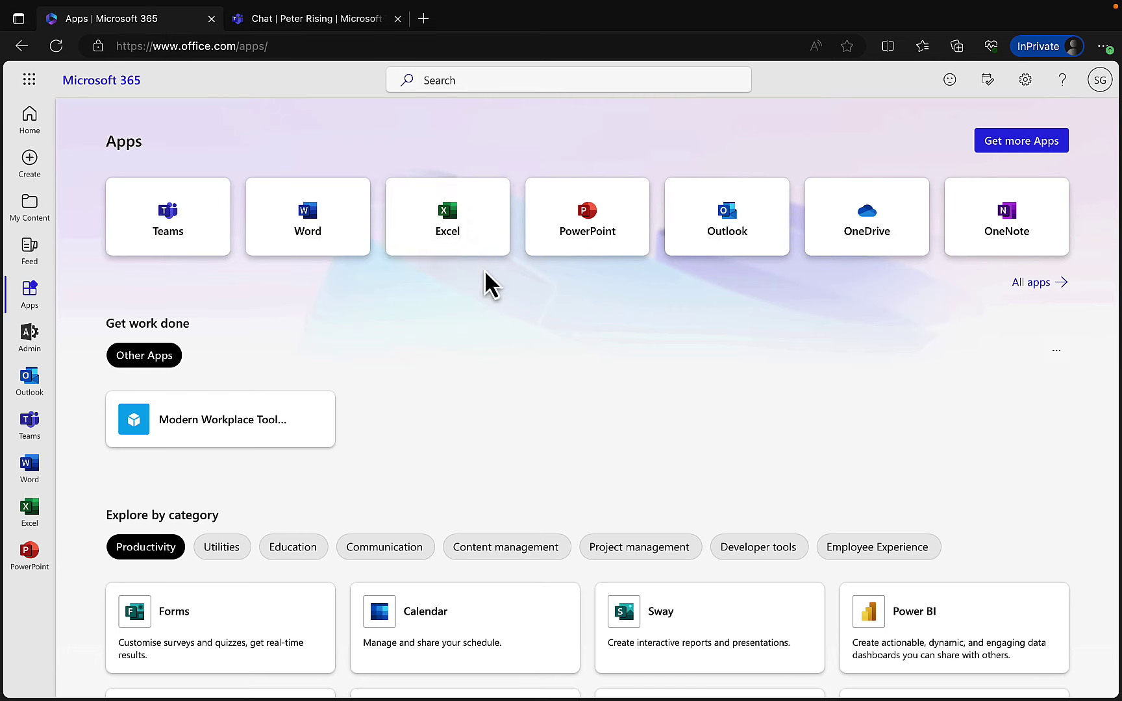
{"action": "left_click", "coordinate": [448, 207]}
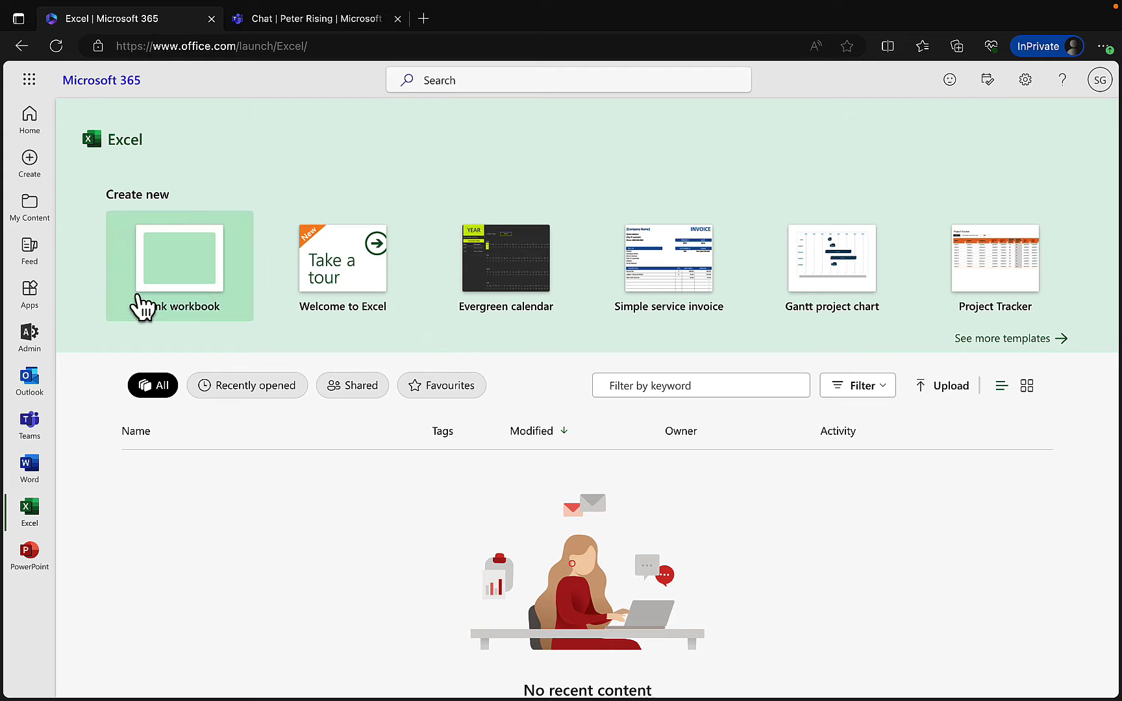
{"action": "left_click", "coordinate": [175, 273]}
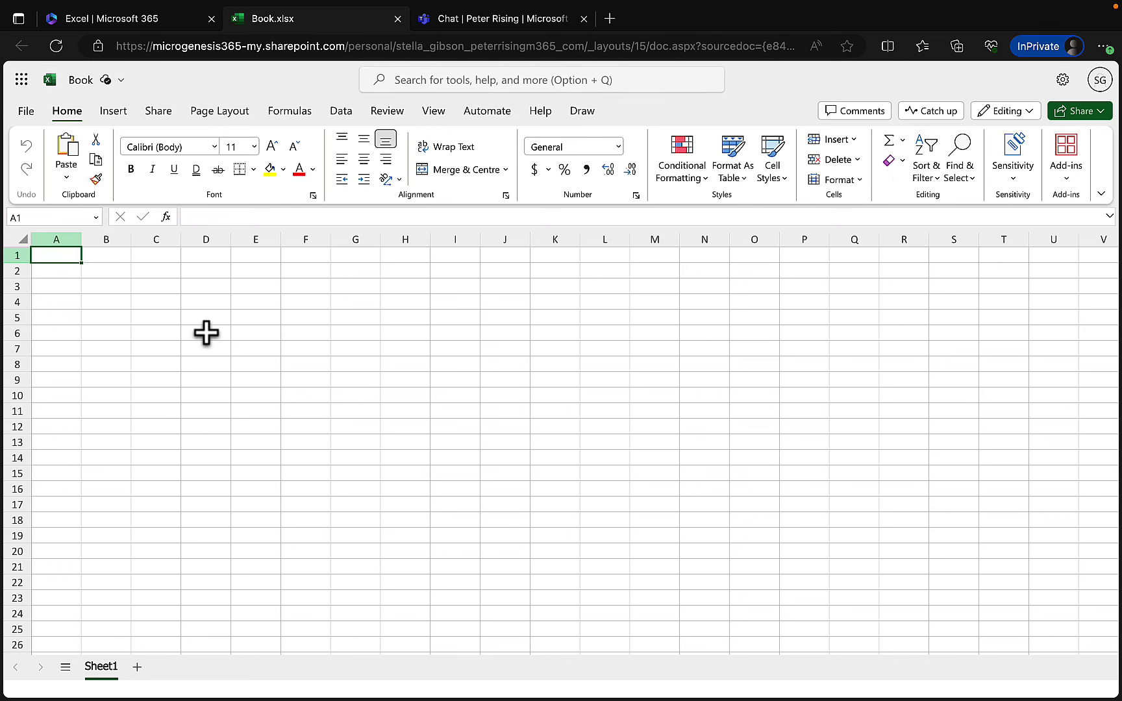
- Enter "Some numbers" in cell A1 and autofit the width of column A to the text
{"action": "left_click", "coordinate": [56, 271]}
{"action": "left_click", "coordinate": [100, 257]}
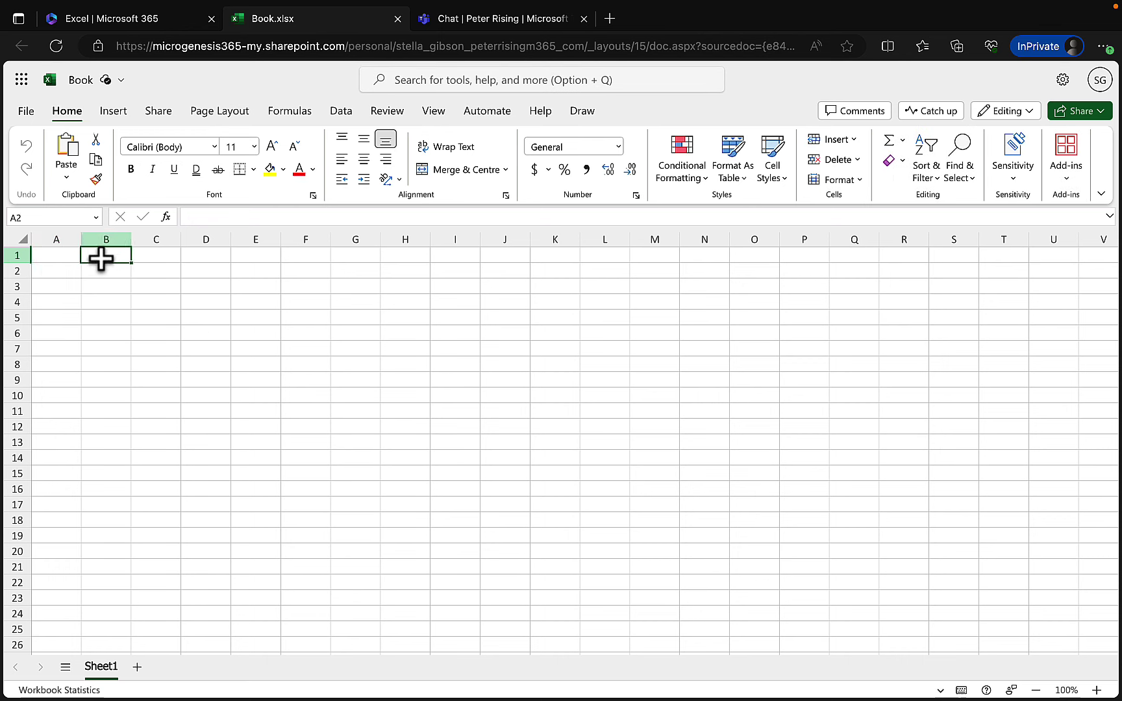
{"action": "left_click", "coordinate": [53, 259]}
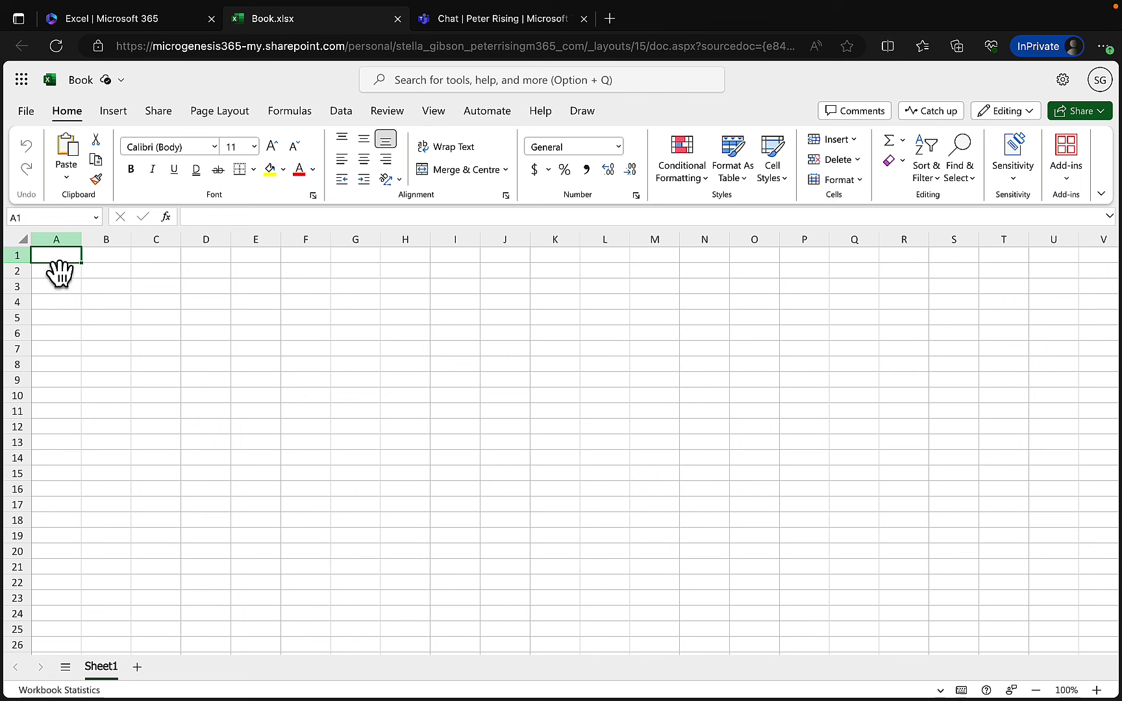
{"action": "type", "text": "Some "}
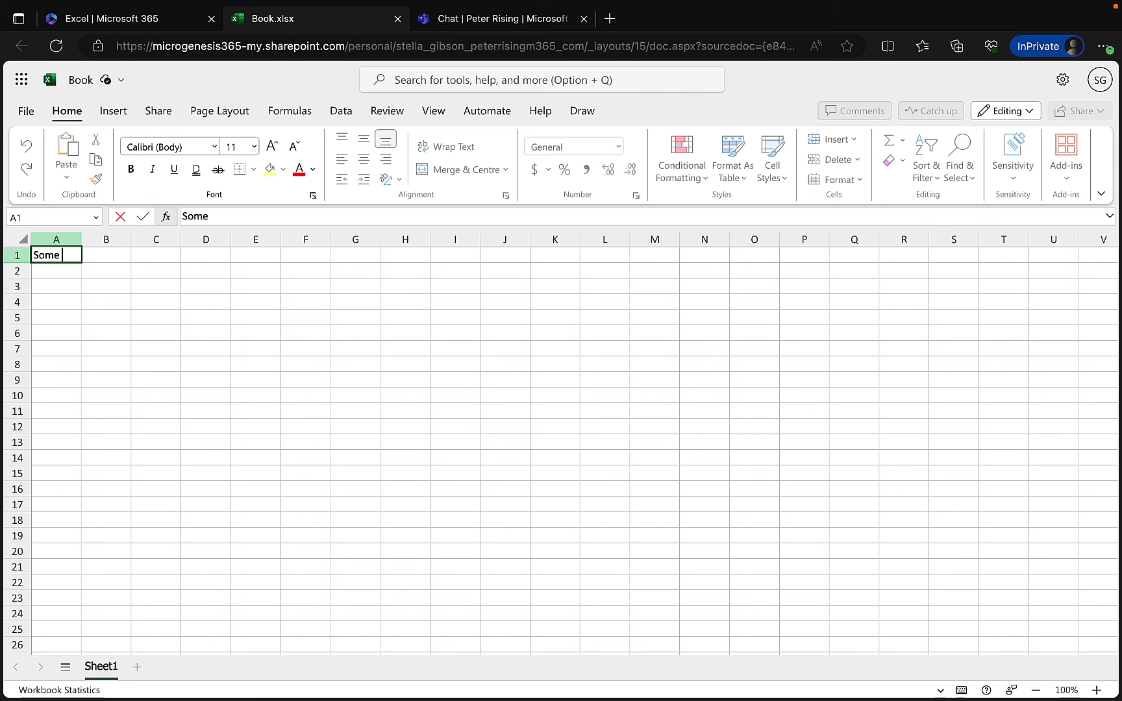
{"action": "type", "text": "numbers"}
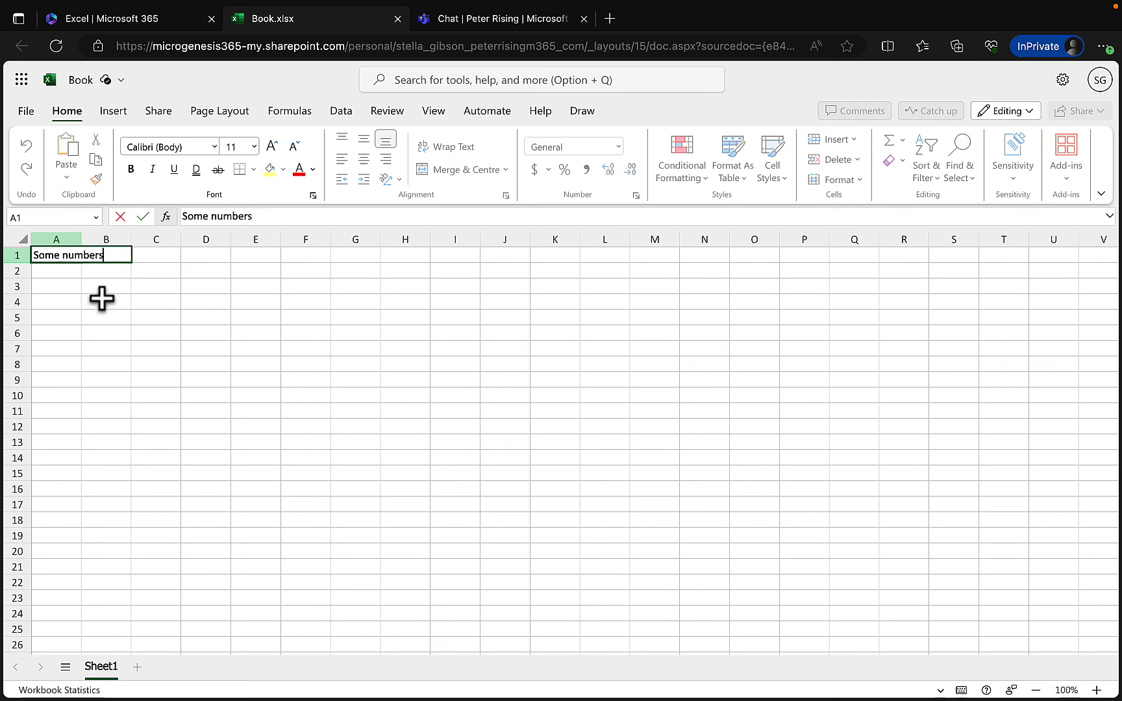
{"action": "left_click", "coordinate": [199, 350]}
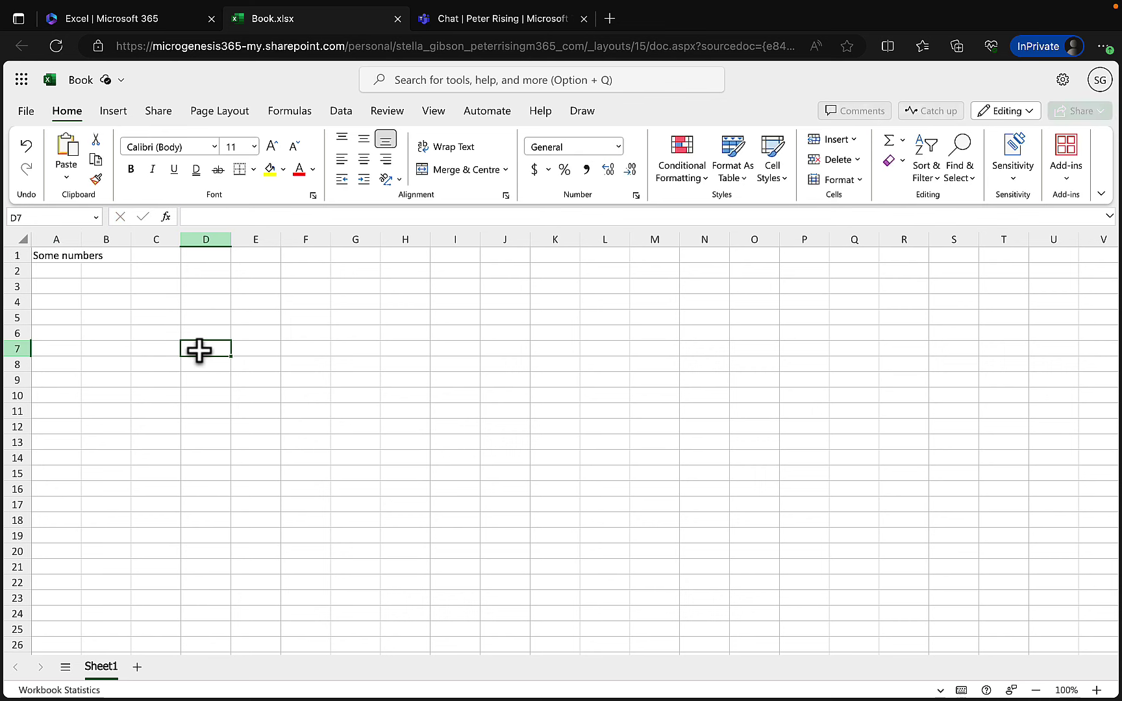
{"action": "double_click", "coordinate": [81, 239]}
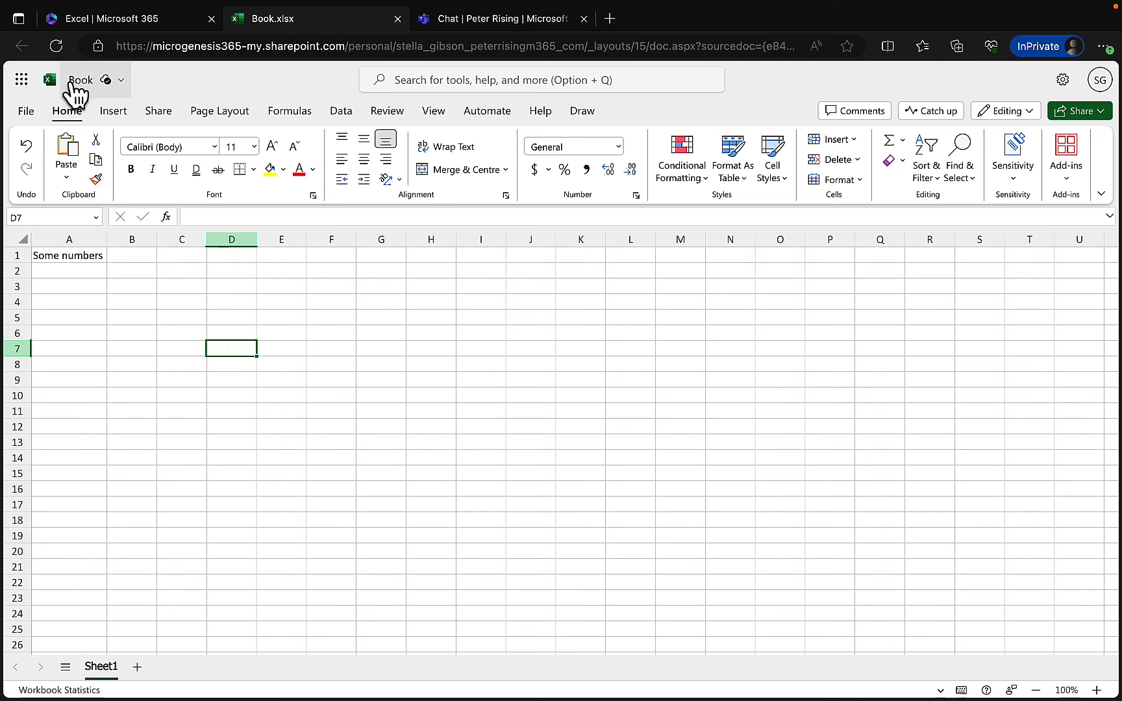
- Rename the workbook by putting the account holder's first name before "Book"
{"action": "left_click", "coordinate": [120, 81]}
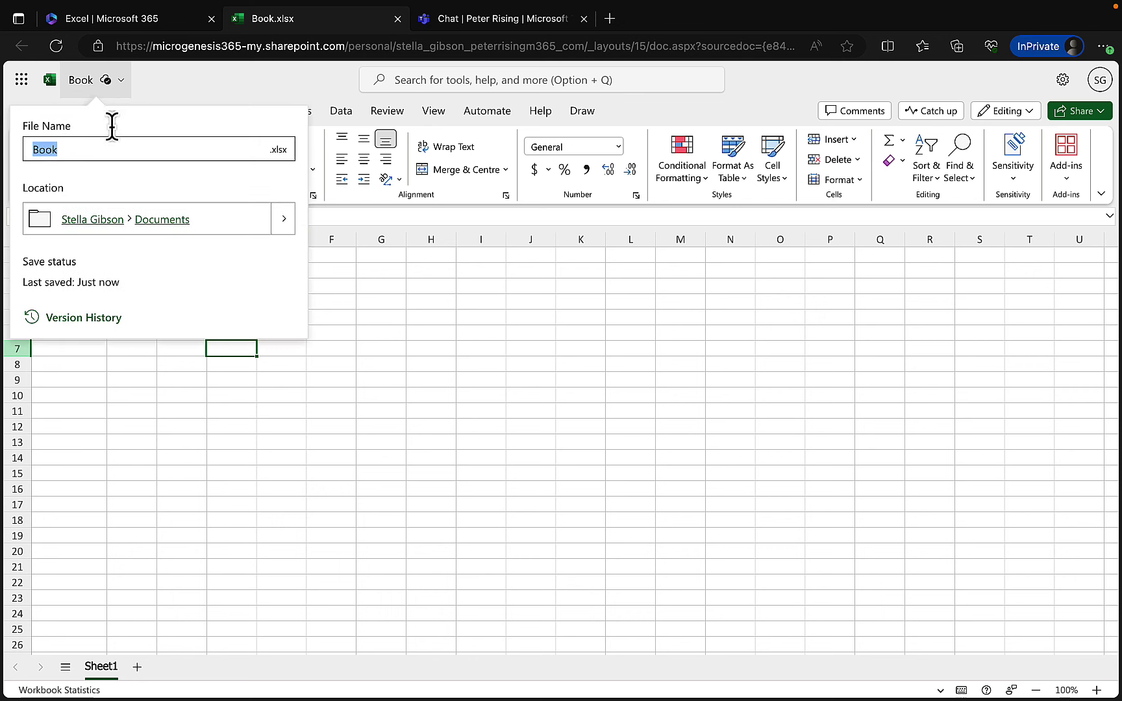
{"action": "left_click", "coordinate": [74, 148]}
{"action": "left_click", "coordinate": [22, 150]}
{"action": "type", "text": "E"}
{"action": "key", "text": "BackSpace"}
{"action": "type", "text": "Ste"}
{"action": "type", "text": "lls"}
{"action": "type", "text": "a"}
{"action": "key", "text": "BackSpace"}
{"action": "key", "text": "BackSpace"}
{"action": "key", "text": "BackSpace"}
{"action": "type", "text": "a"}
{"action": "key", "text": "Return"}
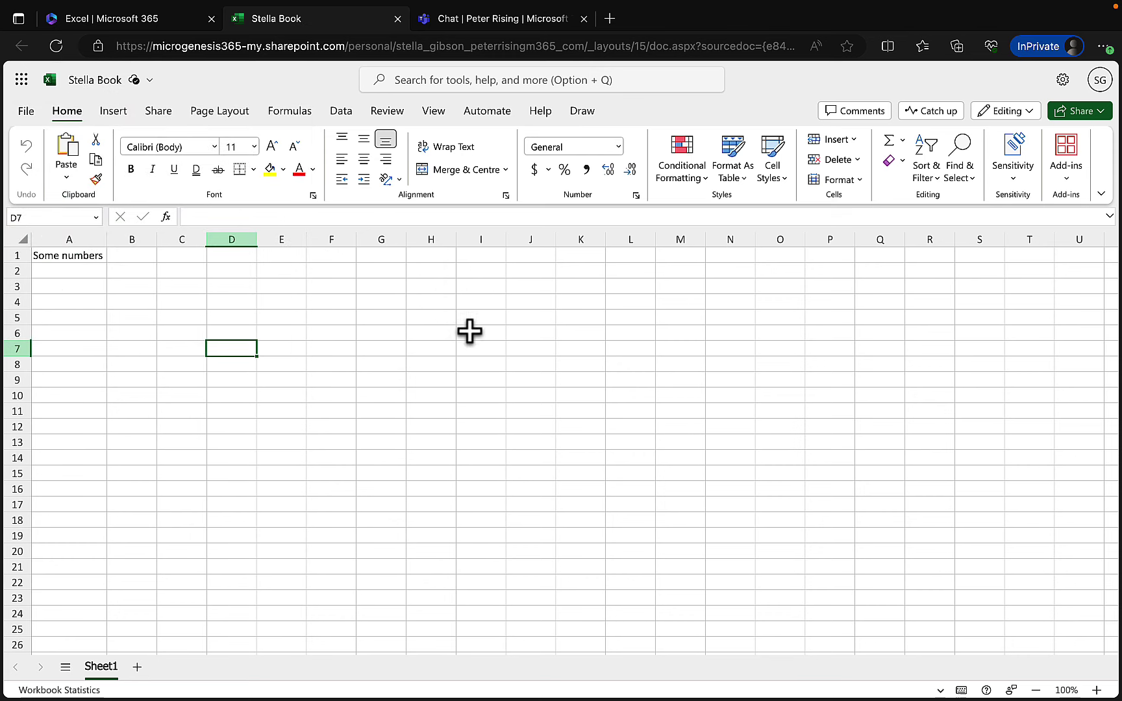
- Return to the Microsoft 365 apps page and open Outlook
{"action": "left_click", "coordinate": [156, 19]}
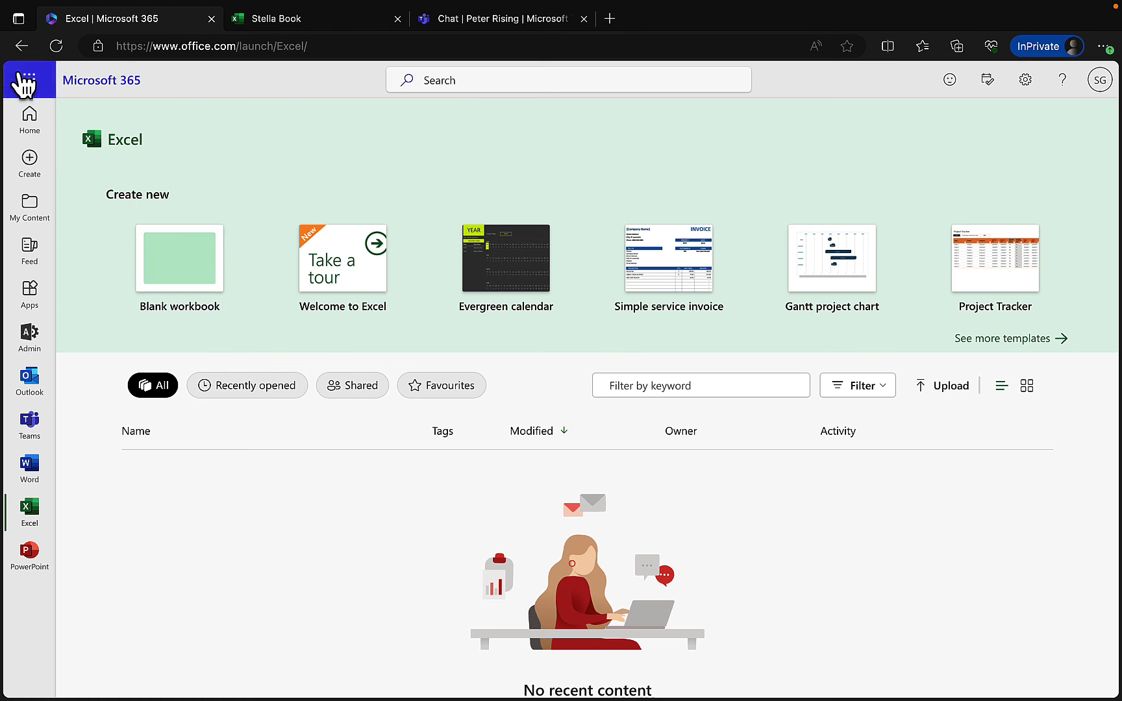
{"action": "left_click", "coordinate": [22, 46]}
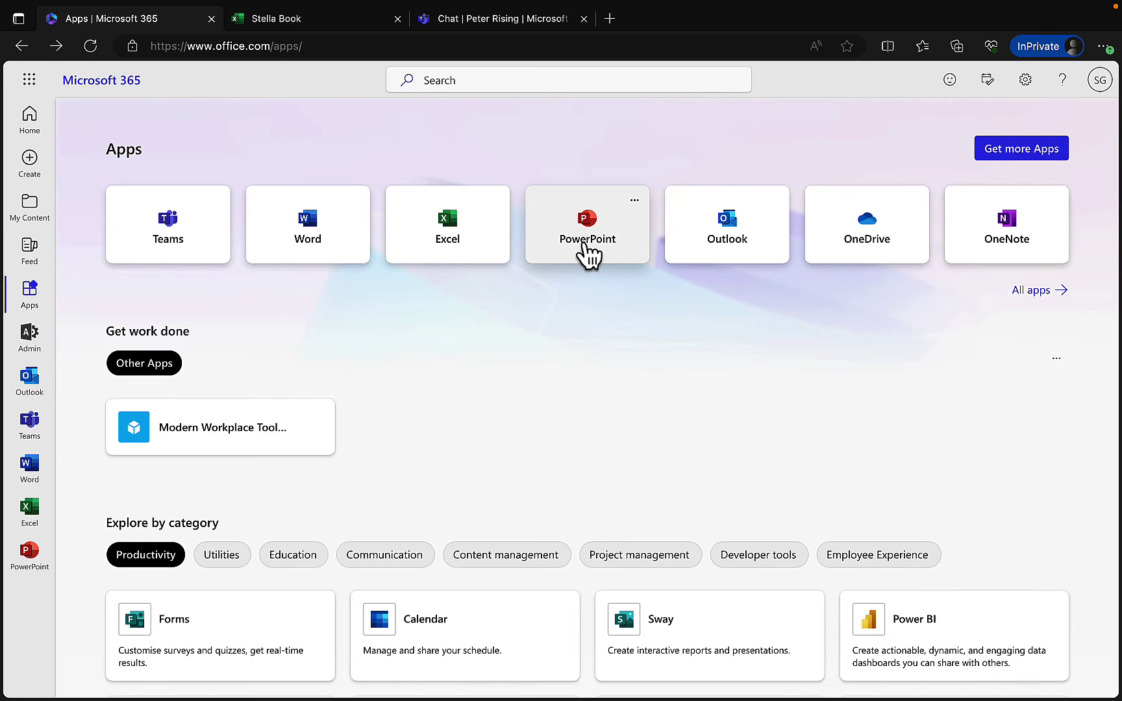
{"action": "left_click", "coordinate": [713, 235]}
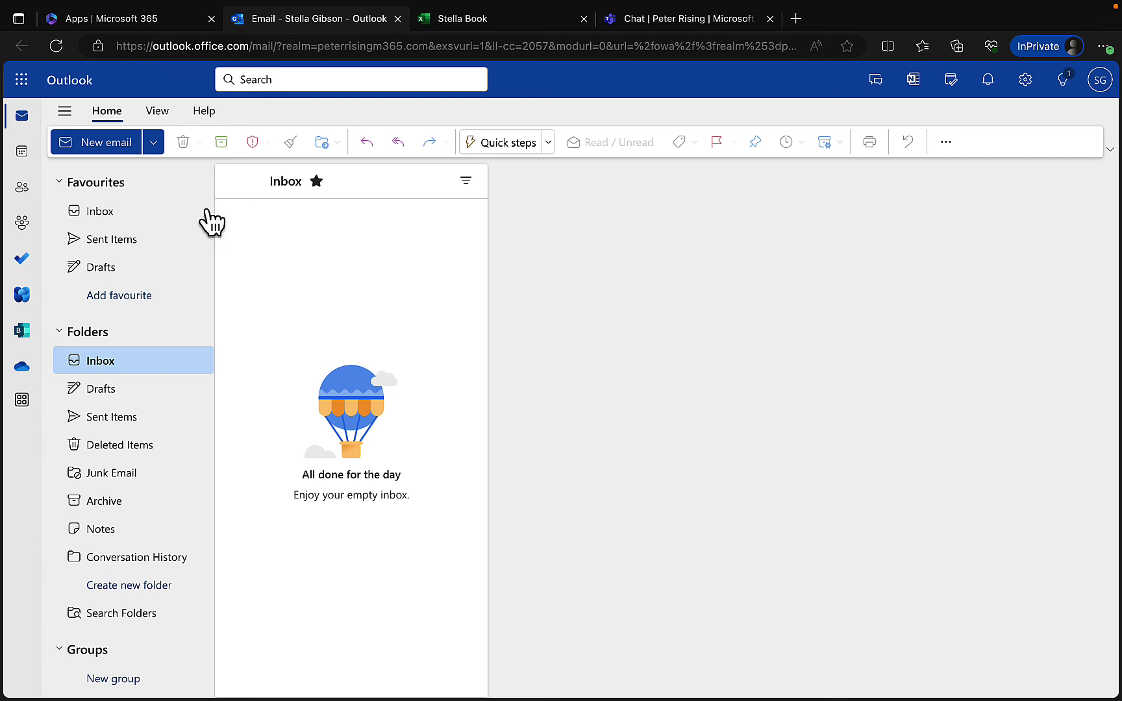
- Start a new email and address it to the contact whose Teams chat is open
{"action": "left_click", "coordinate": [153, 145]}
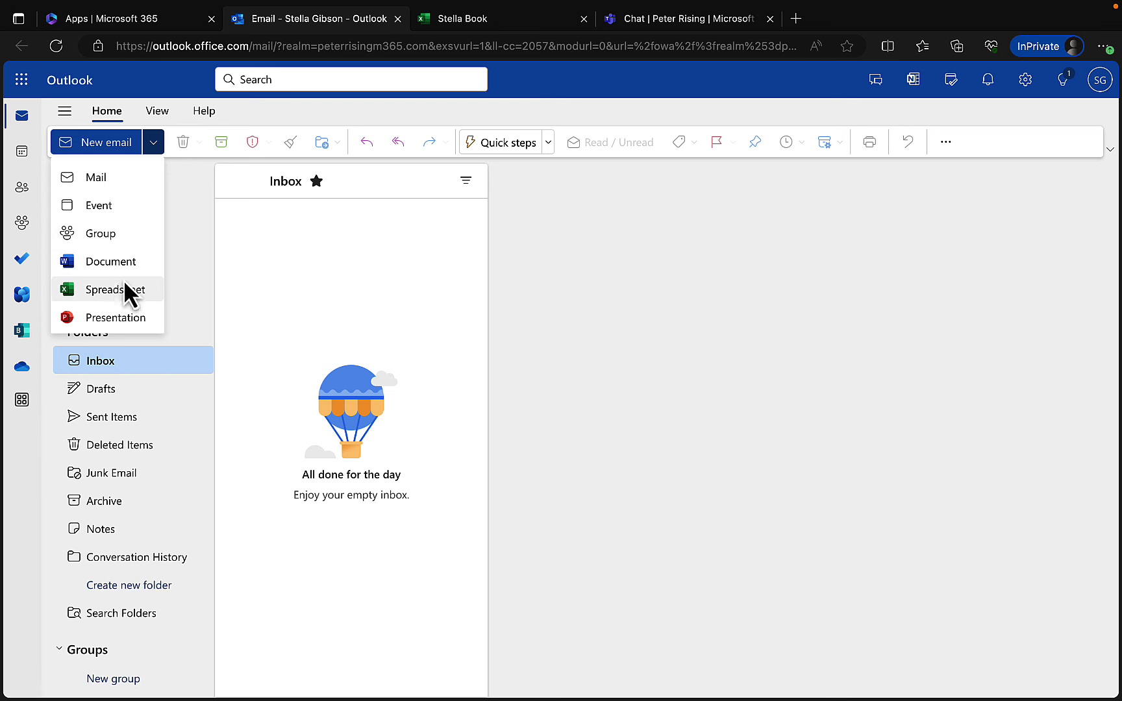
{"action": "left_click", "coordinate": [108, 145]}
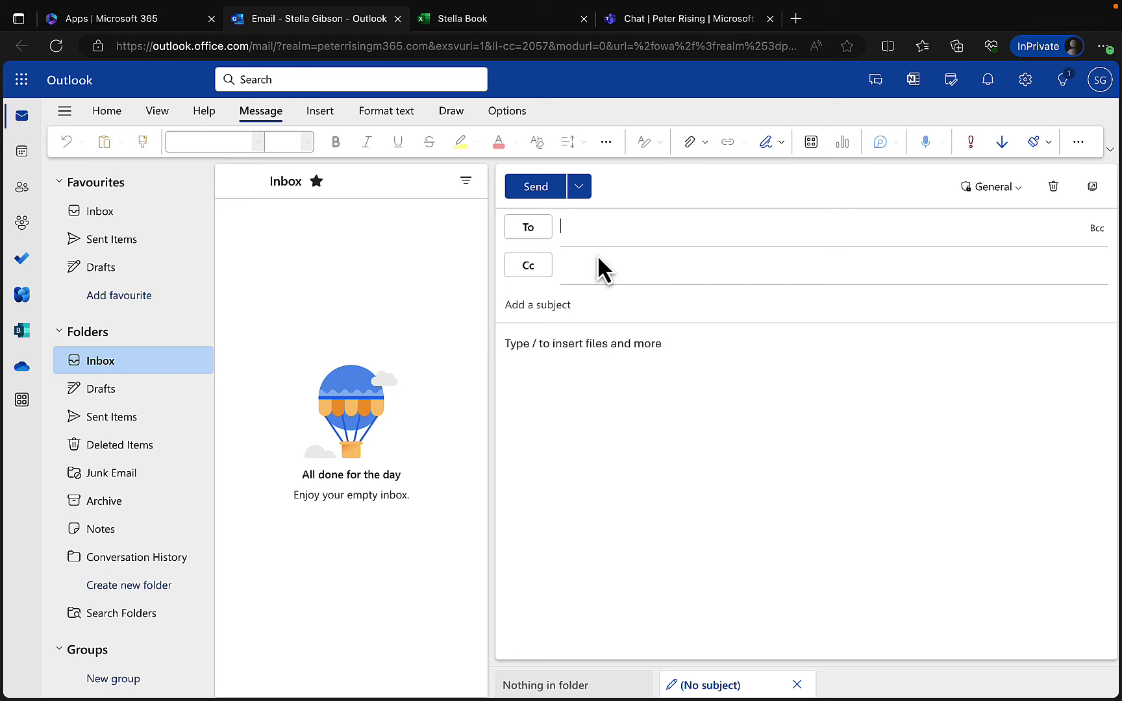
{"action": "left_click", "coordinate": [614, 227]}
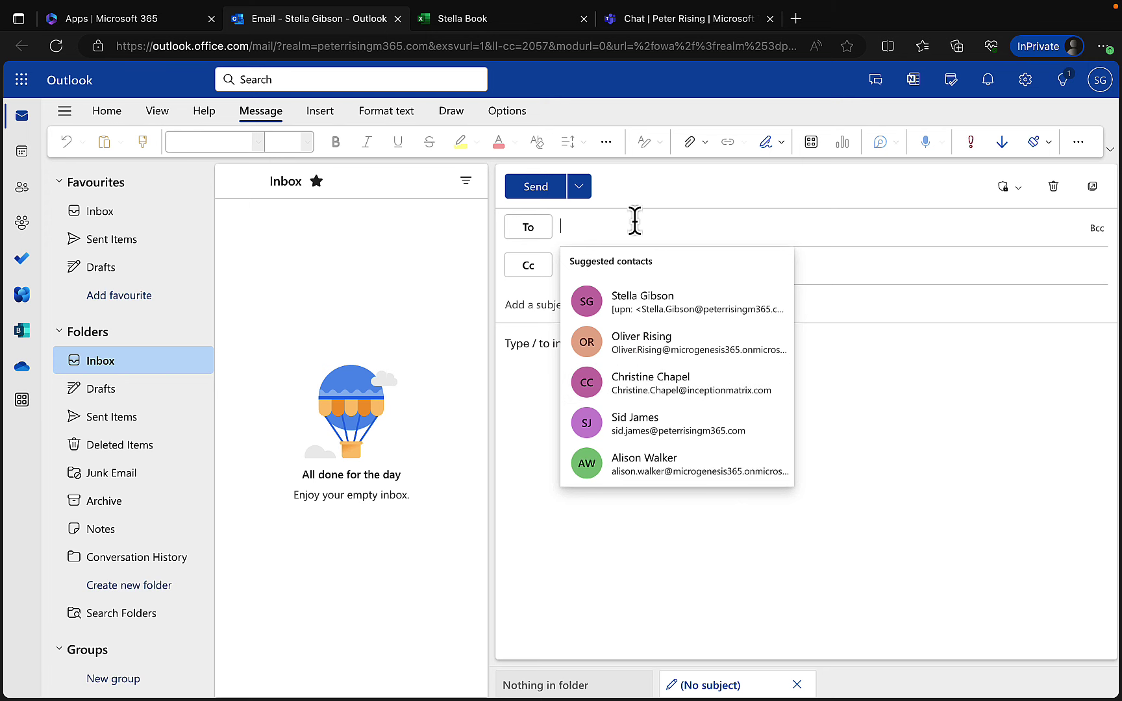
{"action": "type", "text": "peter"}
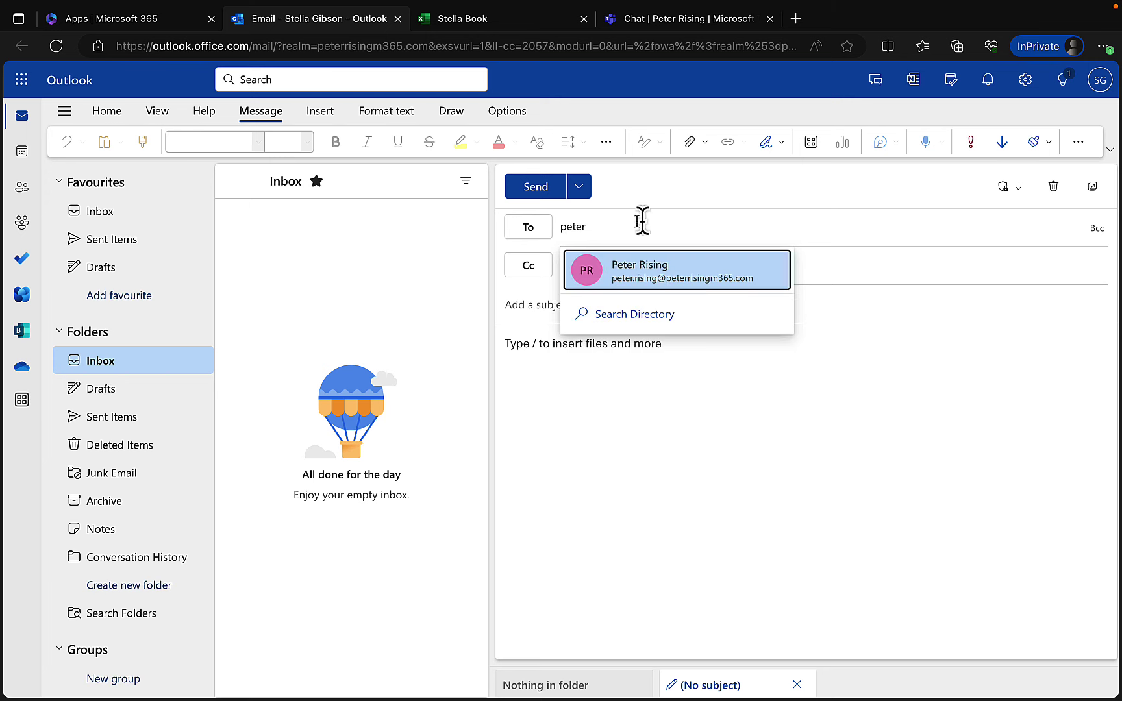
{"action": "left_click", "coordinate": [678, 272]}
- Enter "Hi" and "Hello", each followed by the recipient's first name, as the email's subject and body, and send it
{"action": "left_click", "coordinate": [556, 305]}
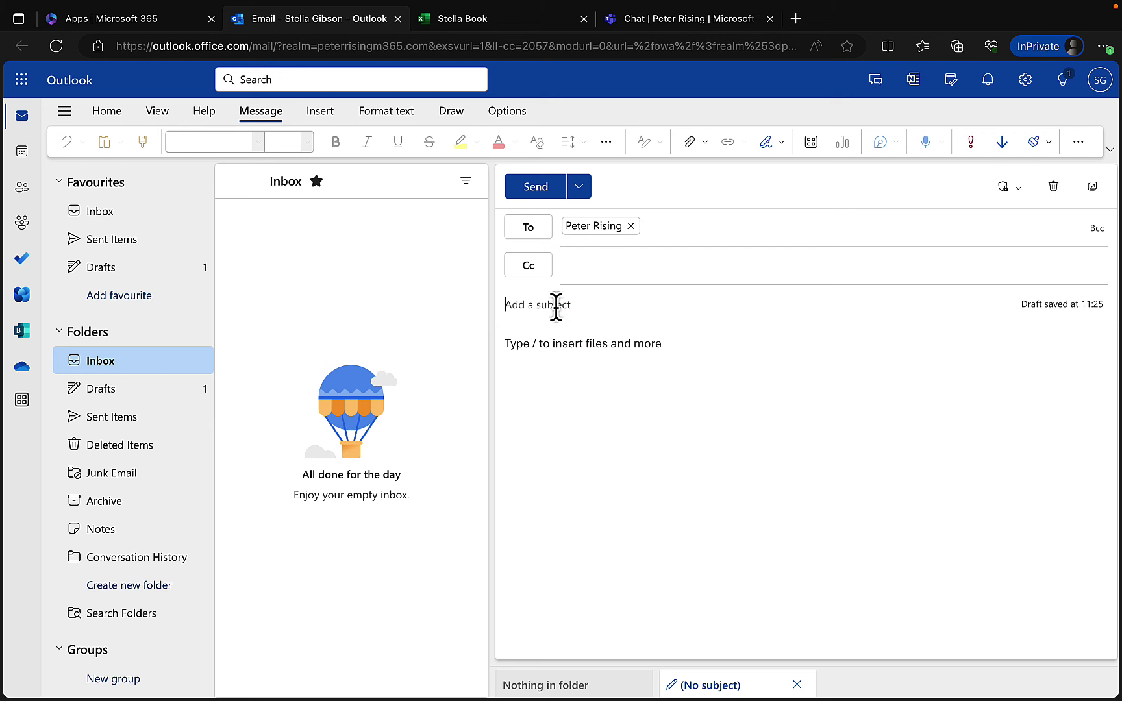
{"action": "type", "text": "Hi P"}
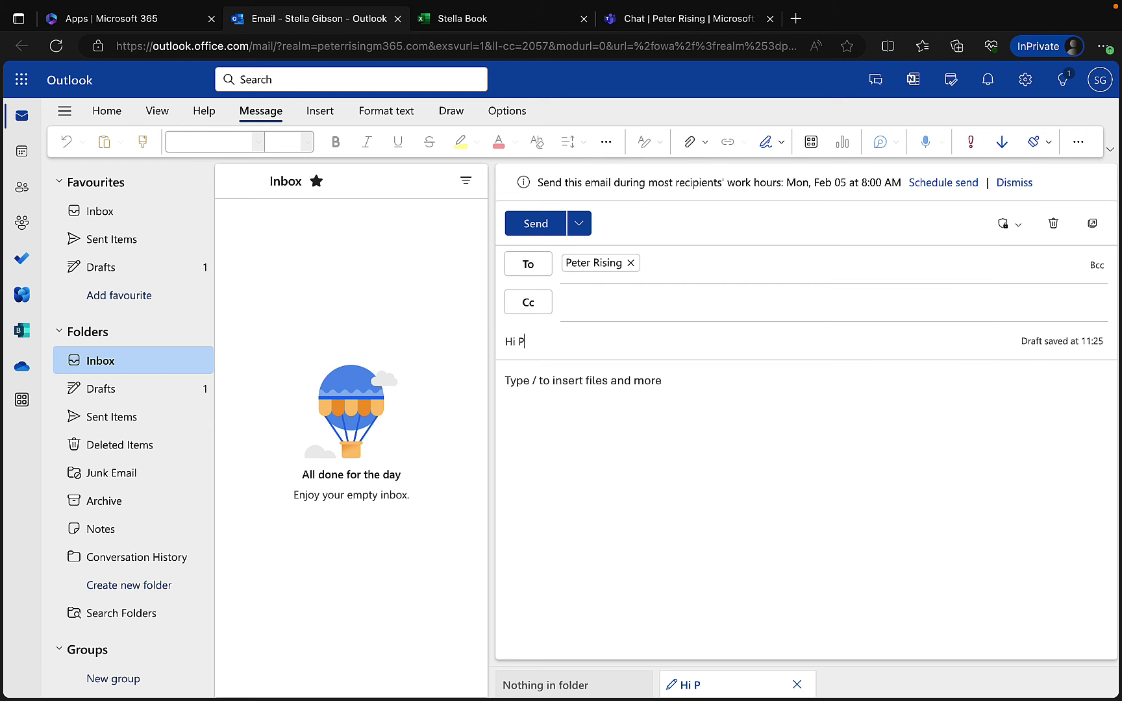
{"action": "type", "text": "eter"}
{"action": "left_click", "coordinate": [521, 381]}
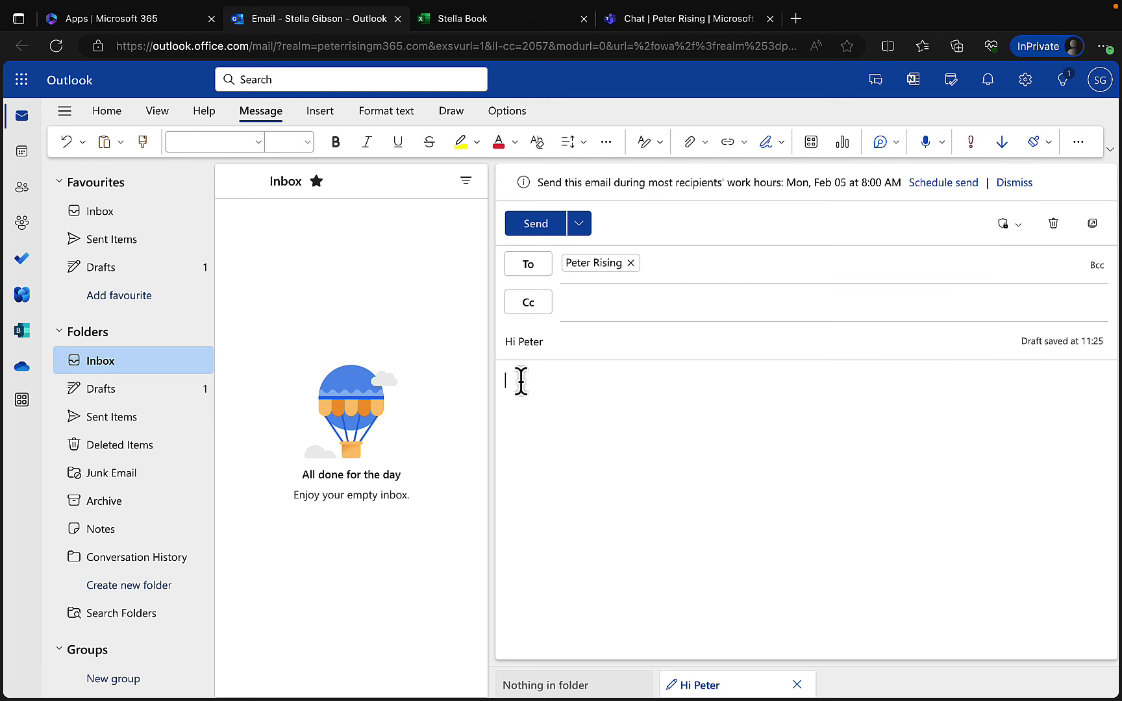
{"action": "type", "text": "Hello Peter"}
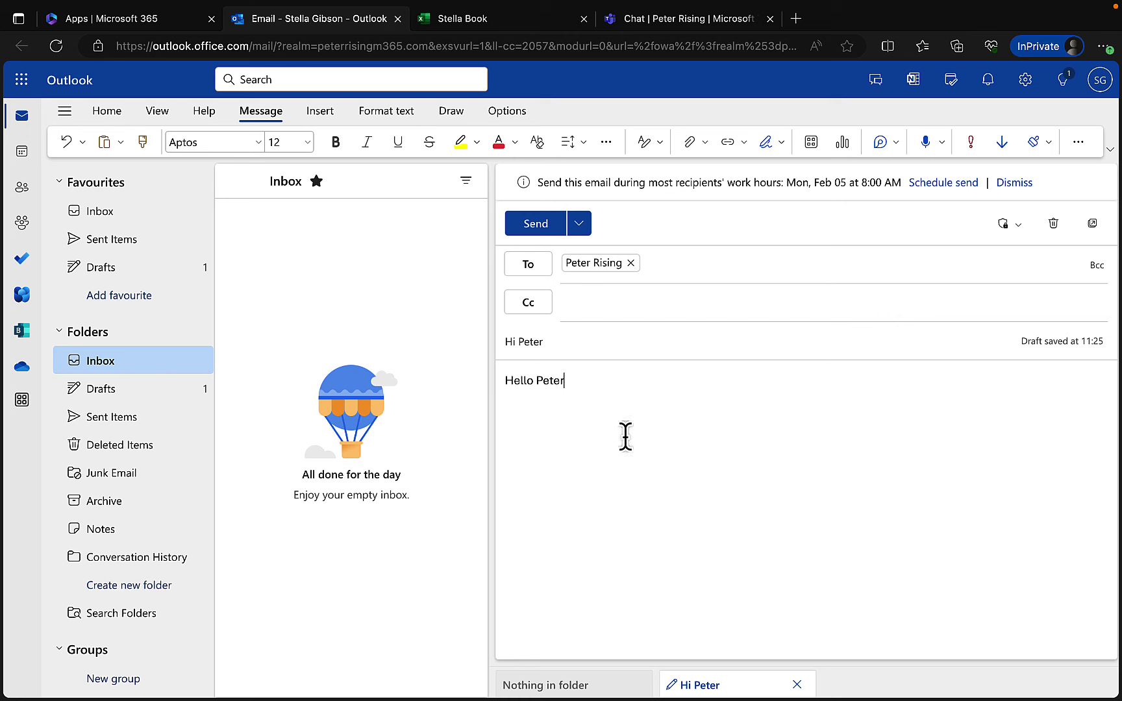
{"action": "left_click", "coordinate": [540, 227]}
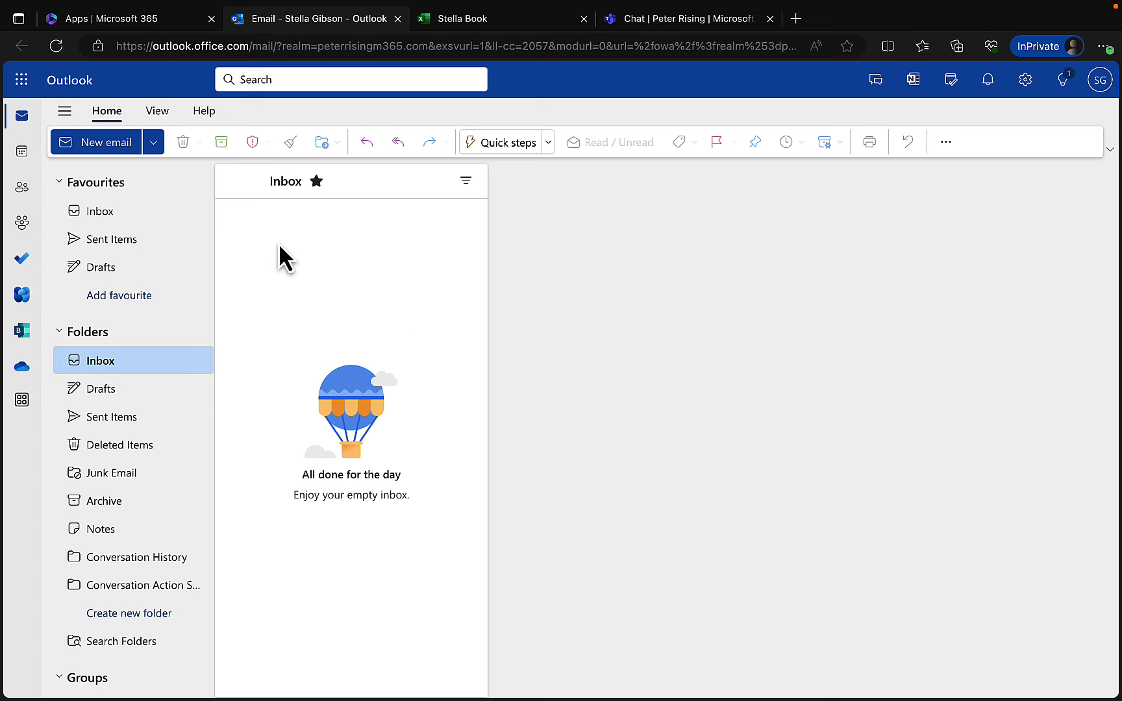
{"action": "left_click", "coordinate": [138, 20]}
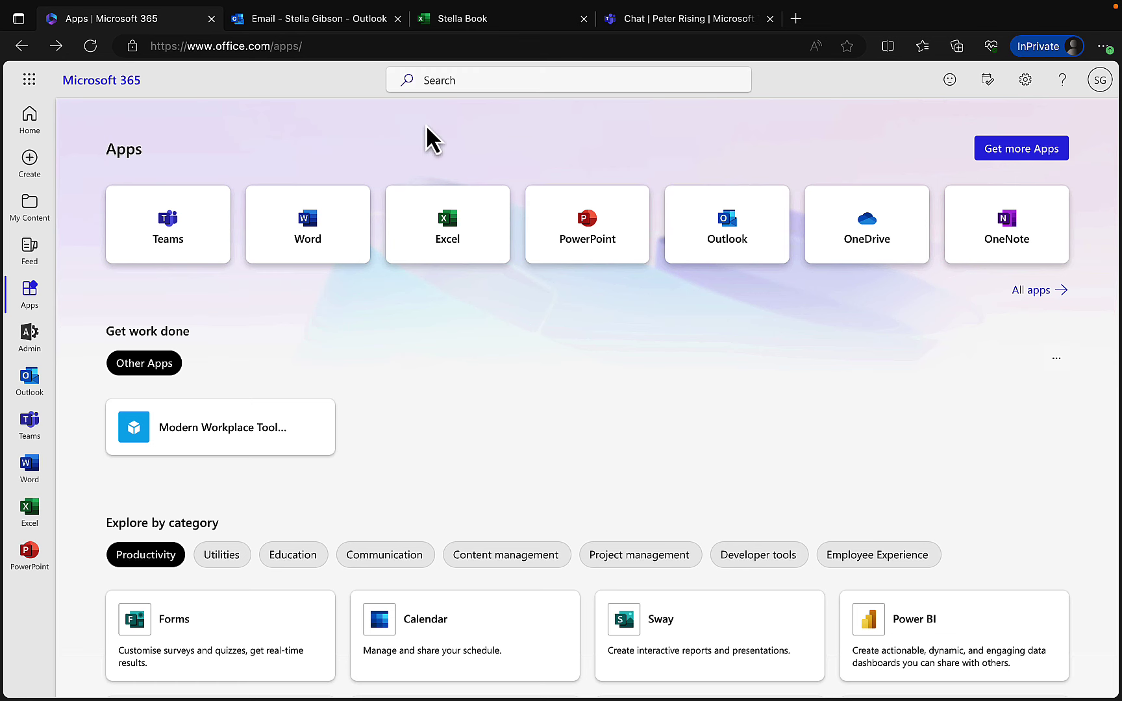
{"action": "left_click", "coordinate": [321, 20]}
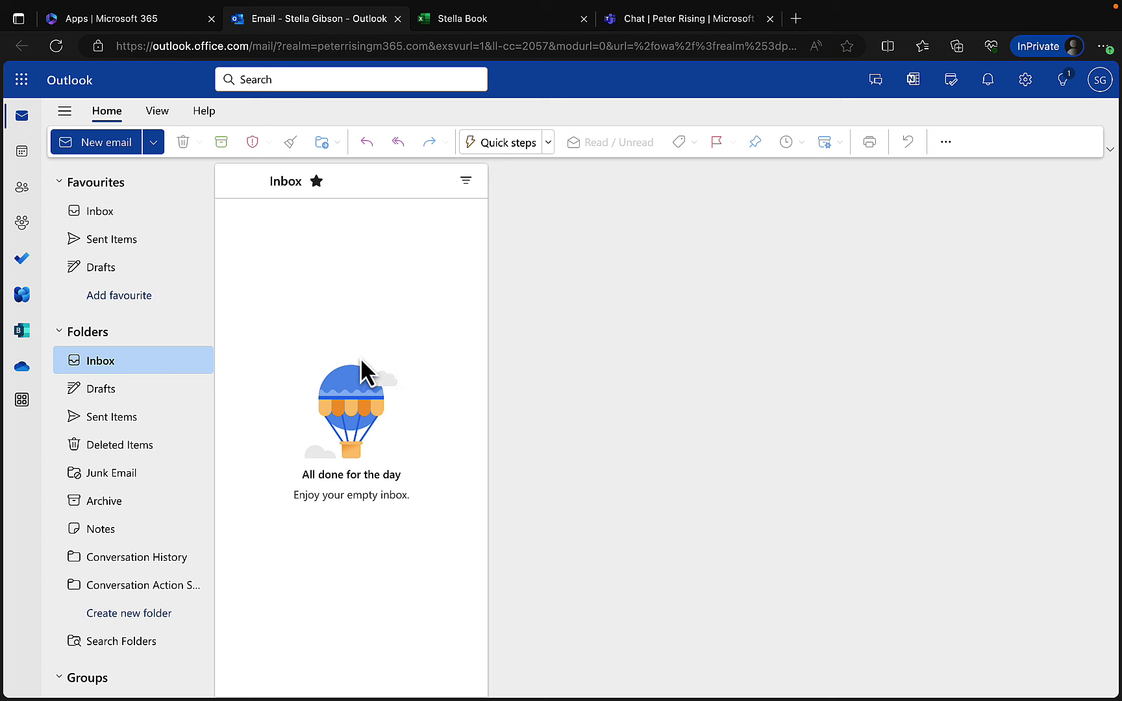
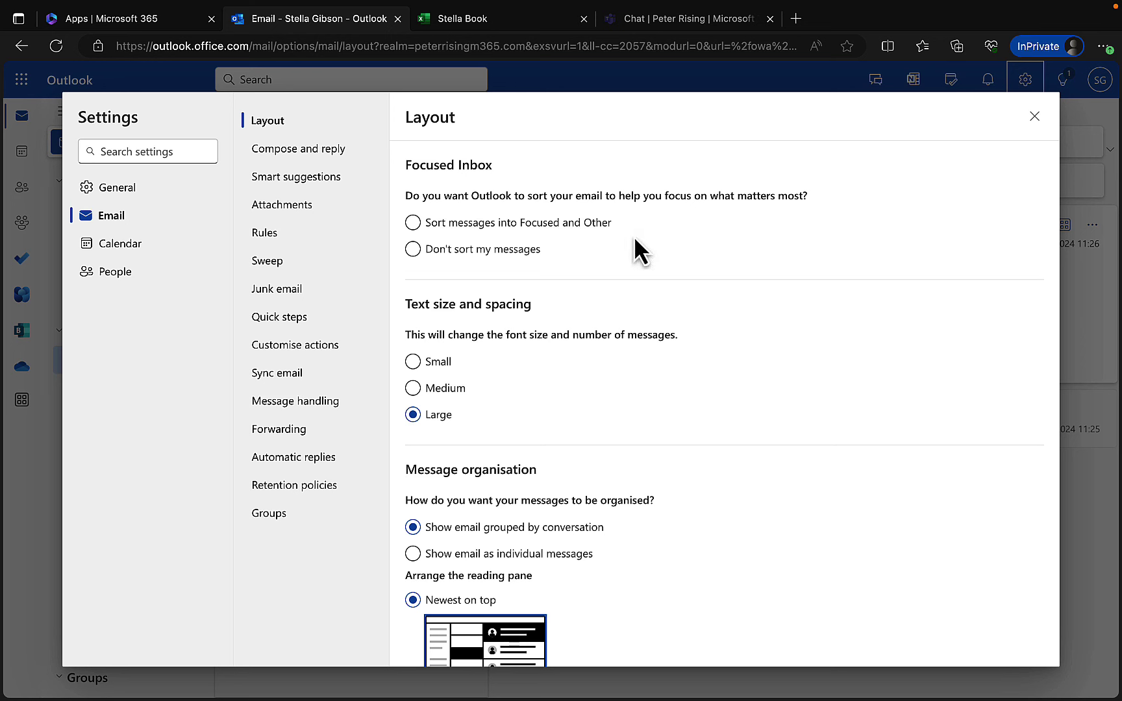
- Set Outlook's Focused Inbox option to "Don't sort my messages", save it and close the settings
{"action": "left_click", "coordinate": [442, 251]}
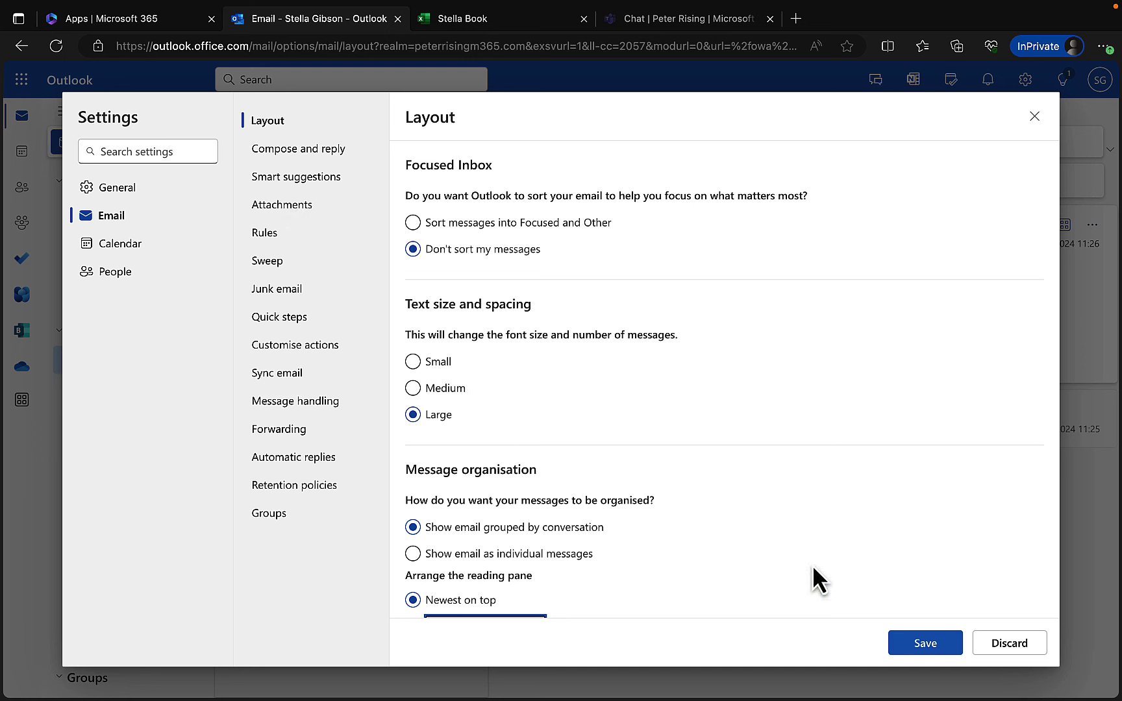
{"action": "left_click", "coordinate": [921, 644]}
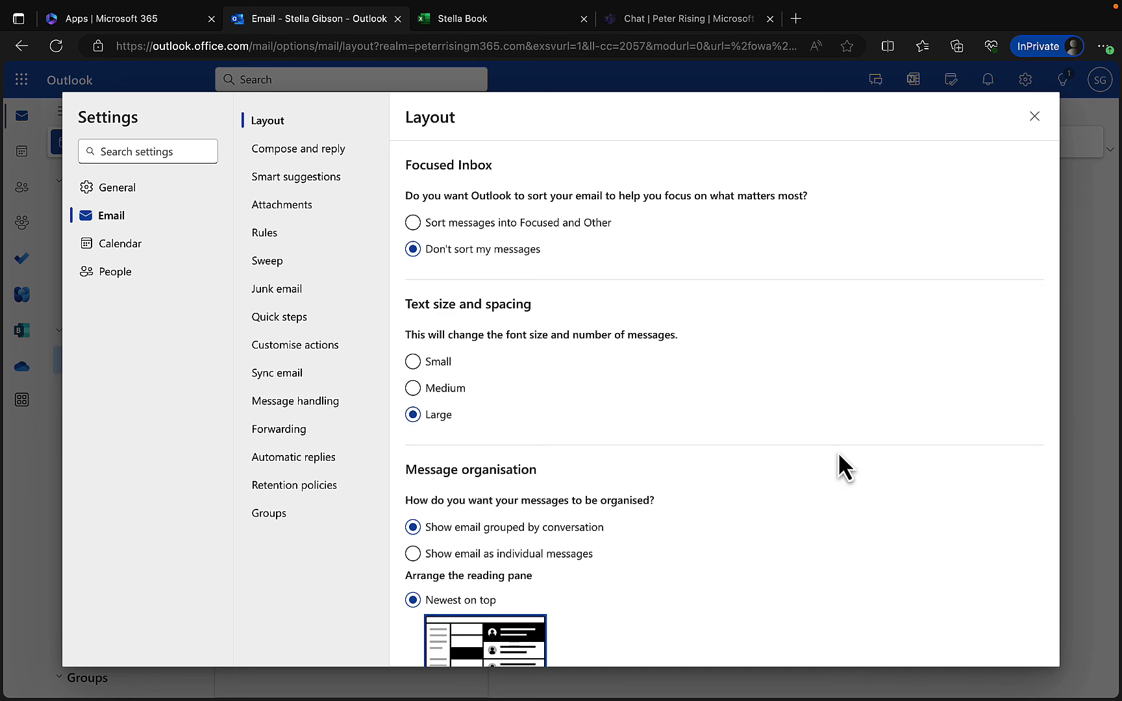
{"action": "left_click", "coordinate": [1034, 117]}
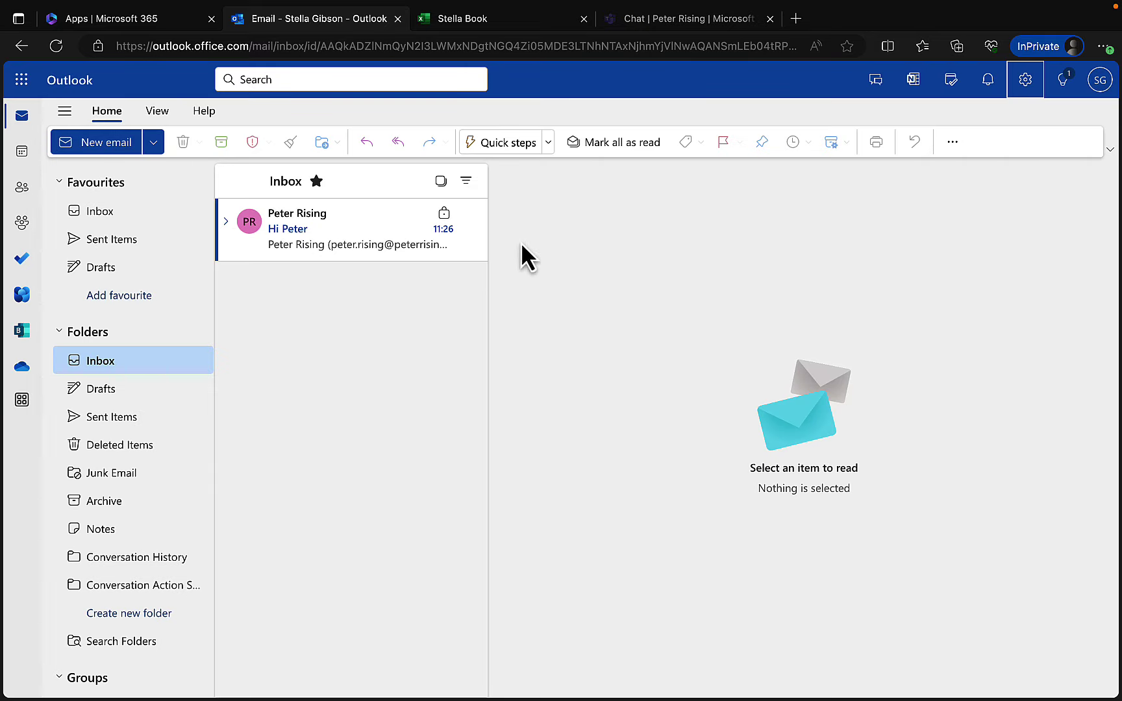
- Open the reply in the inbox in its own tab, look through its report and other message actions, and close it
{"action": "double_click", "coordinate": [314, 232]}
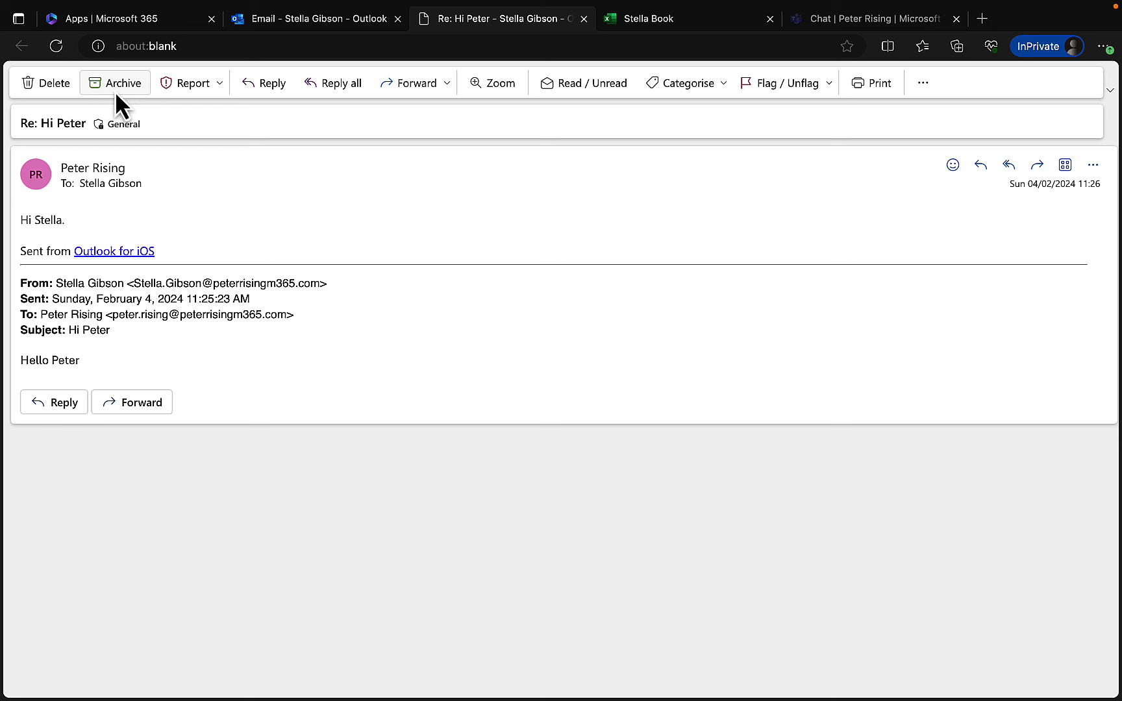
{"action": "left_click", "coordinate": [219, 87]}
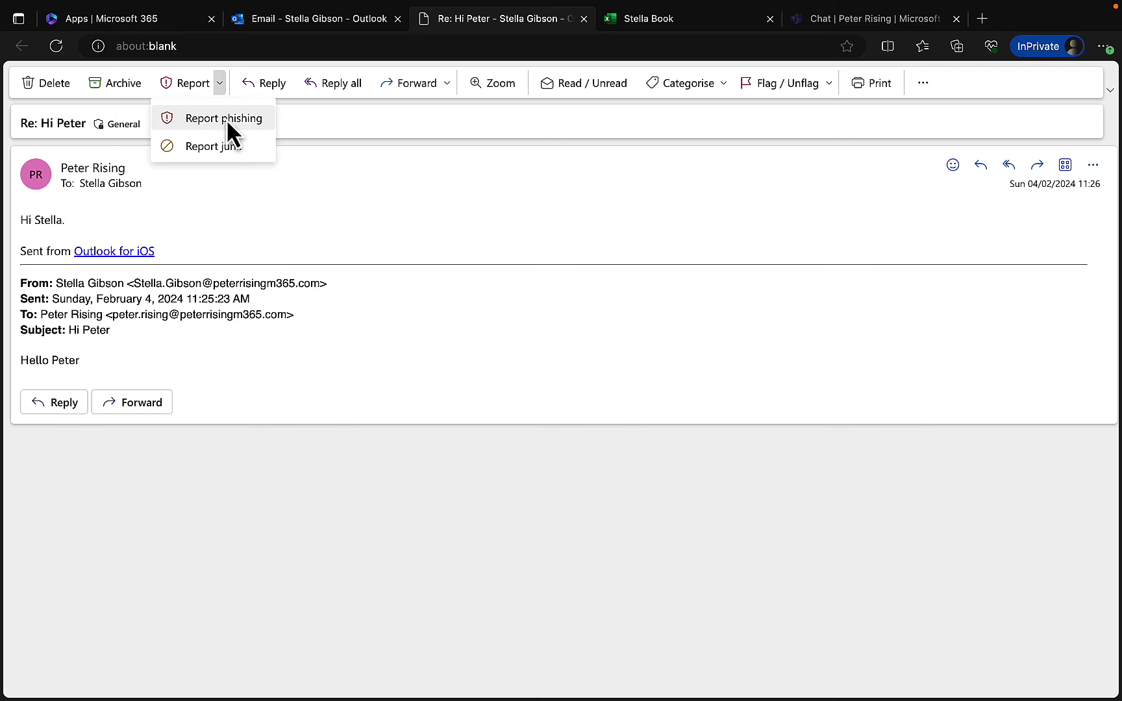
{"action": "left_click", "coordinate": [366, 189]}
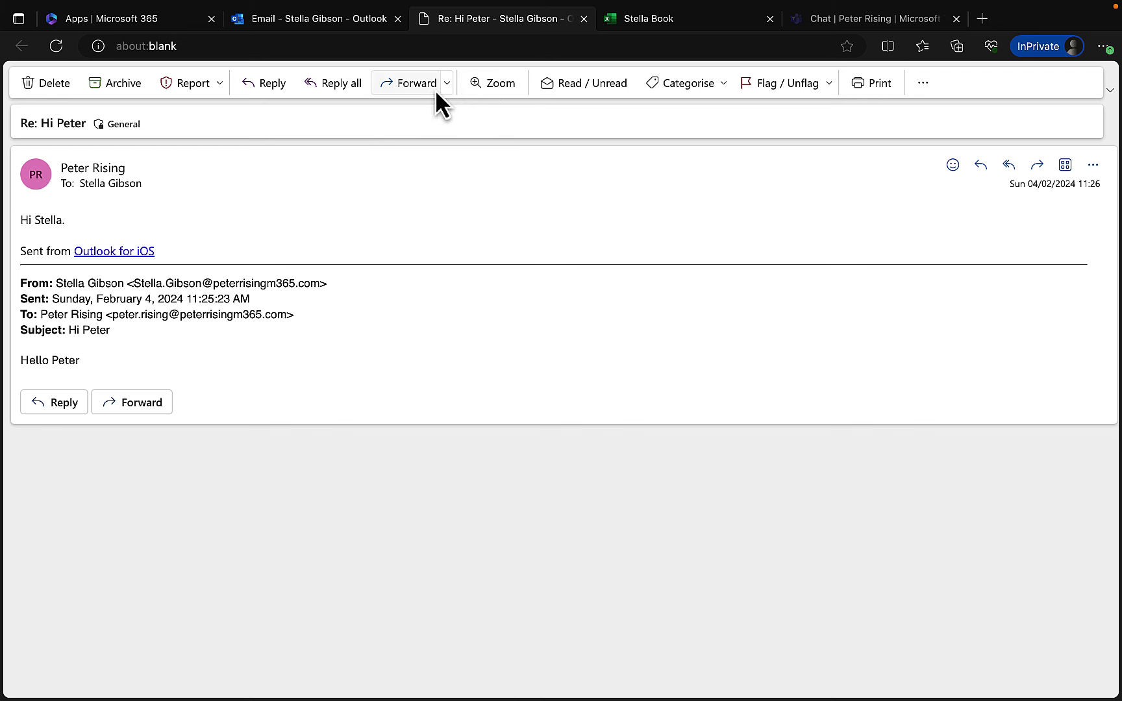
{"action": "left_click", "coordinate": [599, 83]}
{"action": "left_click", "coordinate": [584, 18]}
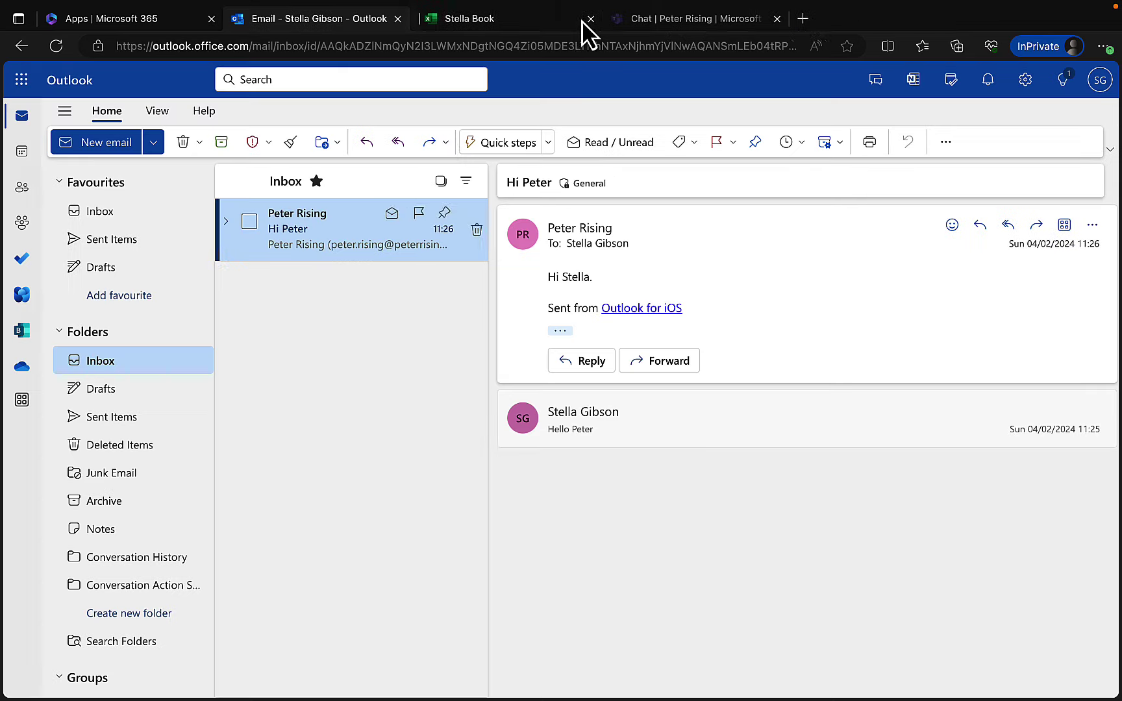
- Return to the Microsoft 365 apps page and open OneDrive
{"action": "left_click", "coordinate": [149, 20]}
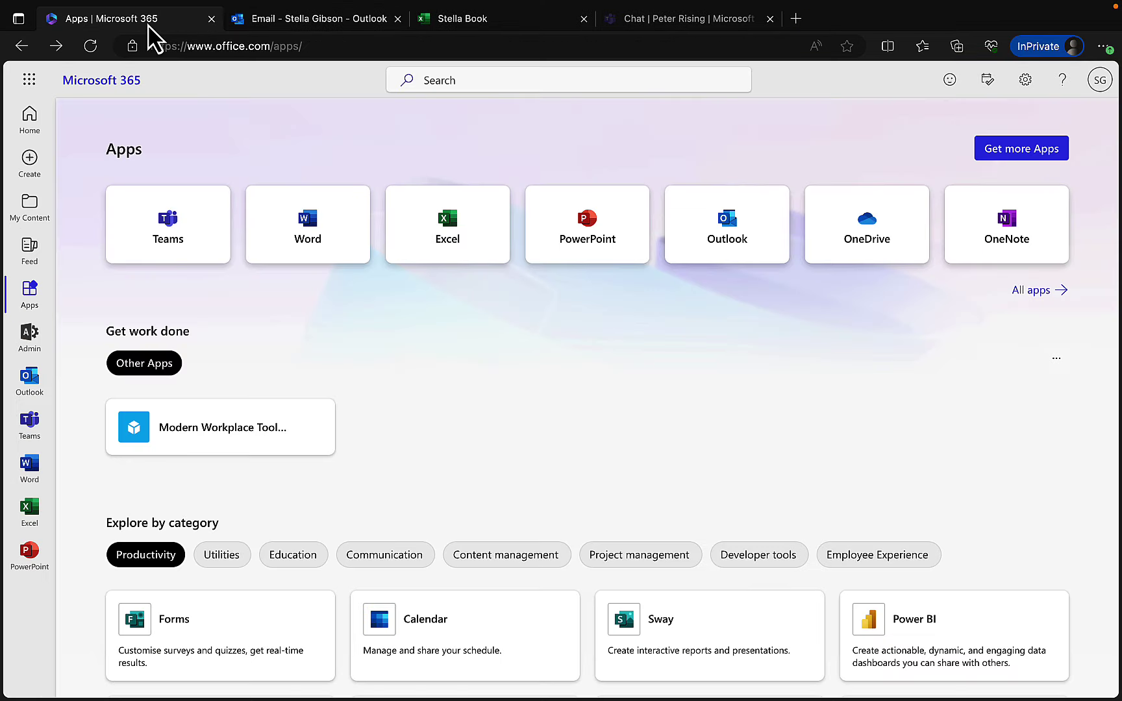
{"action": "left_click", "coordinate": [860, 223]}
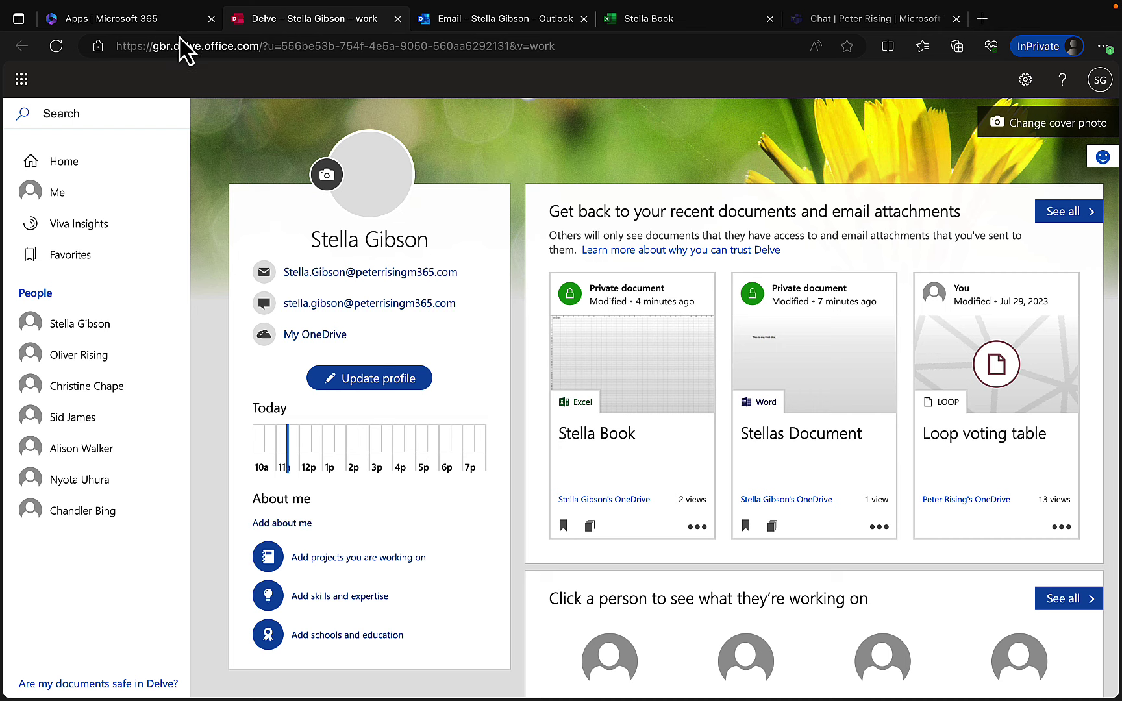
{"action": "left_click", "coordinate": [153, 26]}
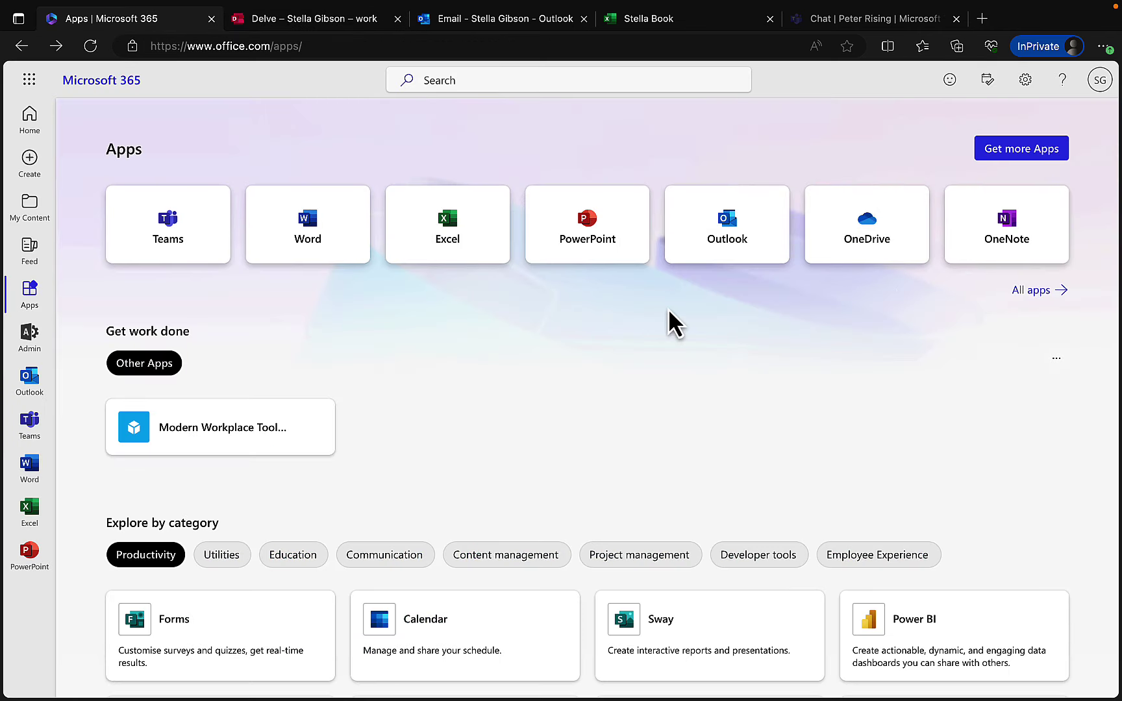
{"action": "left_click", "coordinate": [880, 235]}
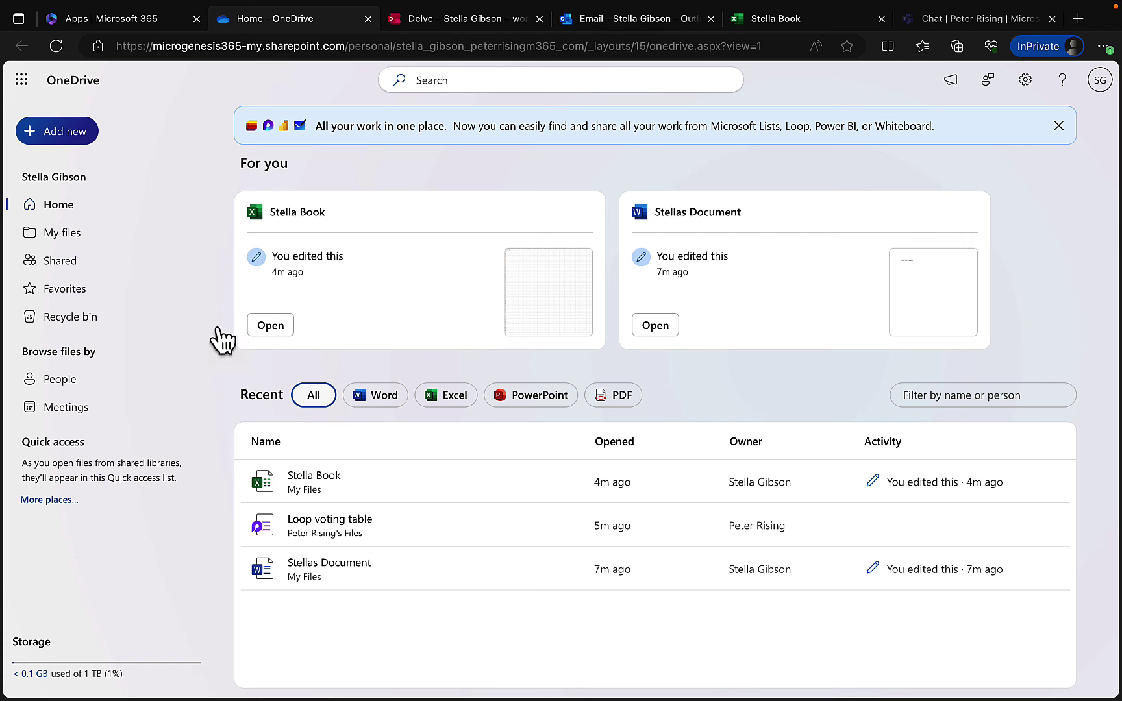
- Look through OneDrive's My files, Home and Shared views, including the files shared with and by the account
{"action": "left_click", "coordinate": [84, 246]}
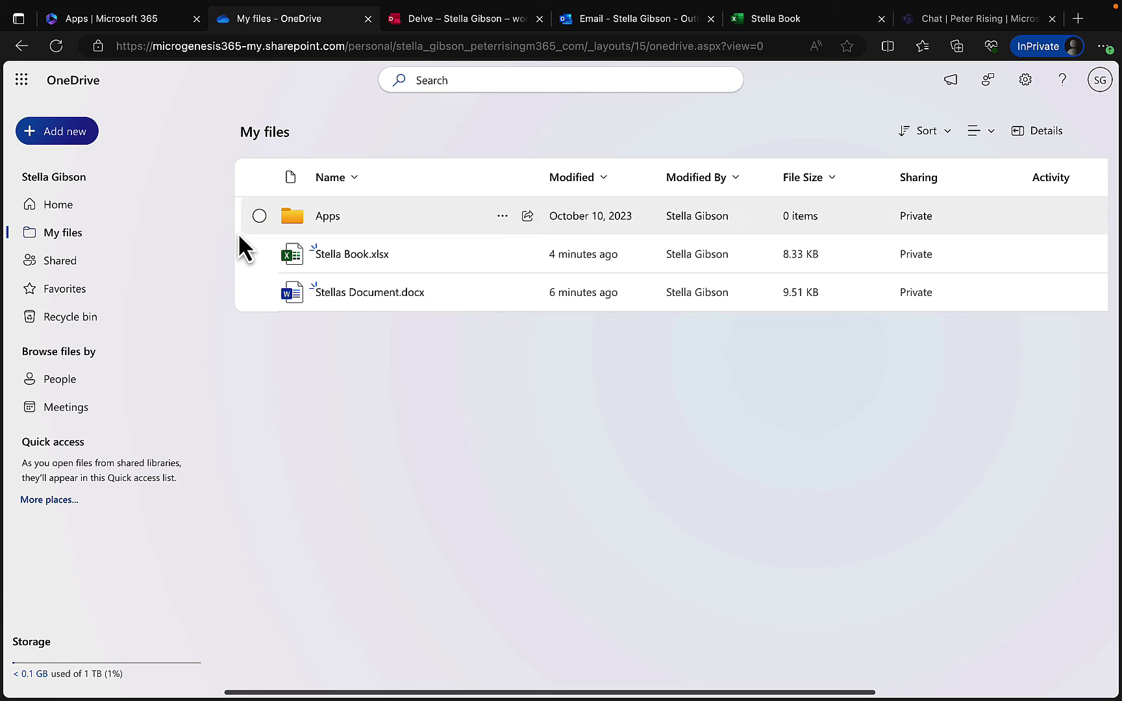
{"action": "left_click", "coordinate": [58, 205]}
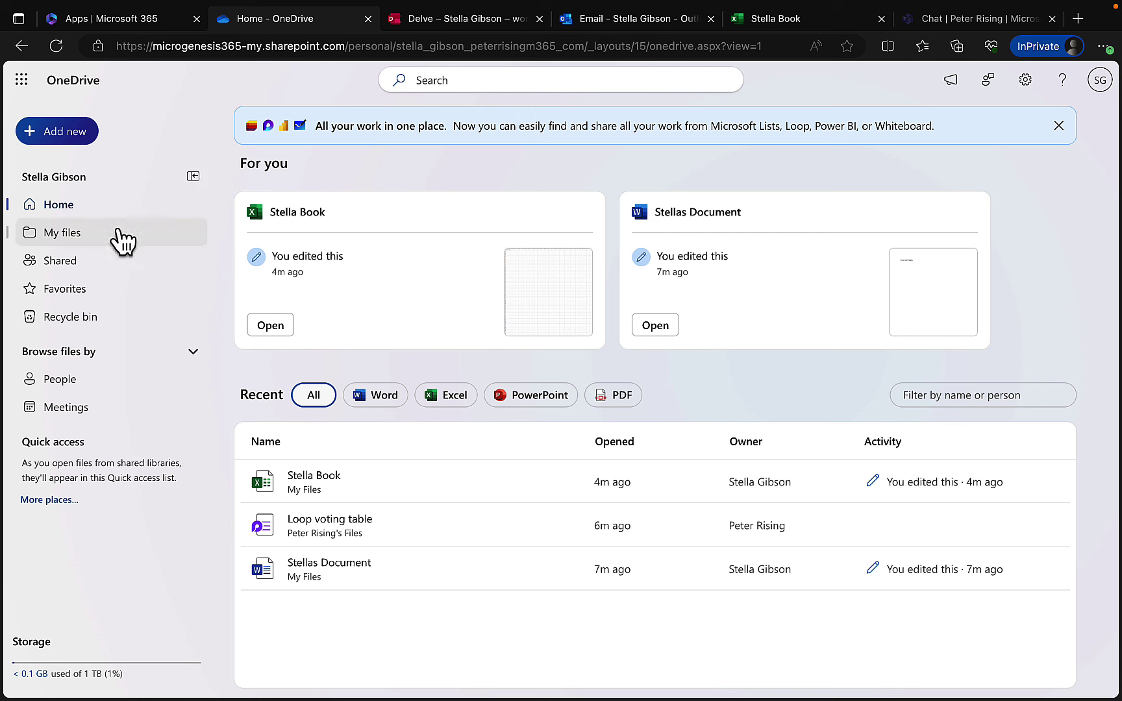
{"action": "left_click", "coordinate": [80, 266]}
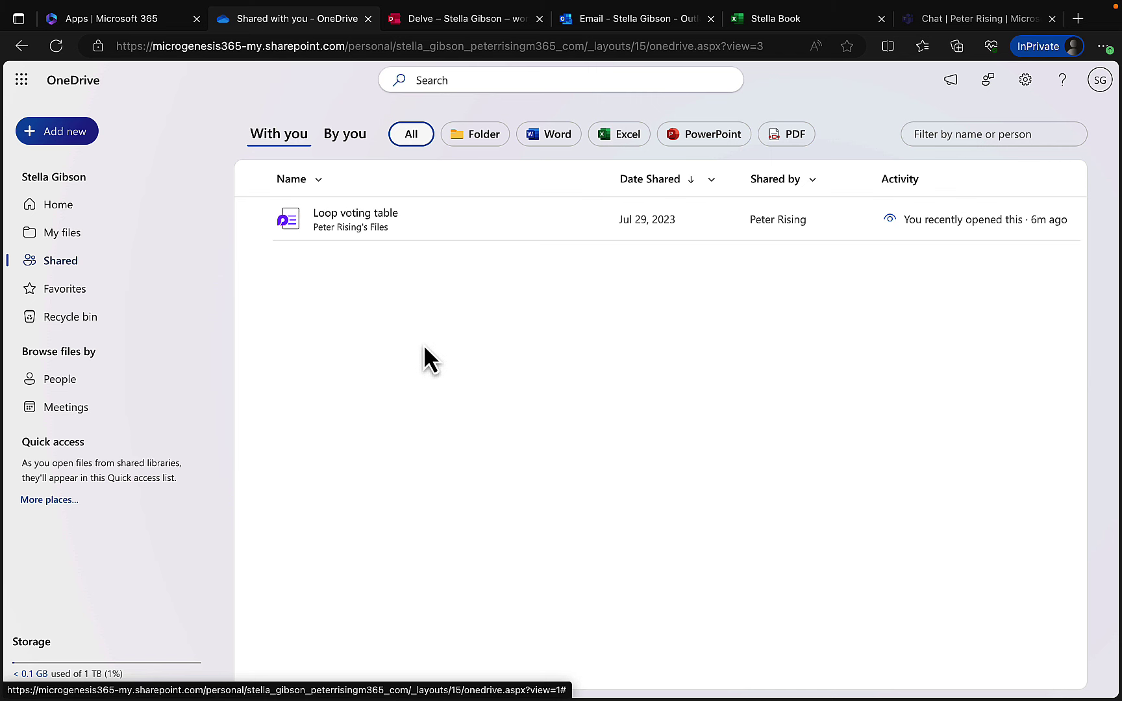
{"action": "left_click", "coordinate": [347, 137]}
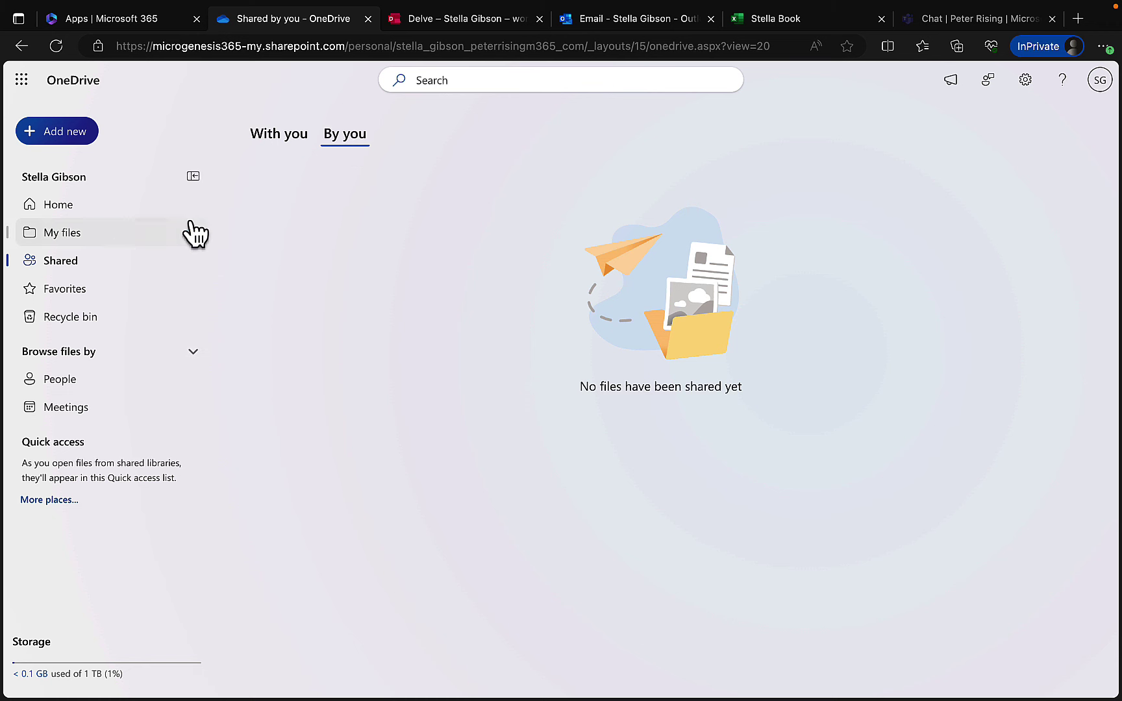
- Start sharing the Excel workbook from My files and add the contact who received the email as recipient
{"action": "left_click", "coordinate": [79, 235]}
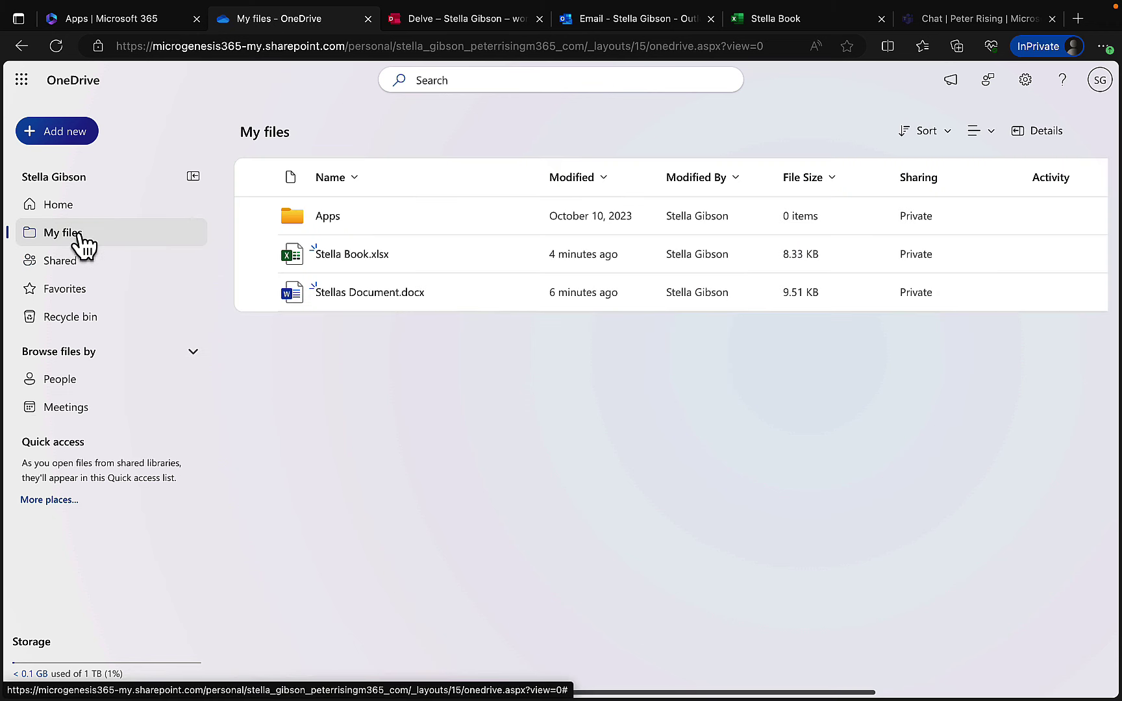
{"action": "left_click", "coordinate": [503, 255]}
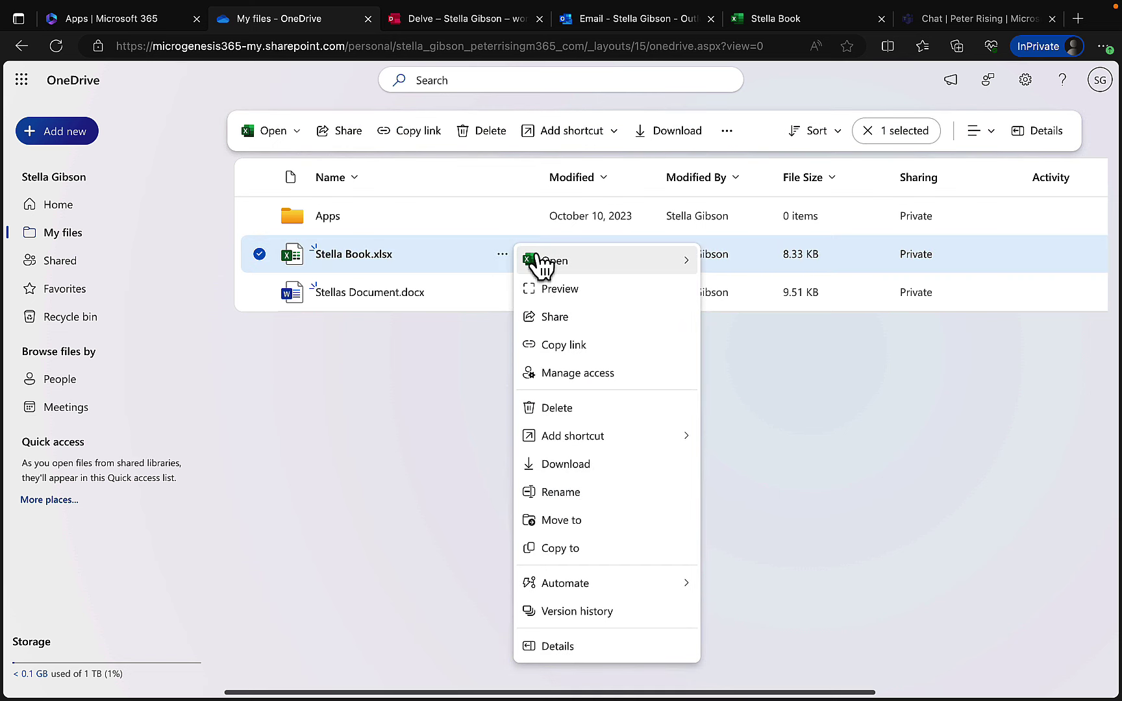
{"action": "left_click", "coordinate": [578, 329]}
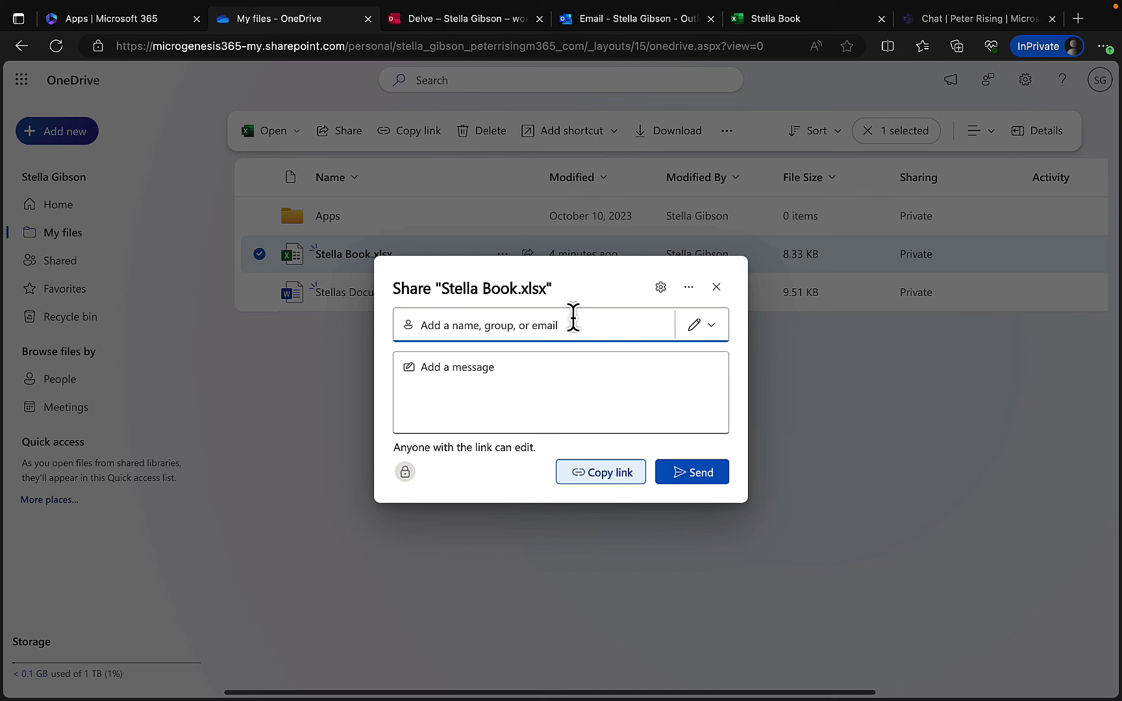
{"action": "type", "text": "peter"}
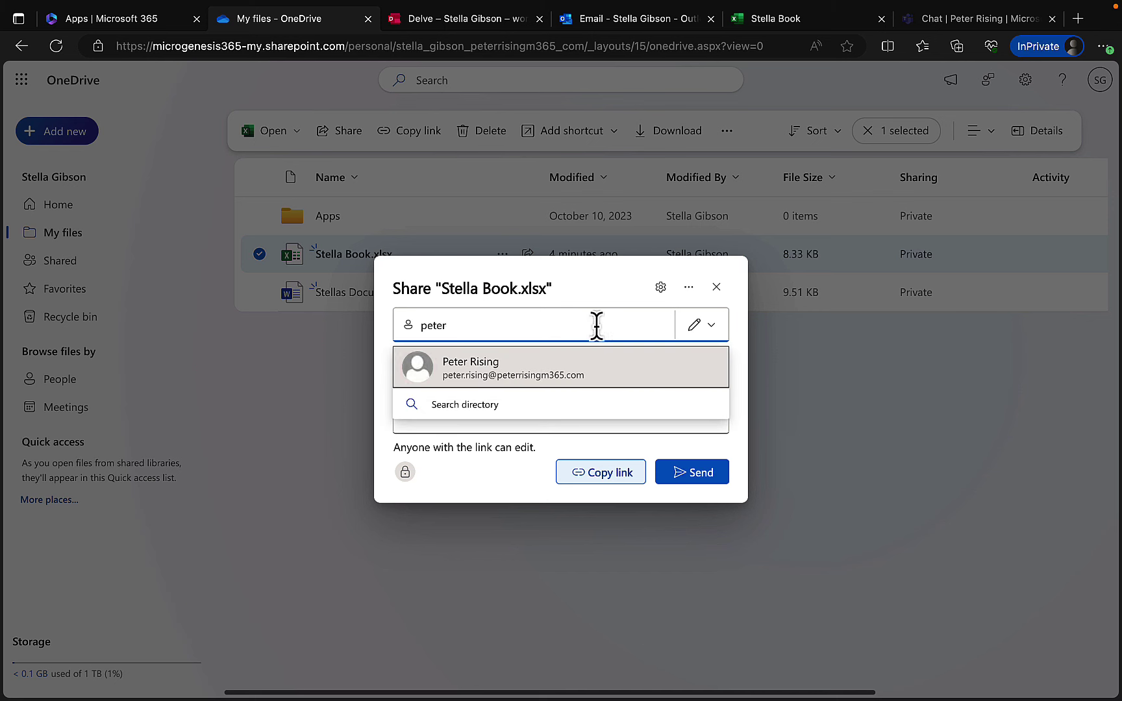
{"action": "left_click", "coordinate": [550, 374]}
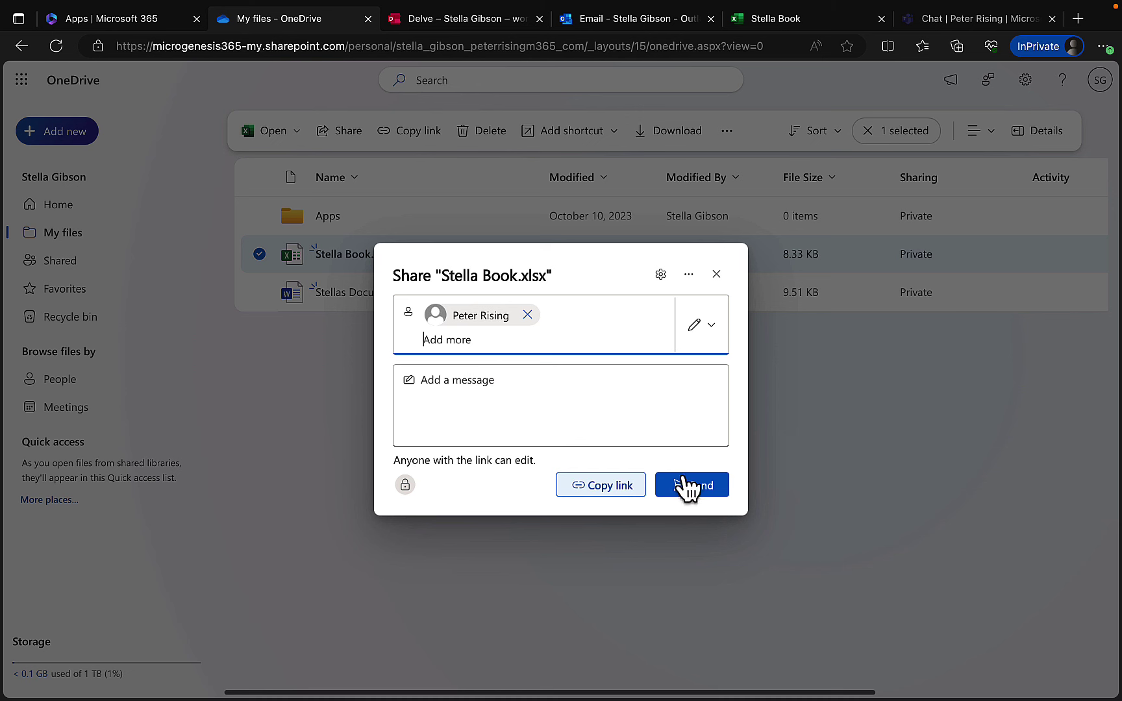
- Apply link settings that let anyone with the link edit the workbook, send the sharing link and close the confirmation
{"action": "left_click", "coordinate": [463, 460]}
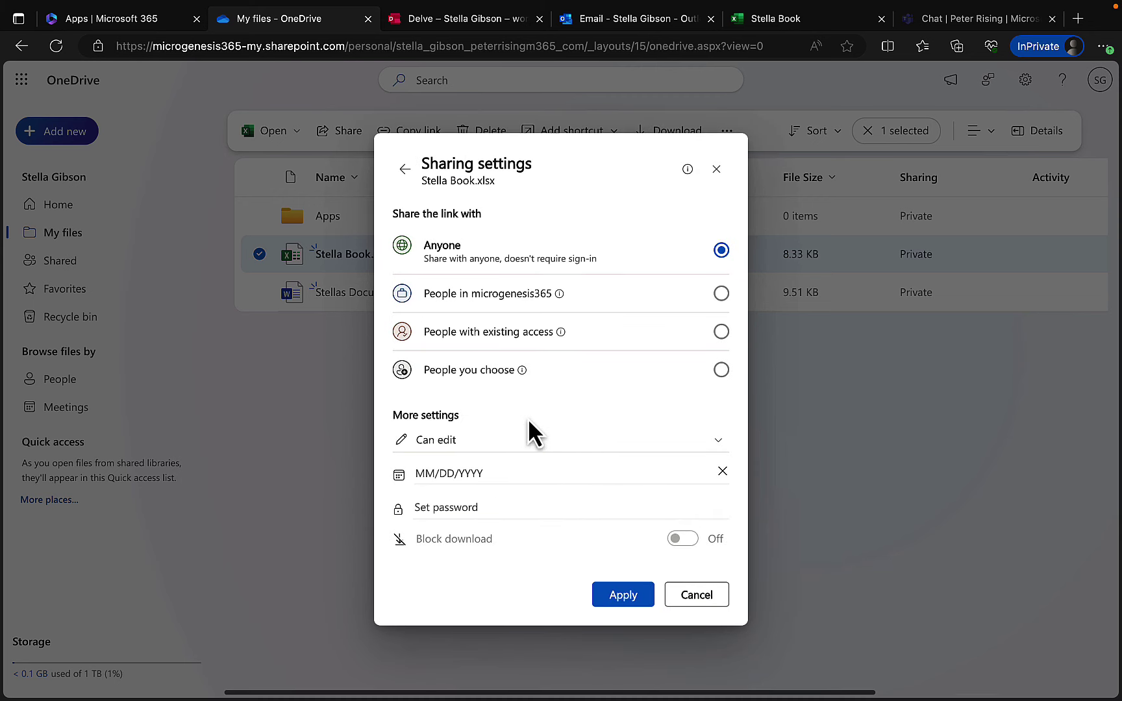
{"action": "left_click", "coordinate": [678, 442]}
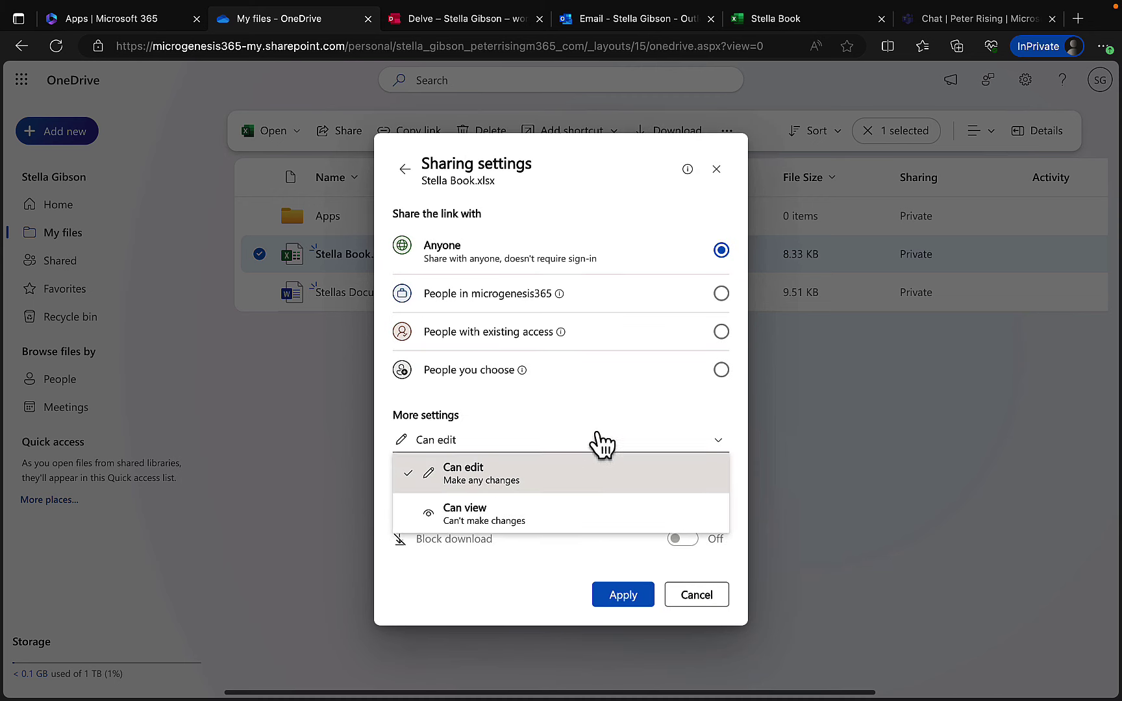
{"action": "left_click", "coordinate": [603, 444]}
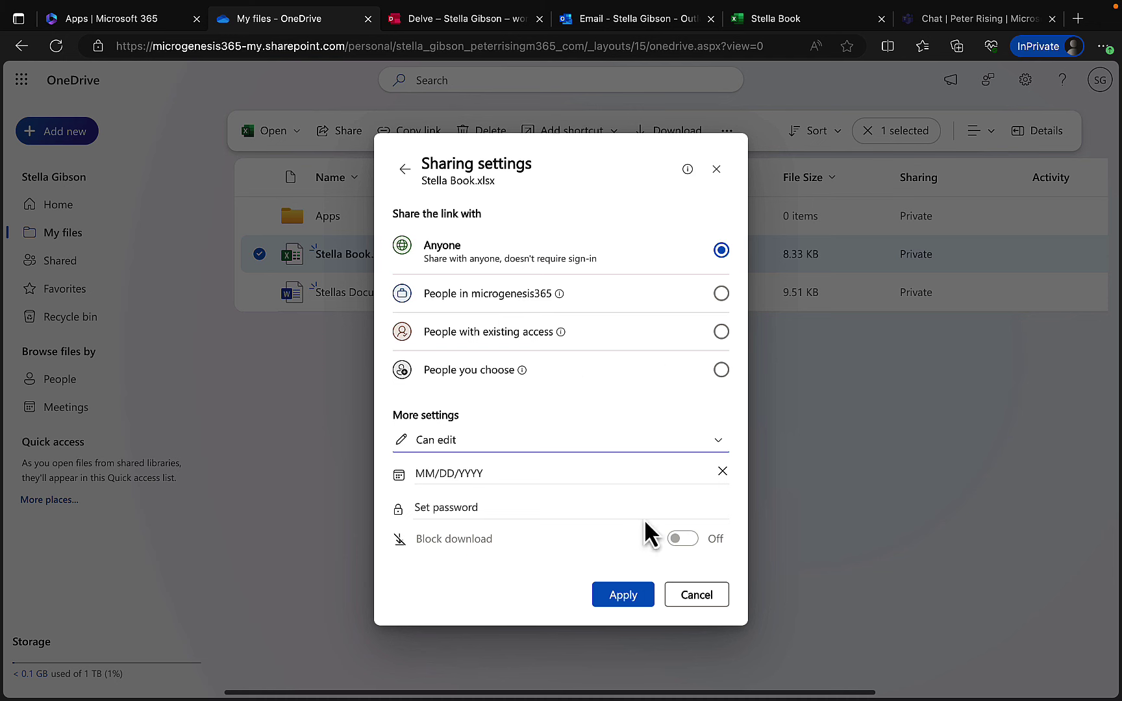
{"action": "left_click", "coordinate": [621, 596]}
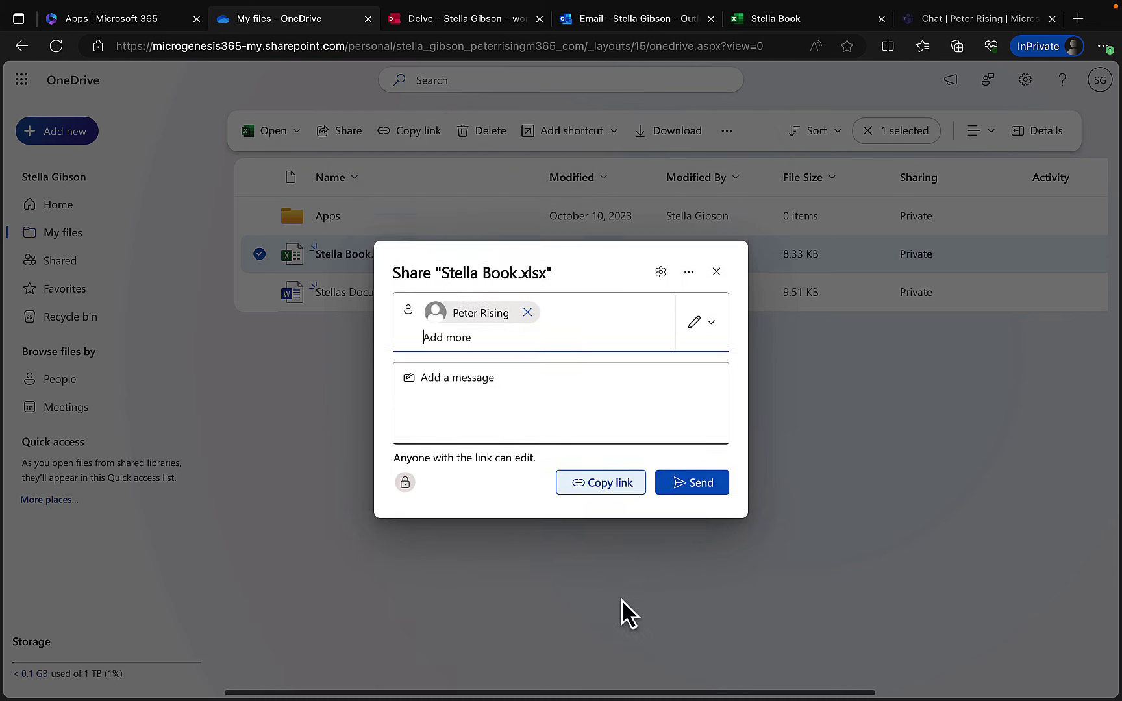
{"action": "left_click", "coordinate": [692, 487]}
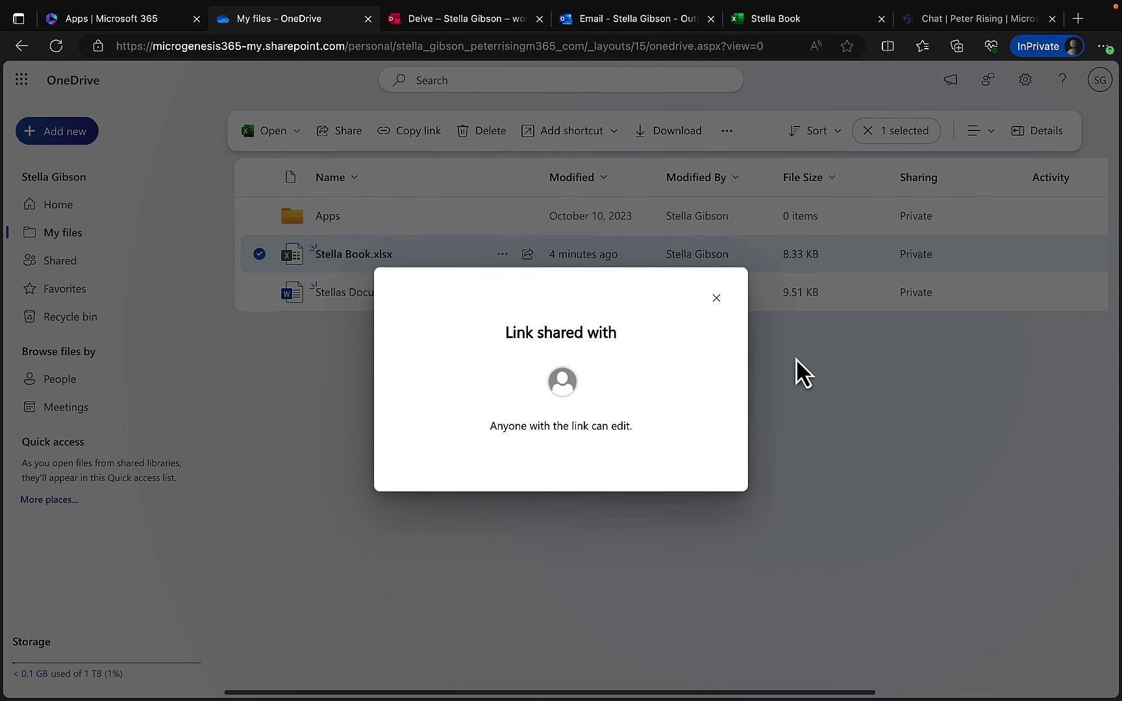
{"action": "left_click", "coordinate": [716, 300]}
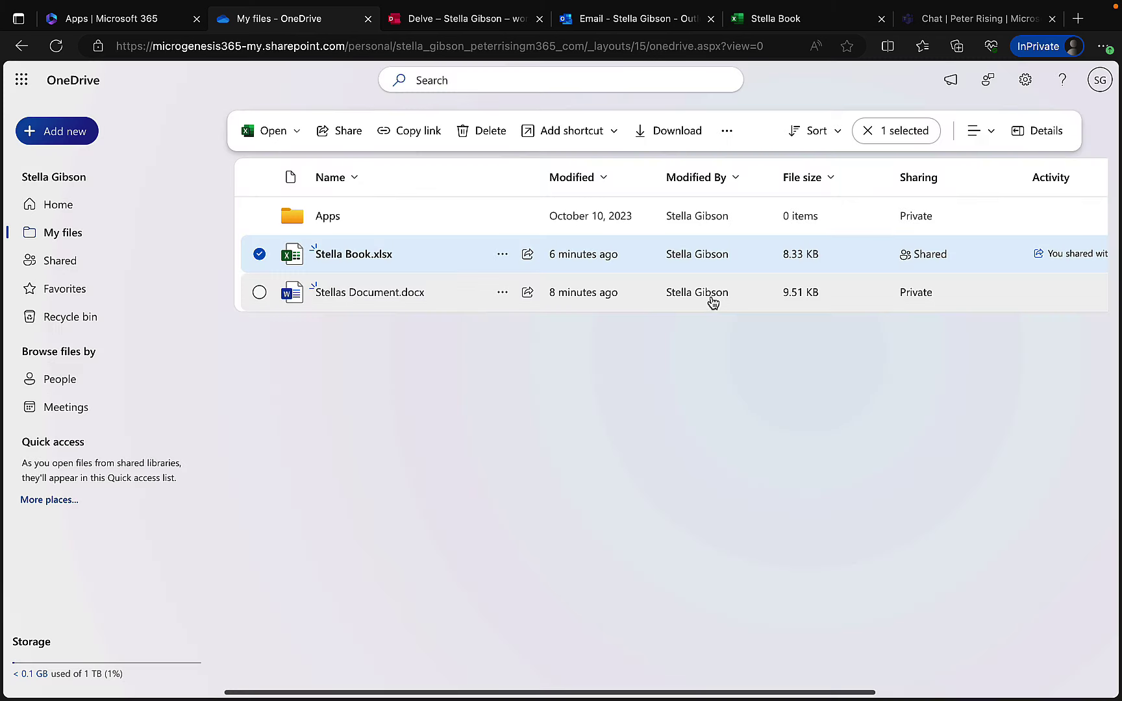
- Check the files shared by the account in the Shared view and refresh the page
{"action": "left_click", "coordinate": [64, 265]}
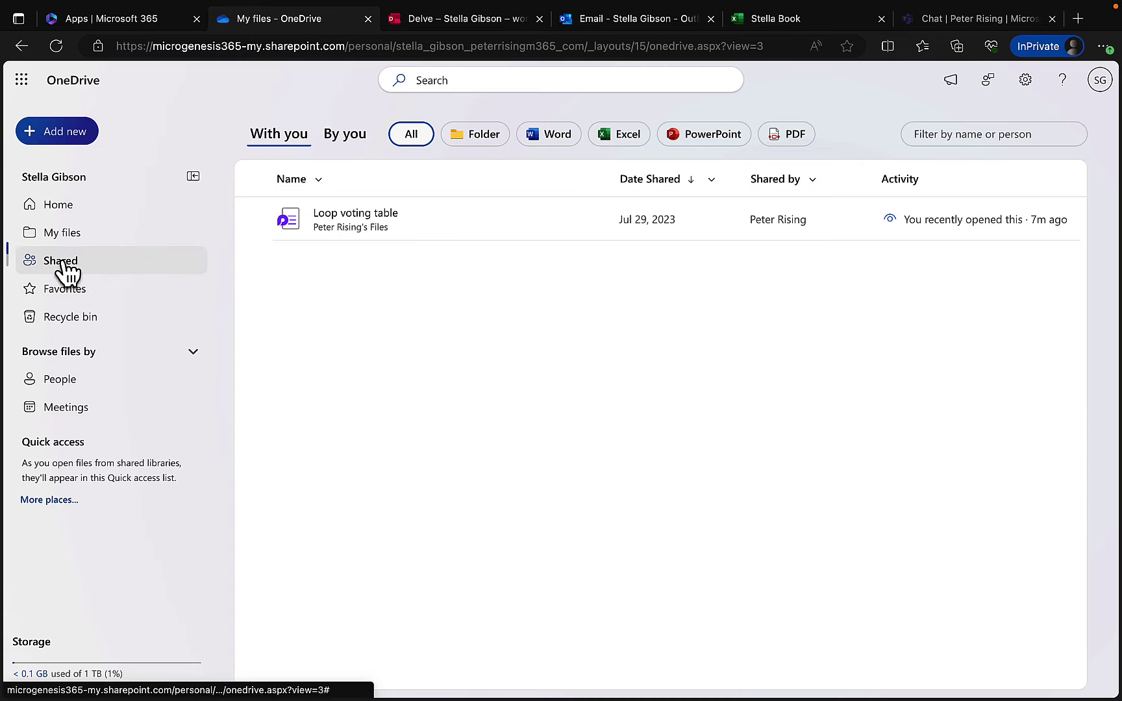
{"action": "left_click", "coordinate": [339, 138]}
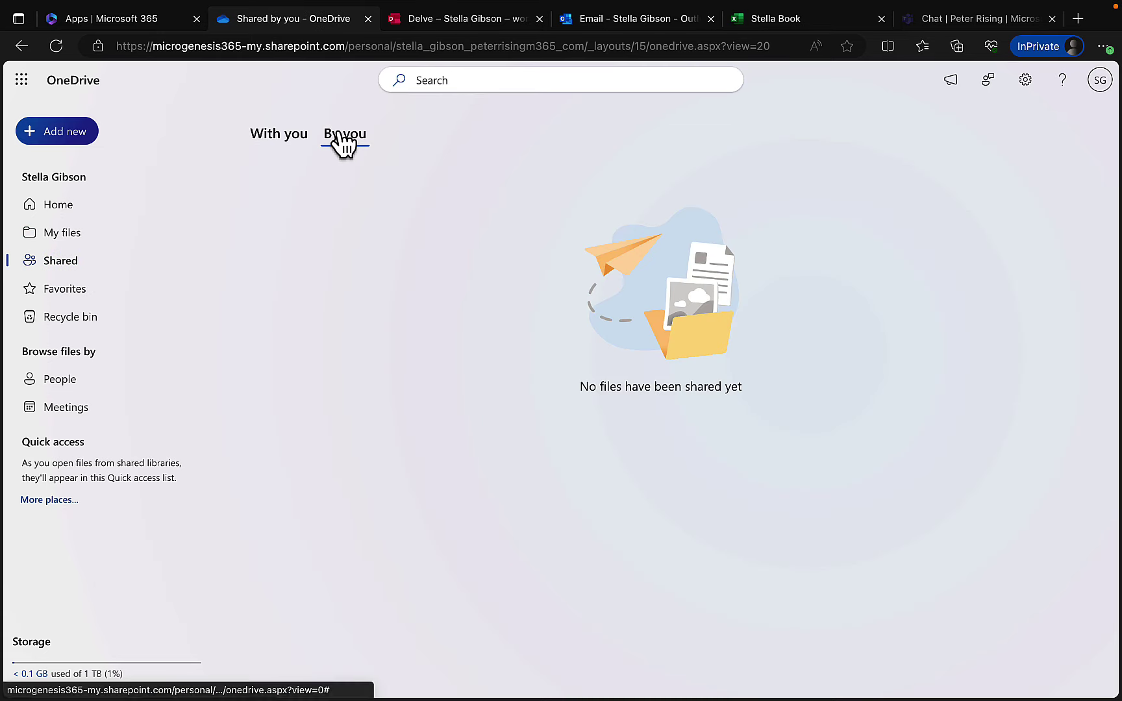
{"action": "left_click", "coordinate": [57, 46]}
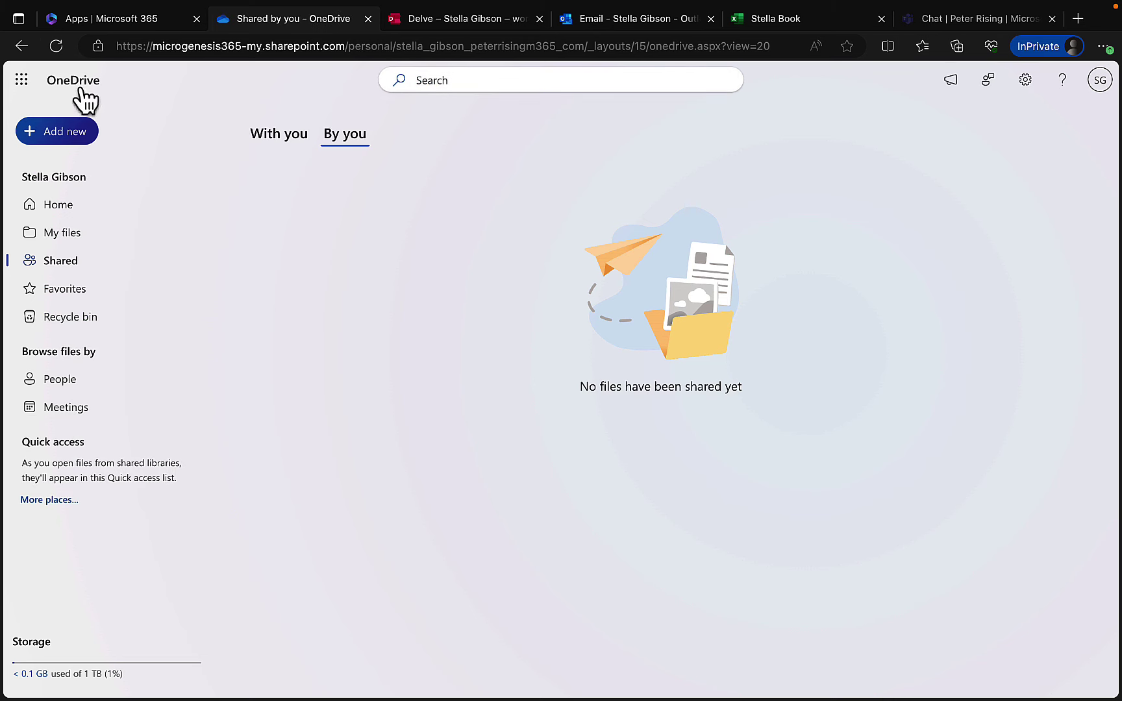
{"action": "left_click", "coordinate": [57, 49]}
- Dismiss the "All your work in one place" banner on the OneDrive home page and show the signed-in account's details
{"action": "left_click", "coordinate": [65, 208]}
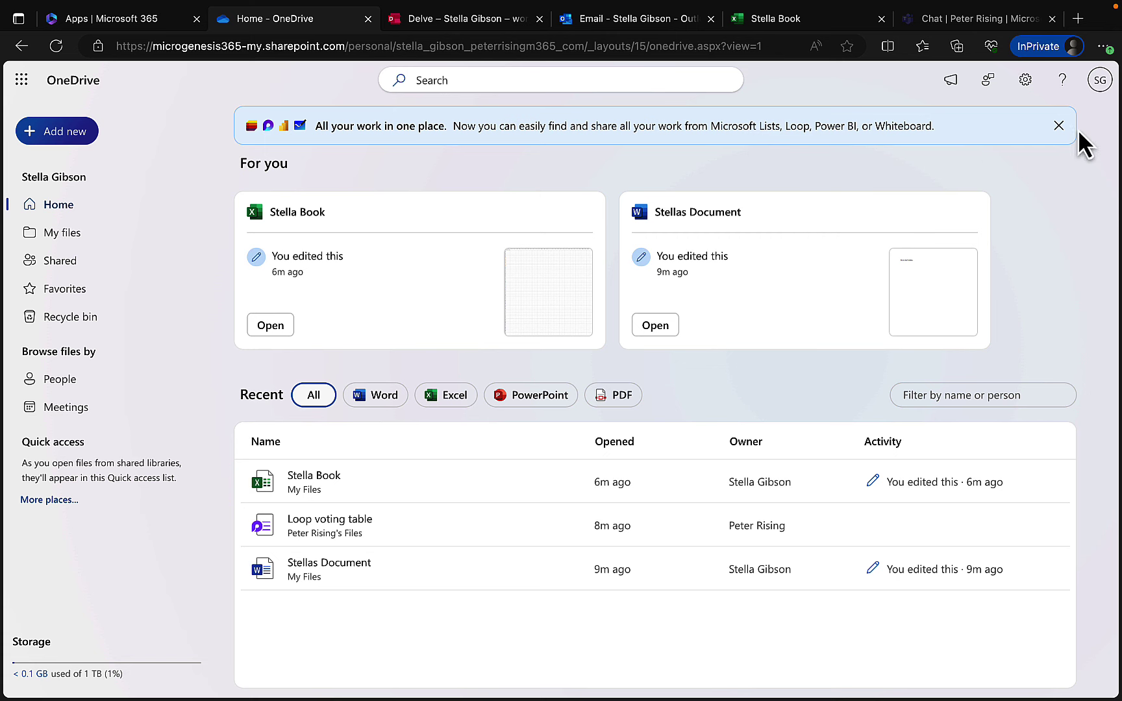
{"action": "left_click", "coordinate": [1058, 126]}
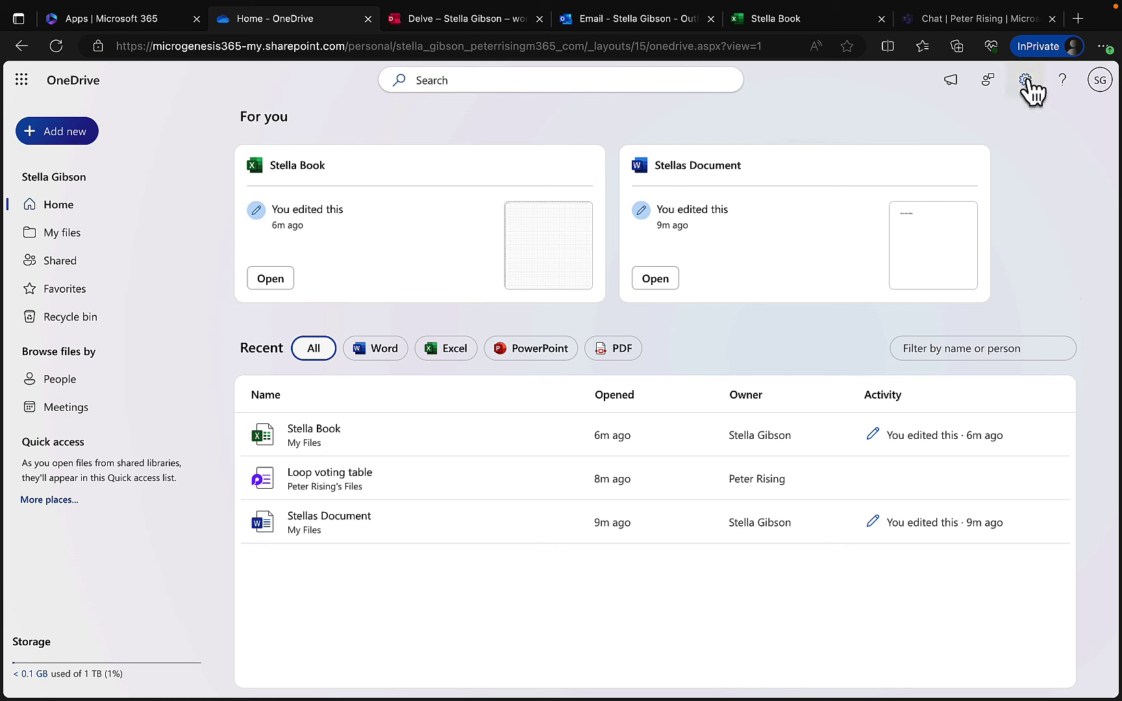
{"action": "left_click", "coordinate": [1099, 81]}
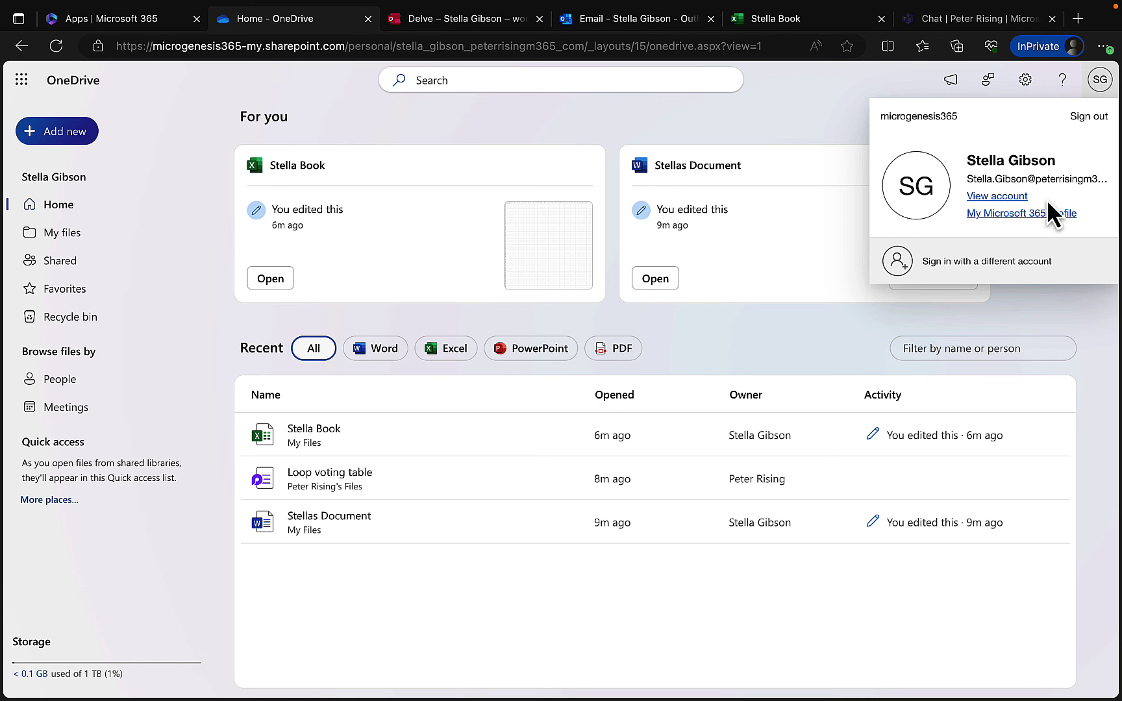
- Open the account page from OneDrive, and review the editable profile sections in Delve
{"action": "left_click", "coordinate": [996, 197]}
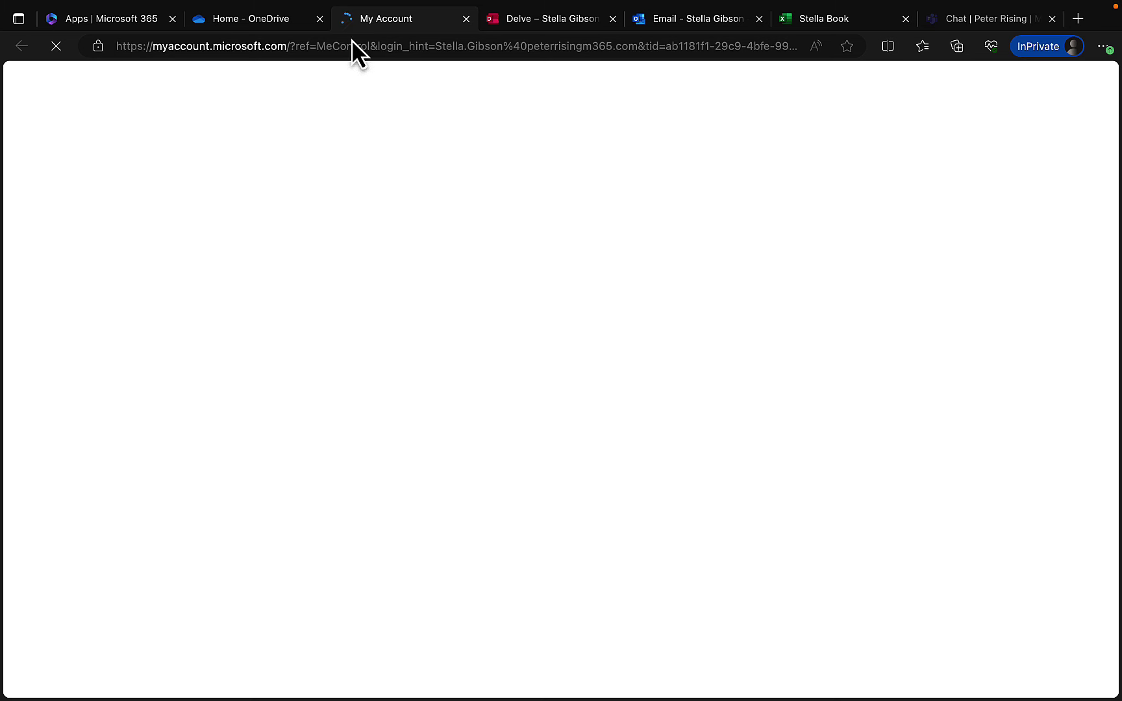
{"action": "left_click", "coordinate": [472, 16]}
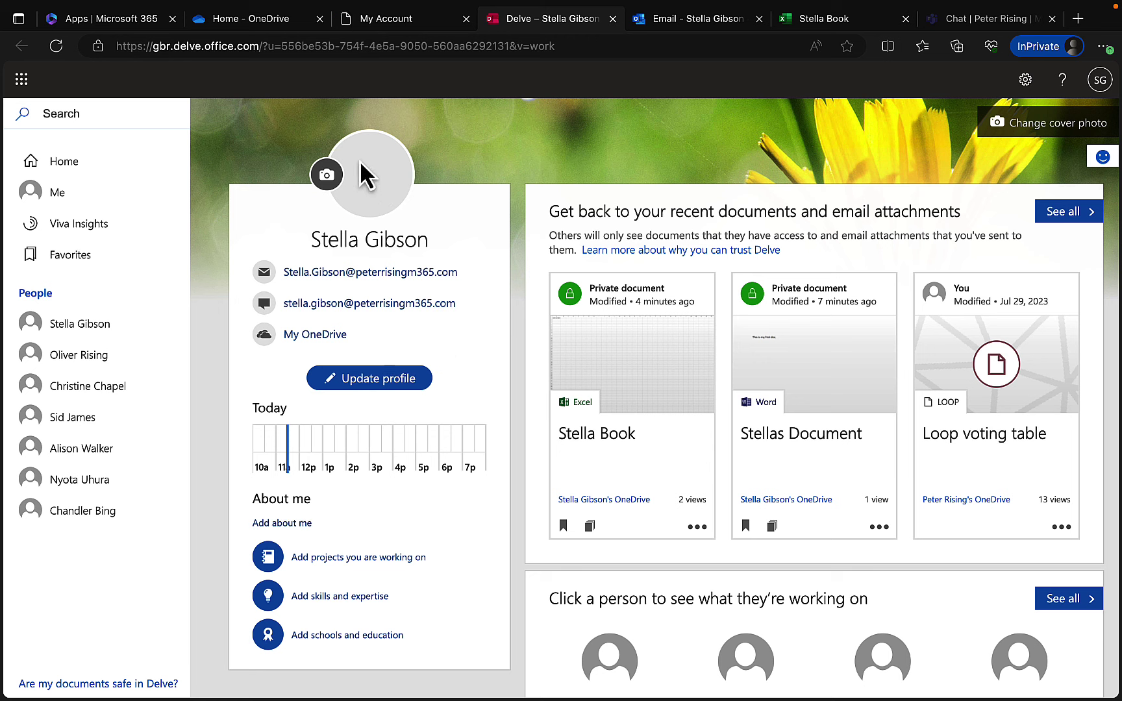
{"action": "left_click", "coordinate": [367, 381]}
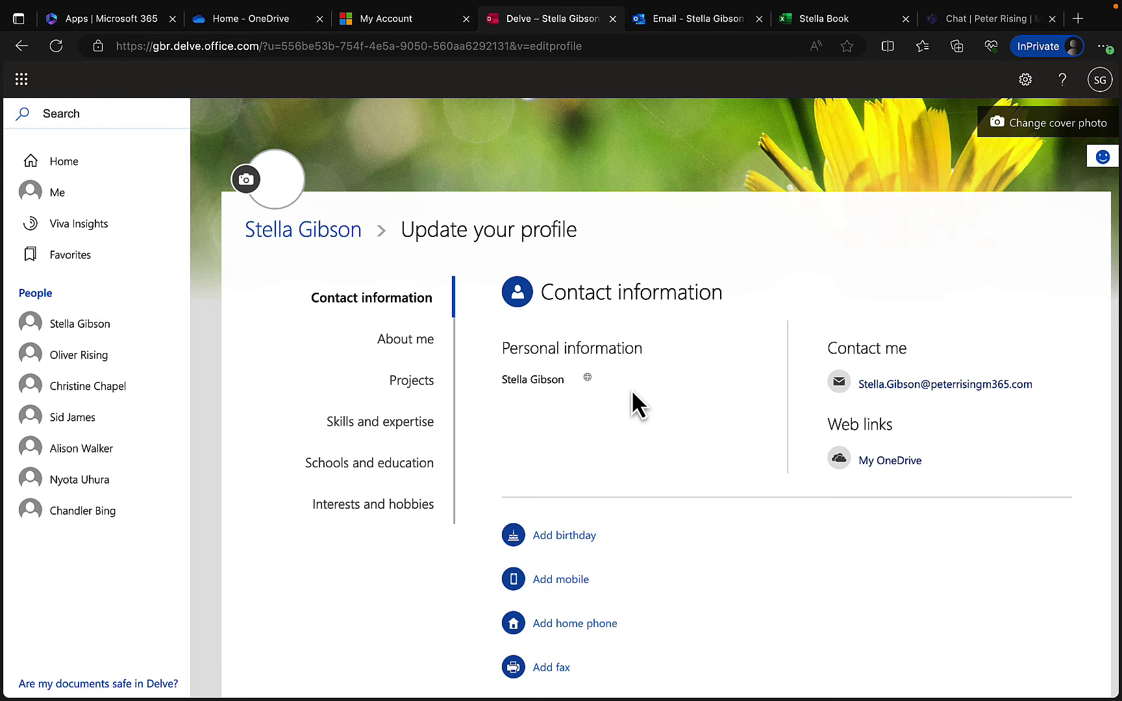
{"action": "scroll", "coordinate": [633, 394], "scroll_direction": "down", "scroll_amount": 3}
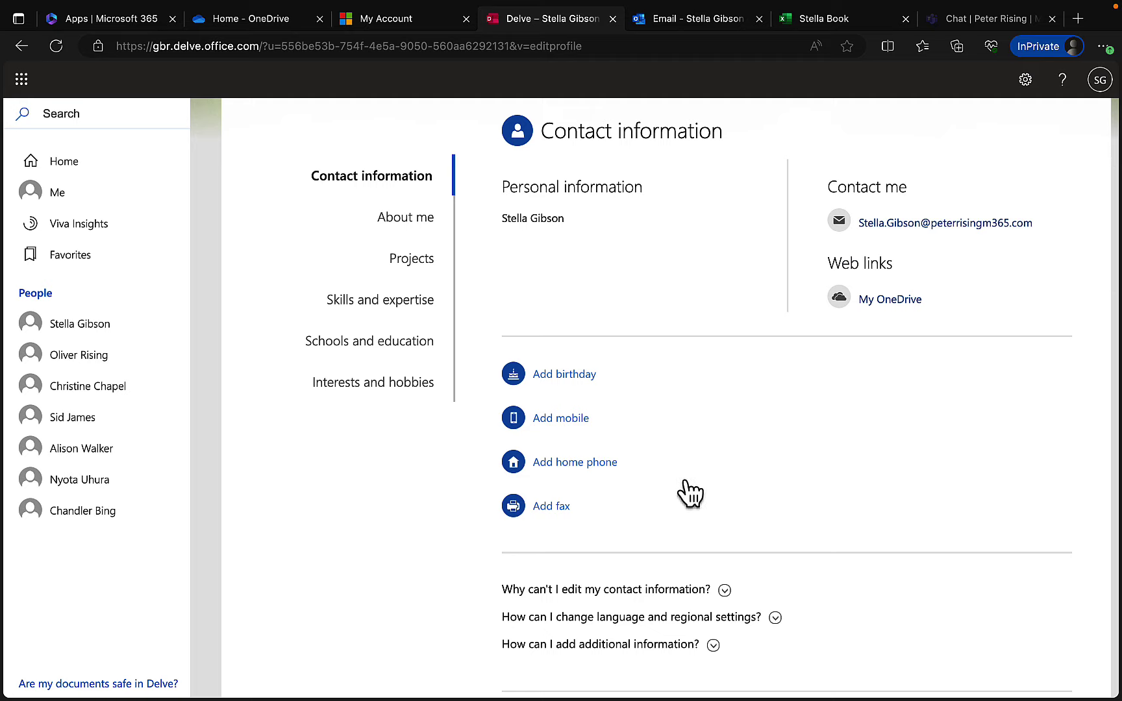
{"action": "scroll", "coordinate": [688, 492], "scroll_direction": "down", "scroll_amount": 5}
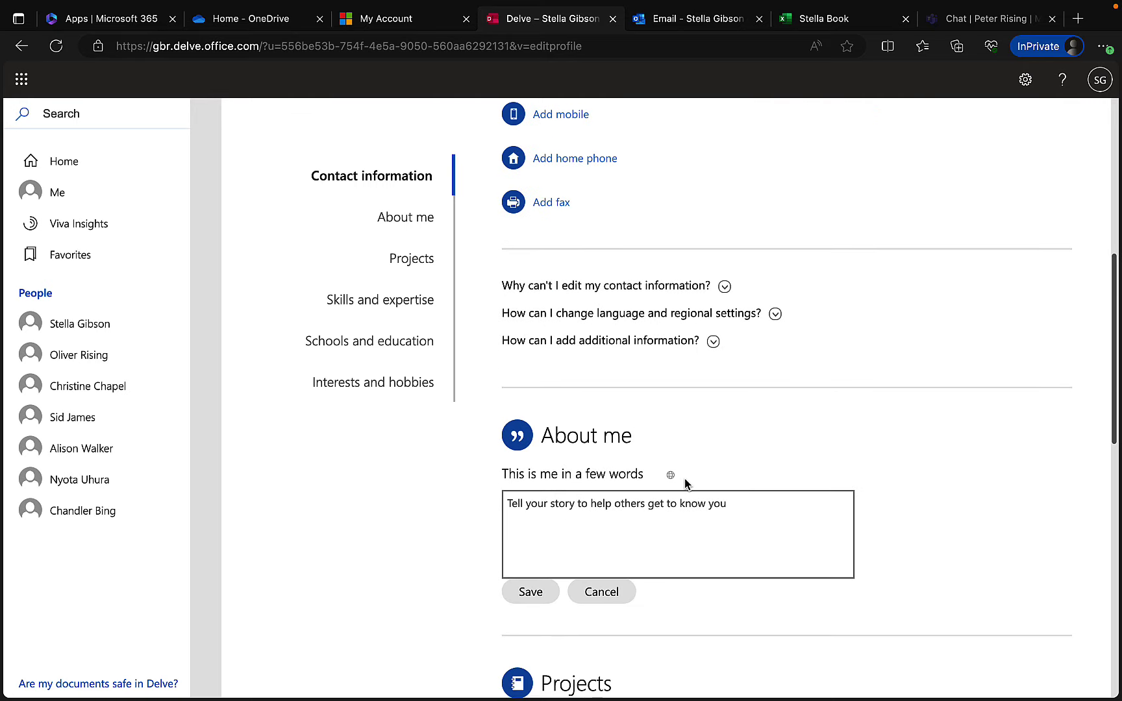
{"action": "scroll", "coordinate": [685, 484], "scroll_direction": "down", "scroll_amount": 2}
{"action": "scroll", "coordinate": [684, 481], "scroll_direction": "up", "scroll_amount": 10}
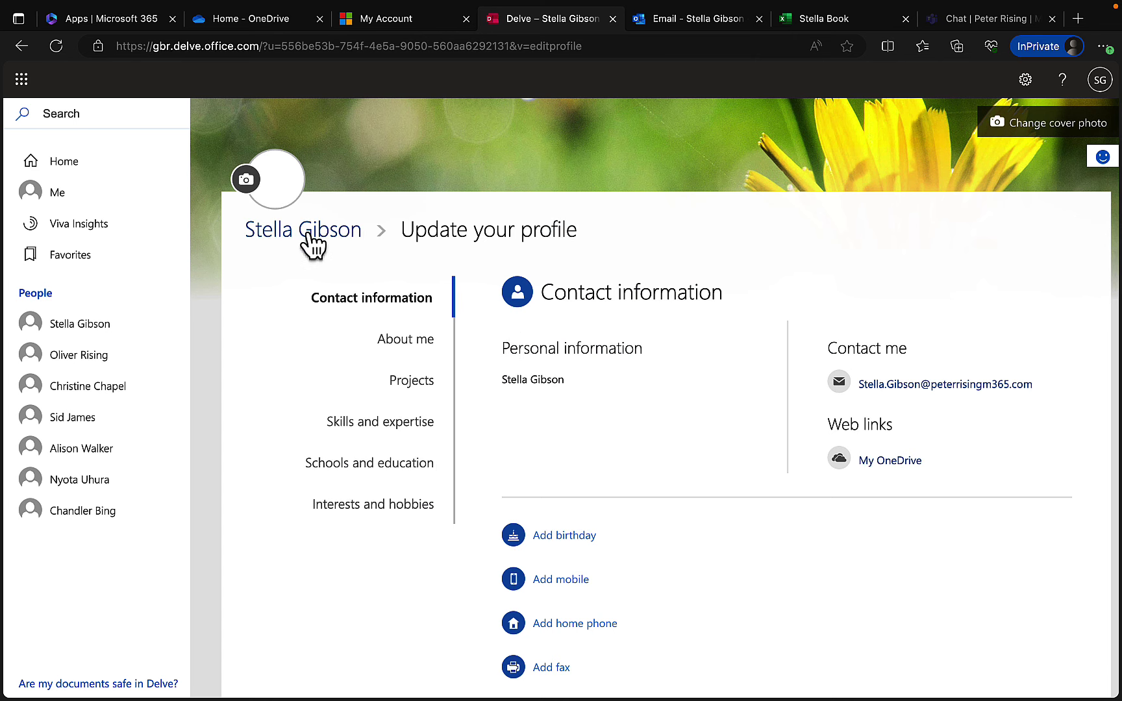
- Look at the popular documents on the Delve home page and return to the account's profile overview
{"action": "left_click", "coordinate": [65, 165]}
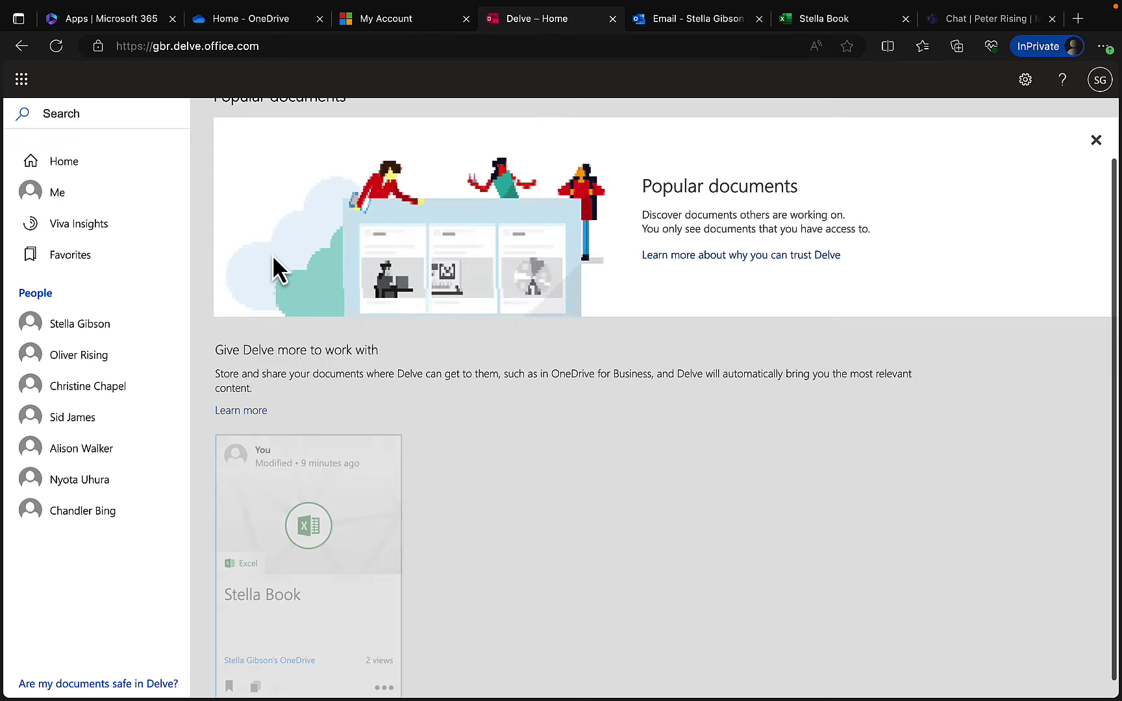
{"action": "left_click", "coordinate": [20, 50]}
{"action": "left_click", "coordinate": [20, 48]}
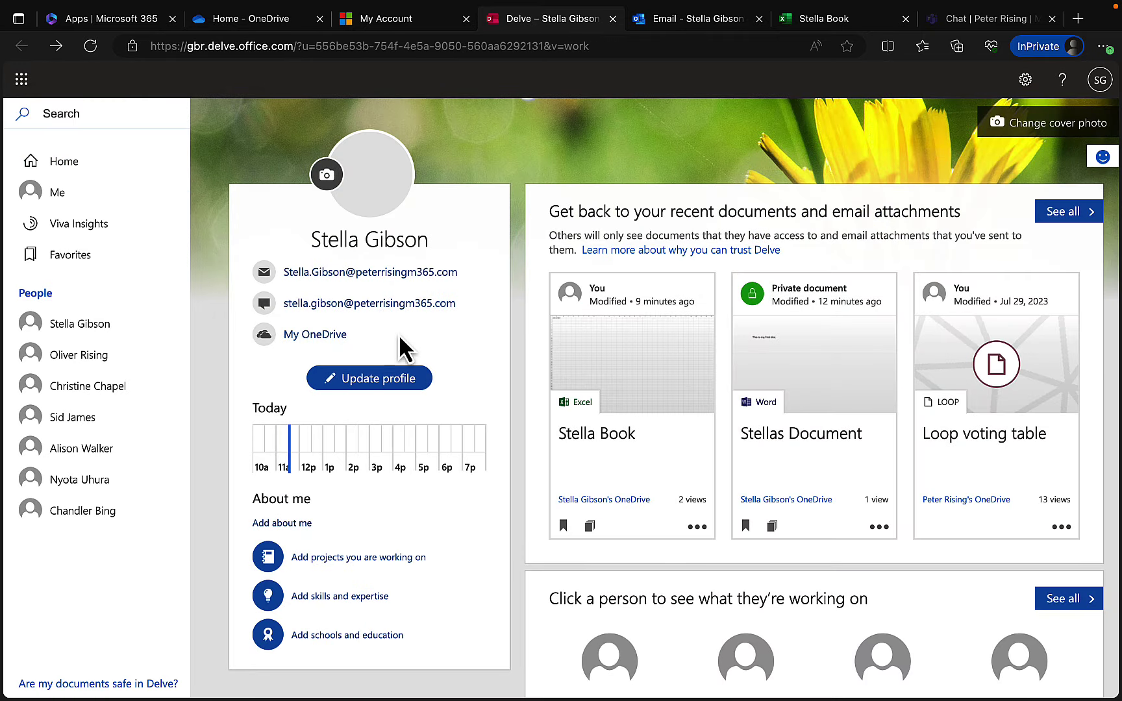
{"action": "key", "text": "alt+Right"}
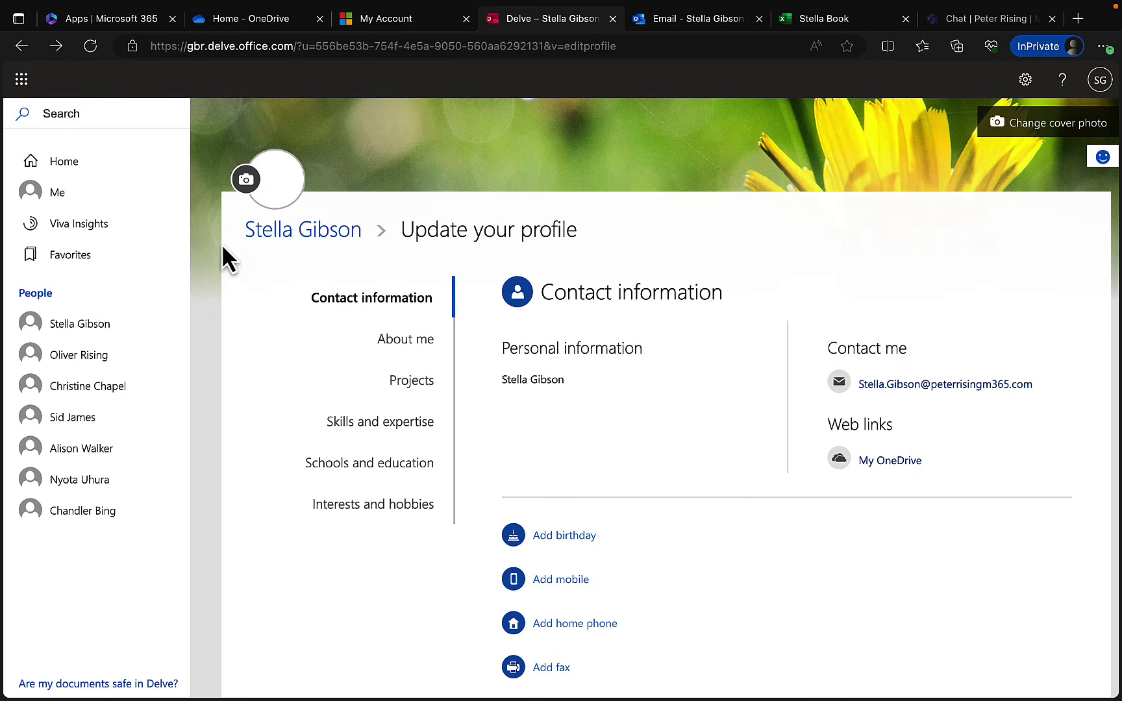
{"action": "left_click", "coordinate": [25, 47]}
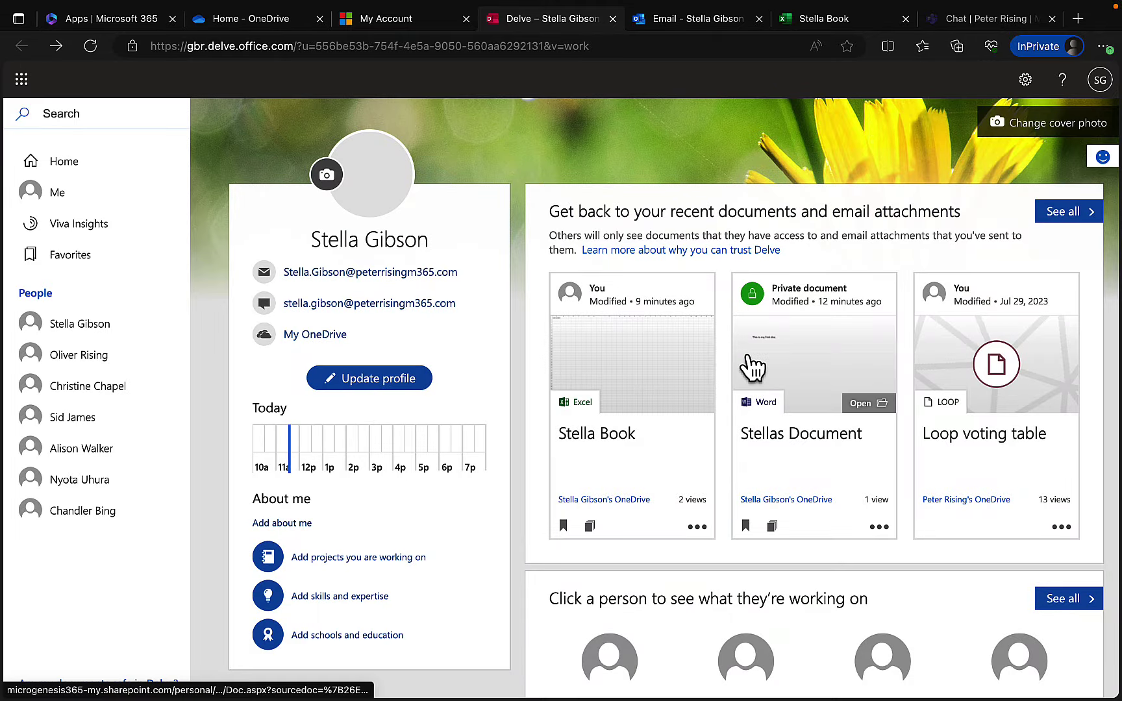
- Review the recent documents, the people and the discoverable documents on the Delve profile page
{"action": "scroll", "coordinate": [750, 361], "scroll_direction": "down", "scroll_amount": 1}
{"action": "scroll", "coordinate": [889, 300], "scroll_direction": "down", "scroll_amount": 3}
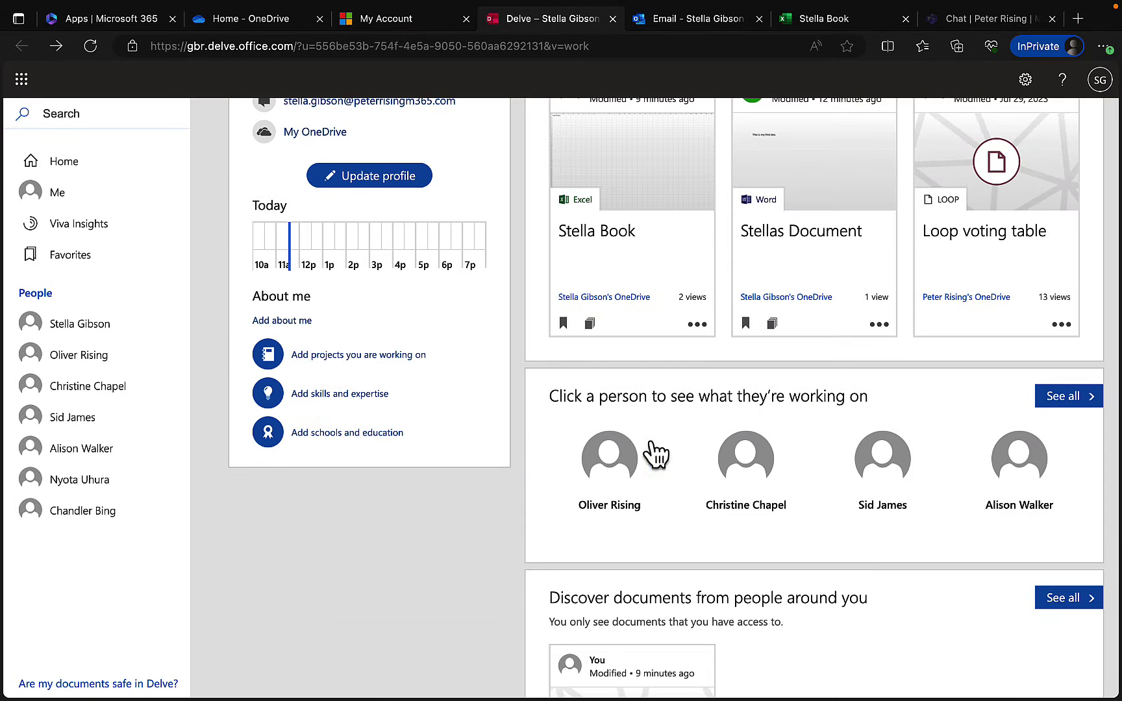
{"action": "scroll", "coordinate": [949, 413], "scroll_direction": "down", "scroll_amount": 4}
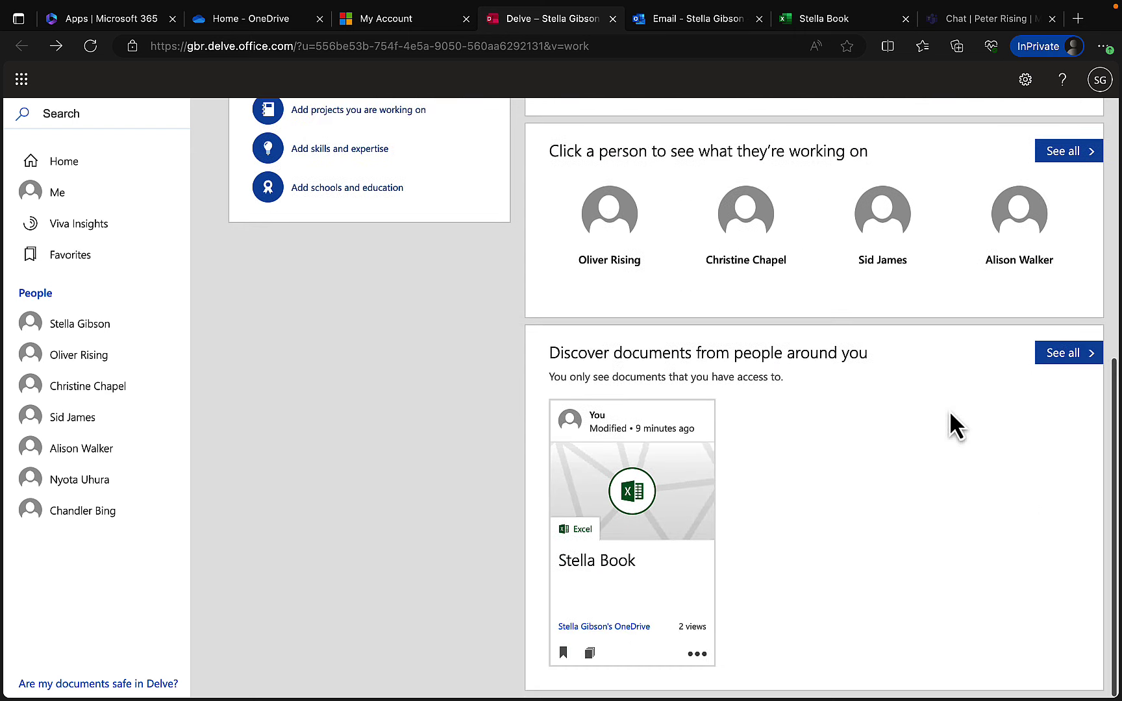
{"action": "scroll", "coordinate": [949, 411], "scroll_direction": "up", "scroll_amount": 6}
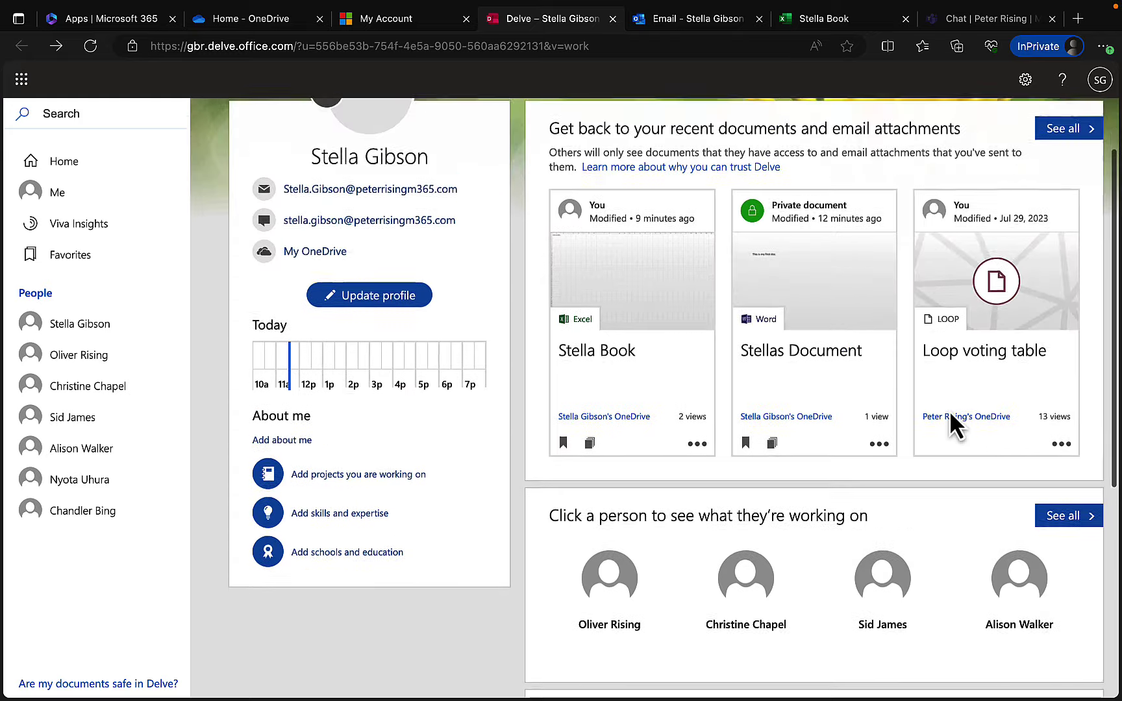
{"action": "scroll", "coordinate": [949, 410], "scroll_direction": "up", "scroll_amount": 2}
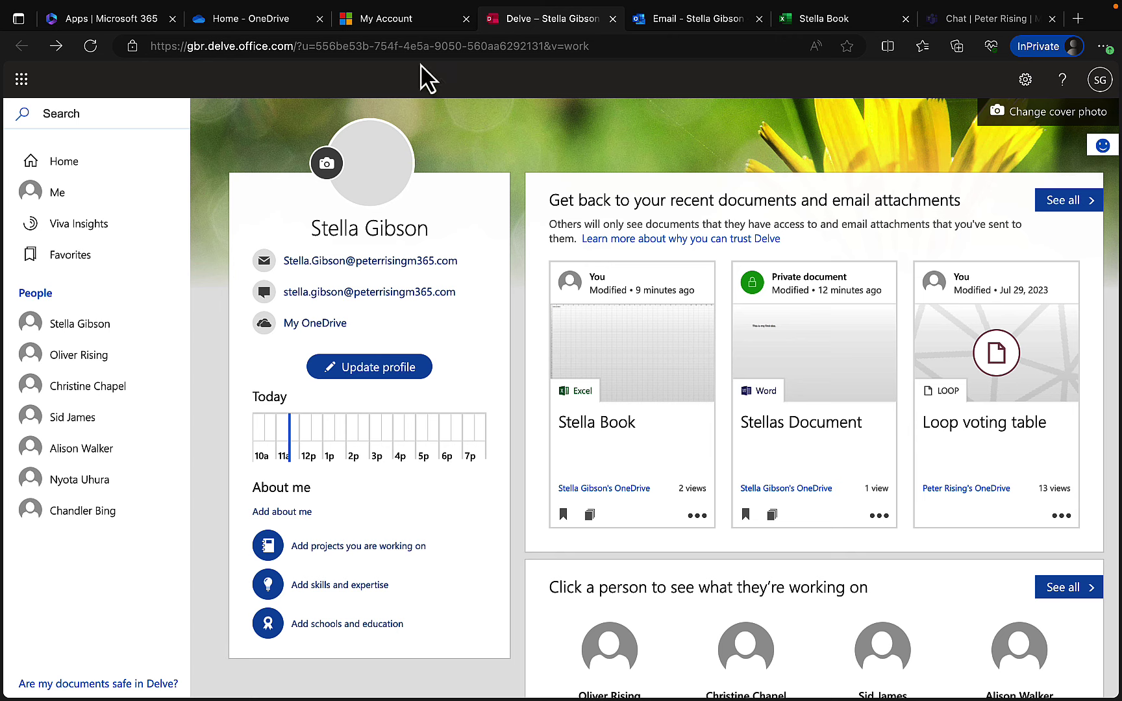
- Switch to My Account, dismiss the feedback request and review the overview tiles from Security info to Subscriptions
{"action": "left_click", "coordinate": [390, 20]}
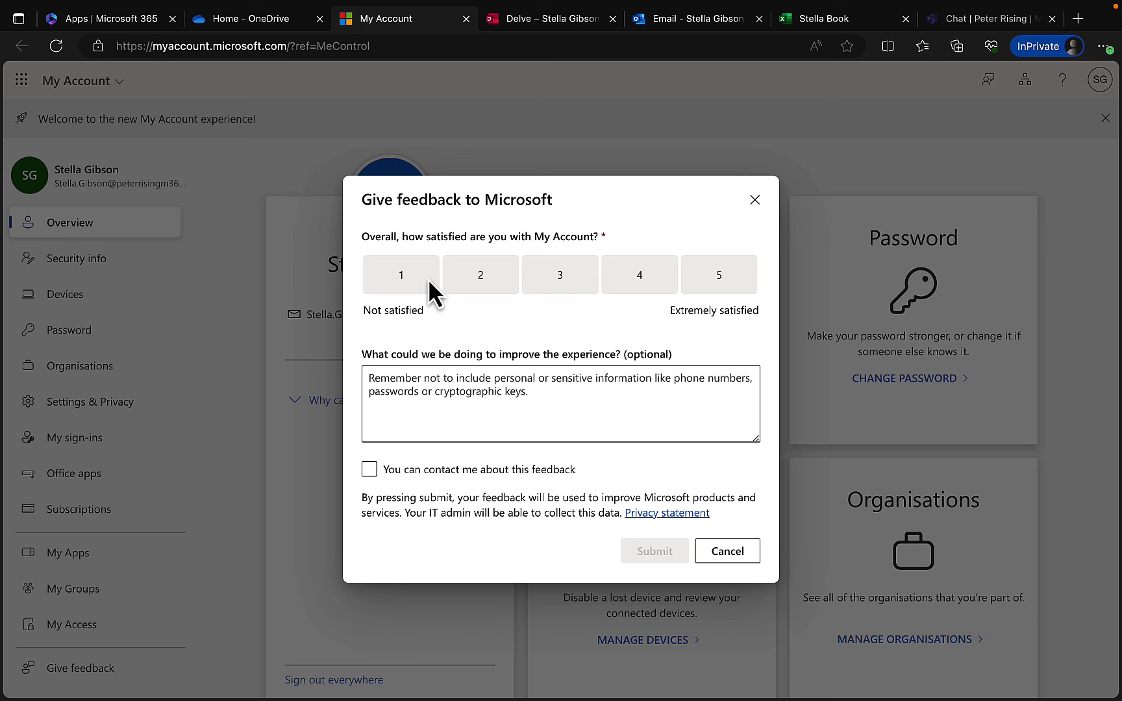
{"action": "left_click", "coordinate": [754, 200]}
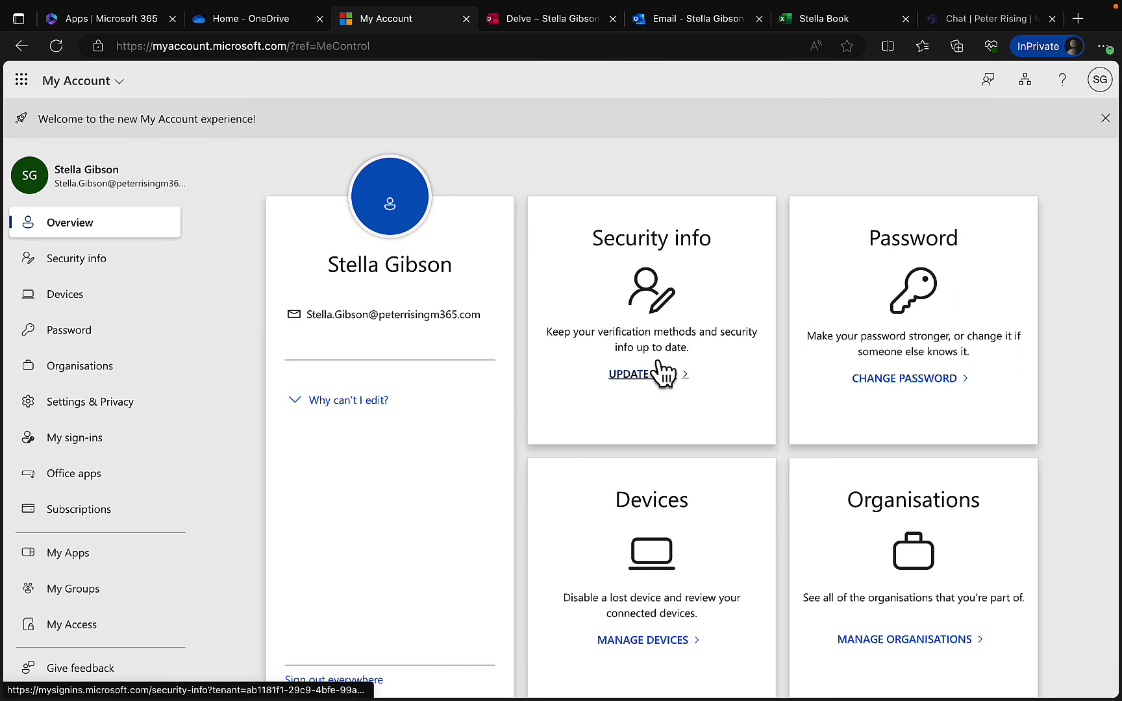
{"action": "scroll", "coordinate": [677, 338], "scroll_direction": "down", "scroll_amount": 1}
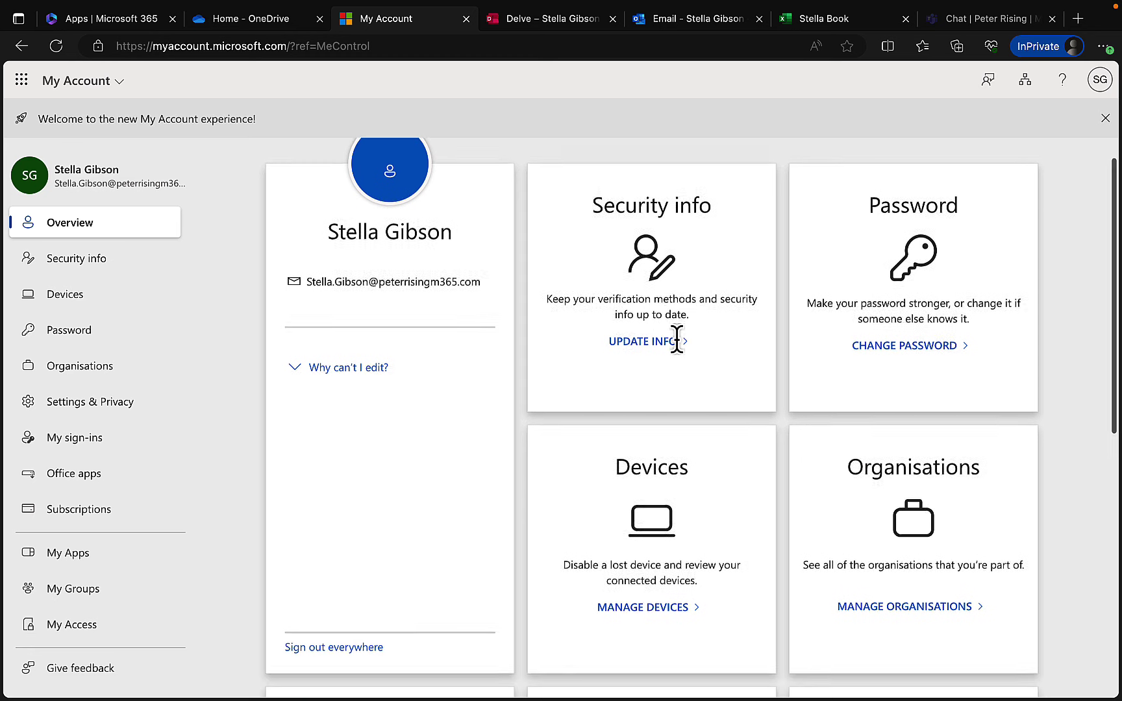
{"action": "scroll", "coordinate": [677, 338], "scroll_direction": "up", "scroll_amount": 1}
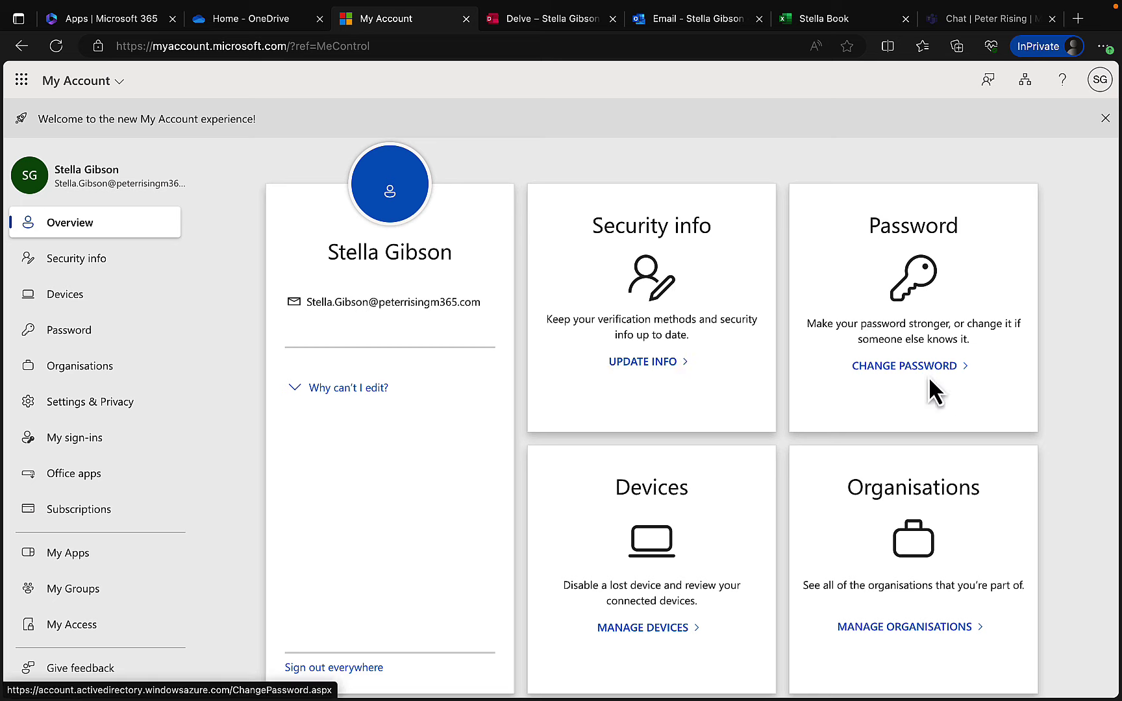
{"action": "scroll", "coordinate": [909, 380], "scroll_direction": "down", "scroll_amount": 2}
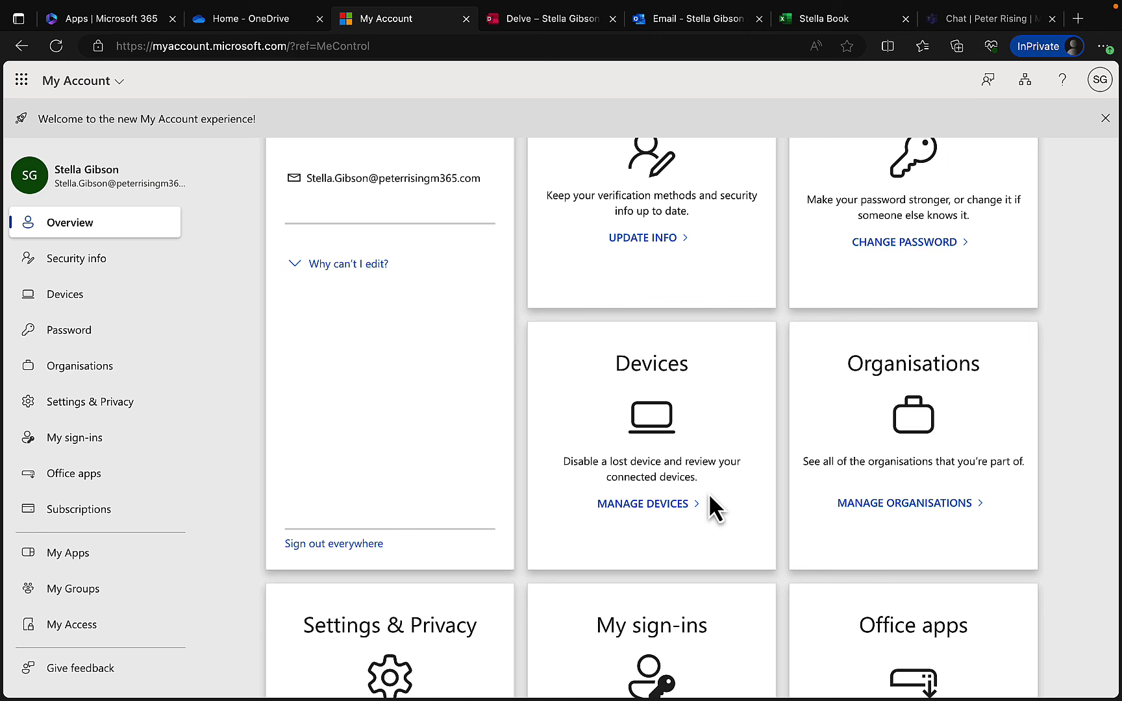
{"action": "scroll", "coordinate": [708, 493], "scroll_direction": "down", "scroll_amount": 1}
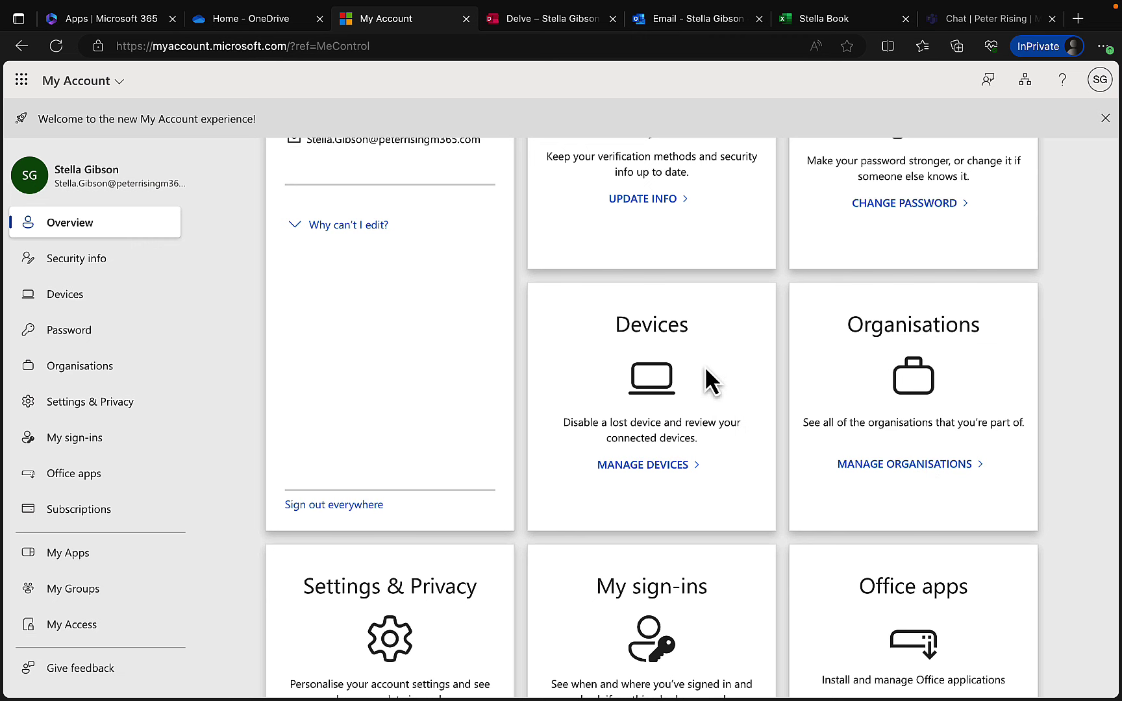
{"action": "scroll", "coordinate": [902, 468], "scroll_direction": "down", "scroll_amount": 3}
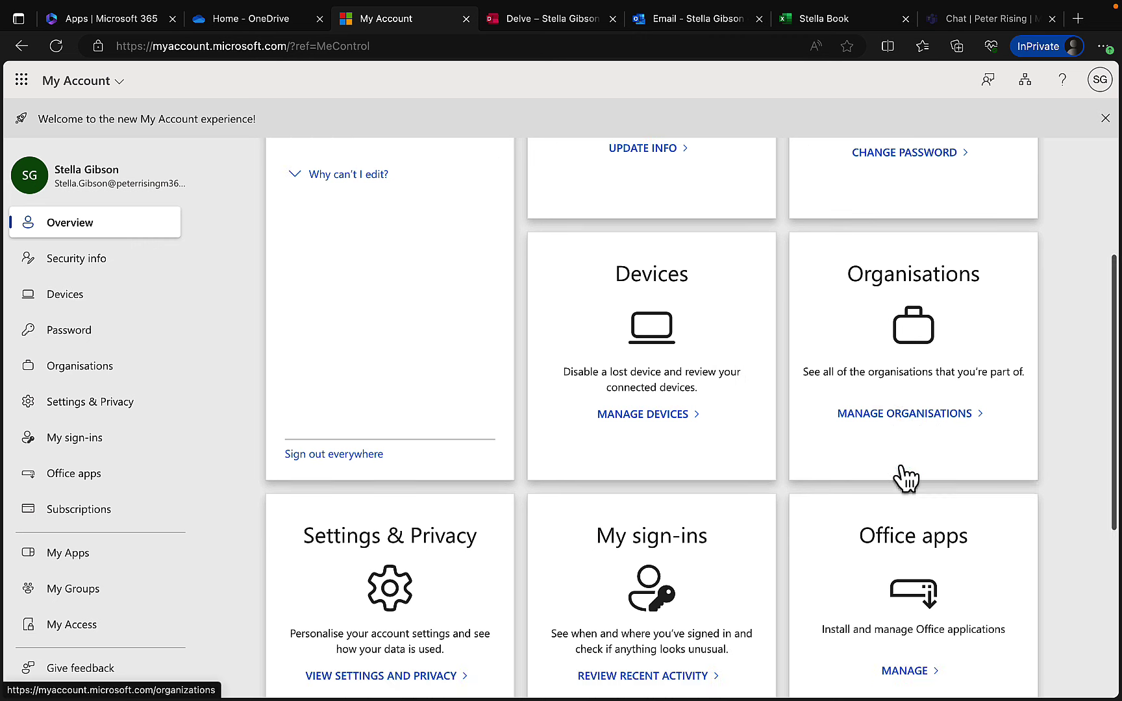
{"action": "scroll", "coordinate": [901, 468], "scroll_direction": "down", "scroll_amount": 3}
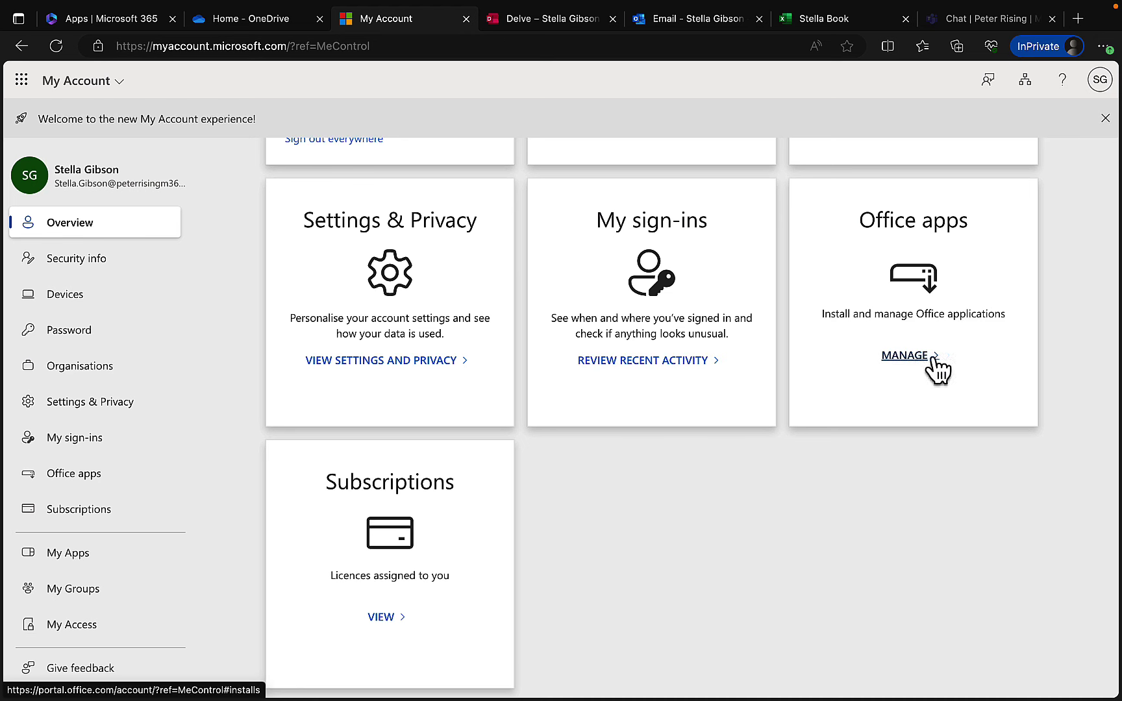
{"action": "scroll", "coordinate": [965, 374], "scroll_direction": "down", "scroll_amount": 1}
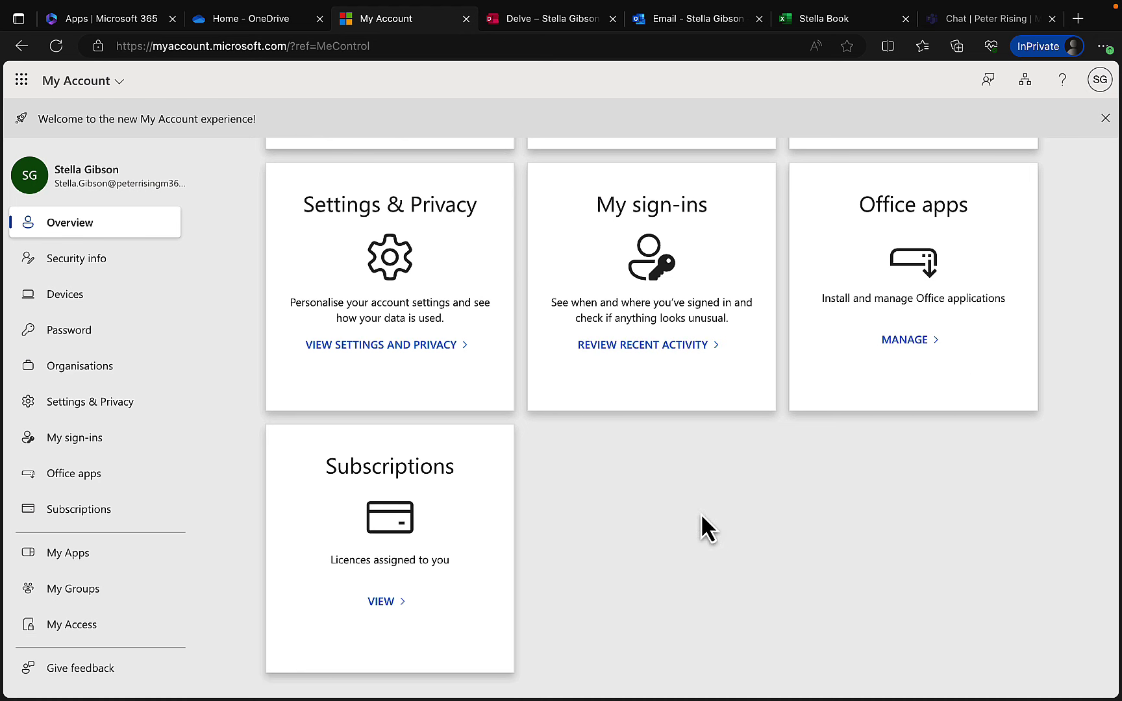
- View the licences assigned to the account under Subscriptions and return to the account overview
{"action": "left_click", "coordinate": [383, 603]}
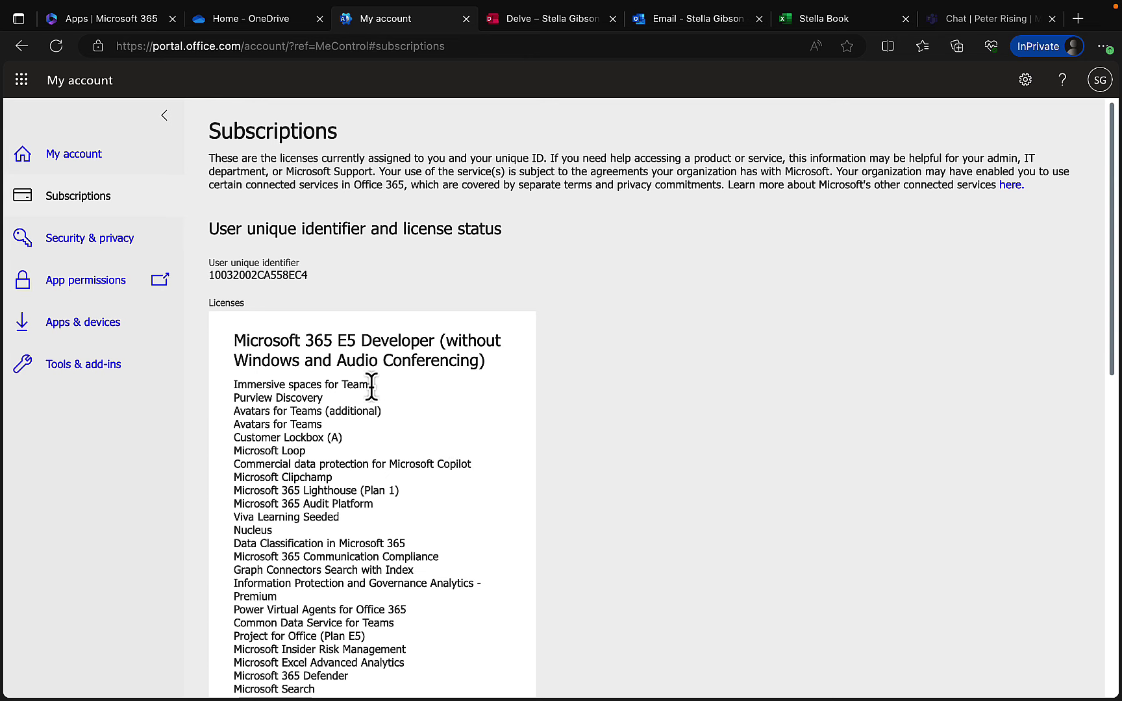
{"action": "scroll", "coordinate": [371, 388], "scroll_direction": "down", "scroll_amount": 1}
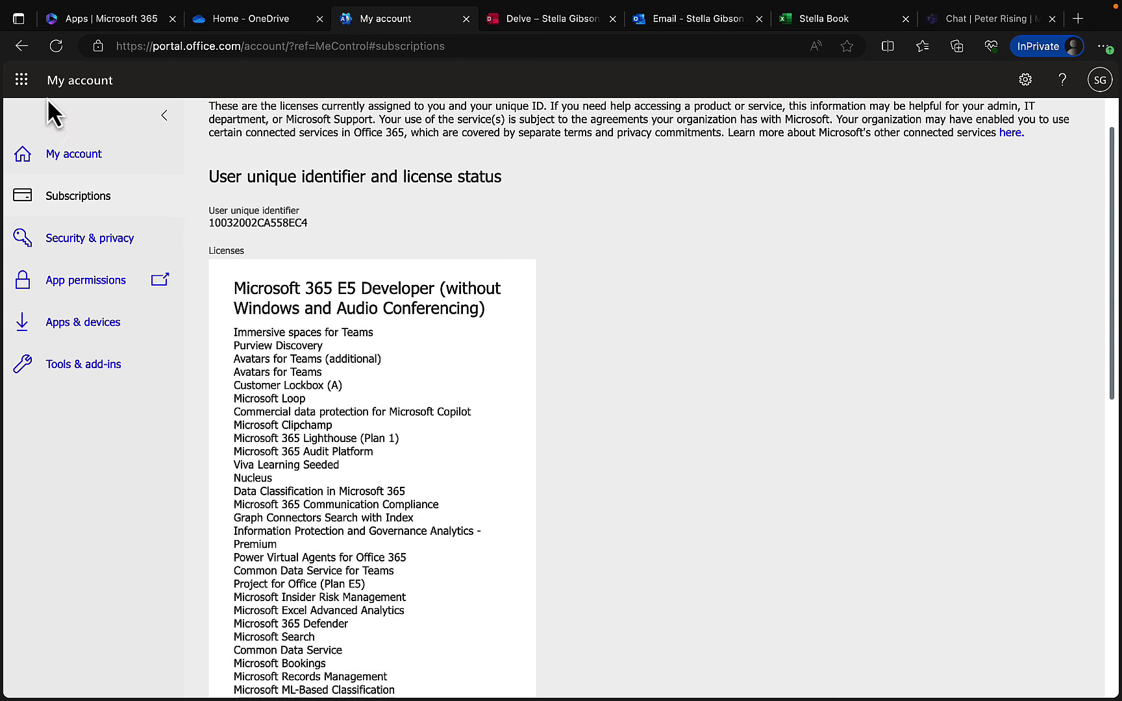
{"action": "left_click", "coordinate": [22, 46]}
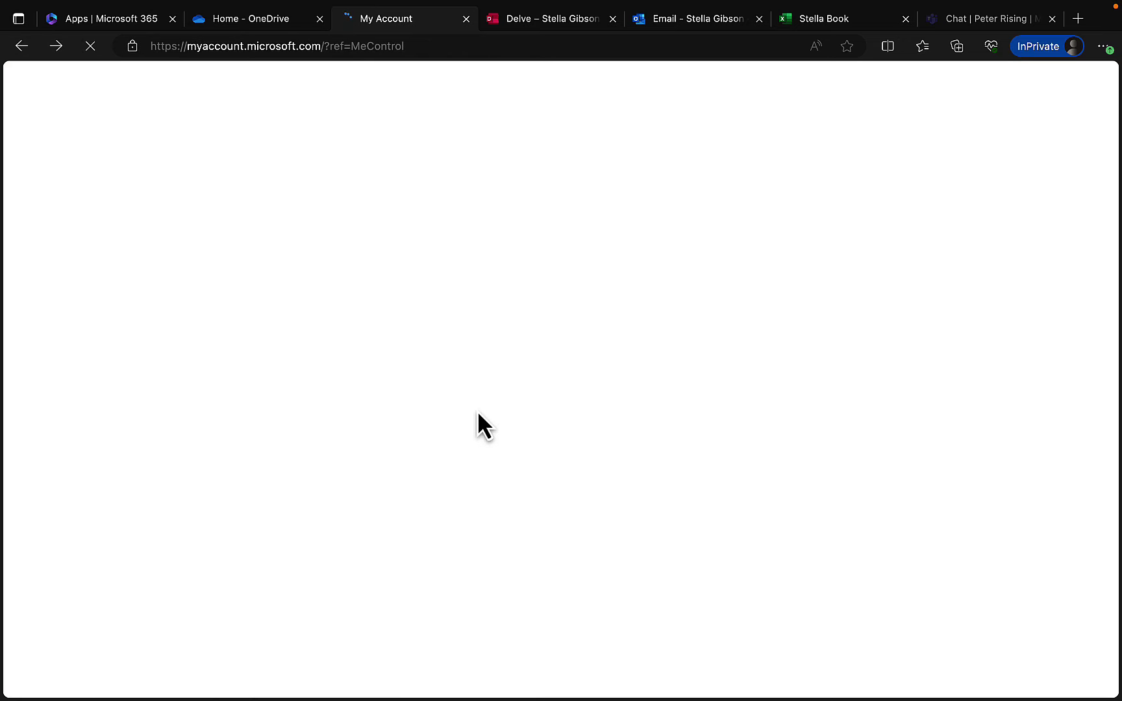
- Switch back to OneDrive and check the contents of the Recycle bin
{"action": "left_click", "coordinate": [260, 20]}
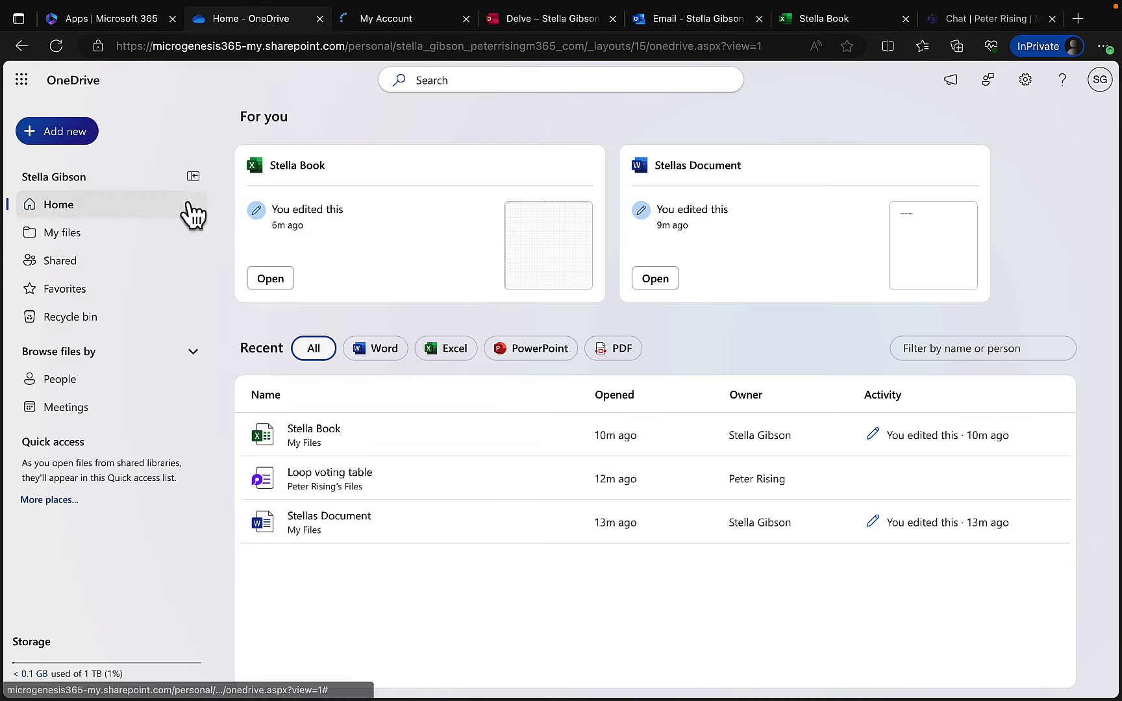
{"action": "left_click", "coordinate": [76, 316]}
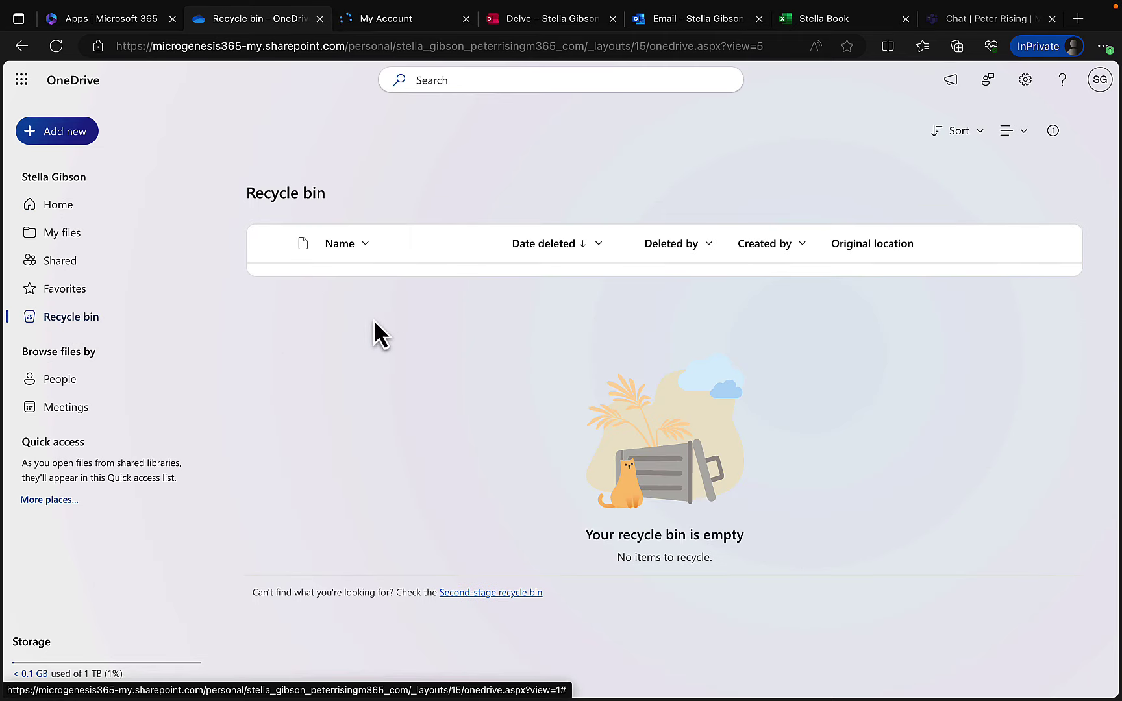
- Delete the Word document from My files after viewing its Automate options, and show it in the Recycle bin
{"action": "left_click", "coordinate": [63, 235]}
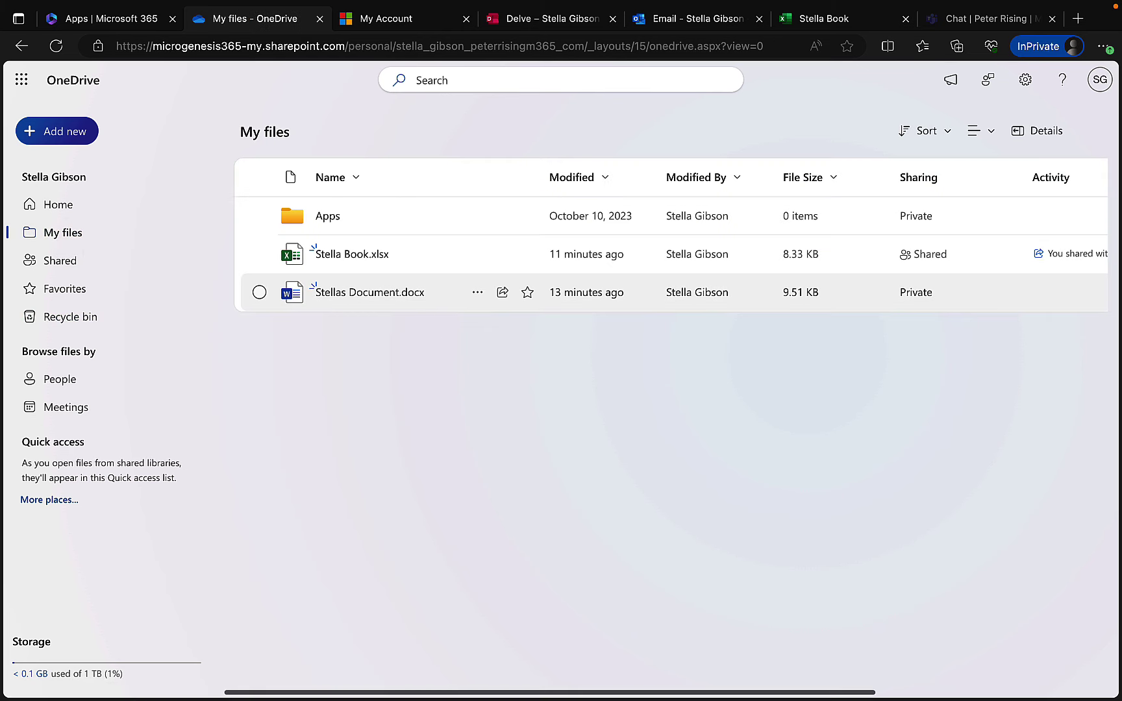
{"action": "left_click", "coordinate": [478, 293]}
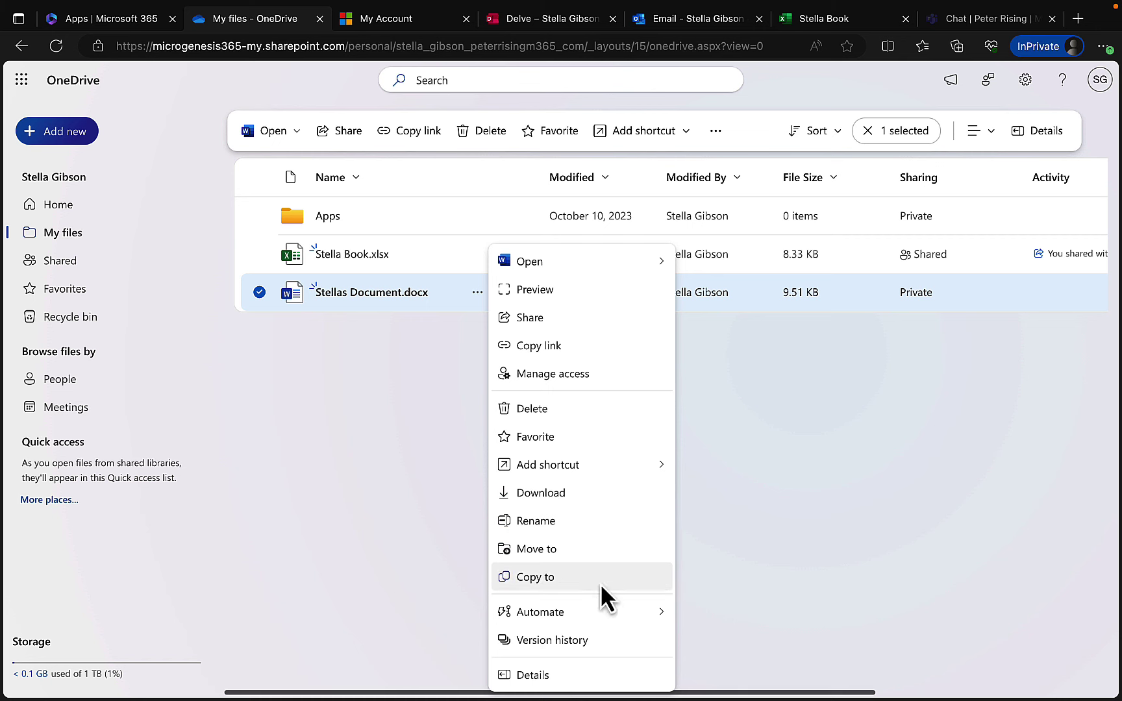
{"action": "mouse_move", "coordinate": [613, 620]}
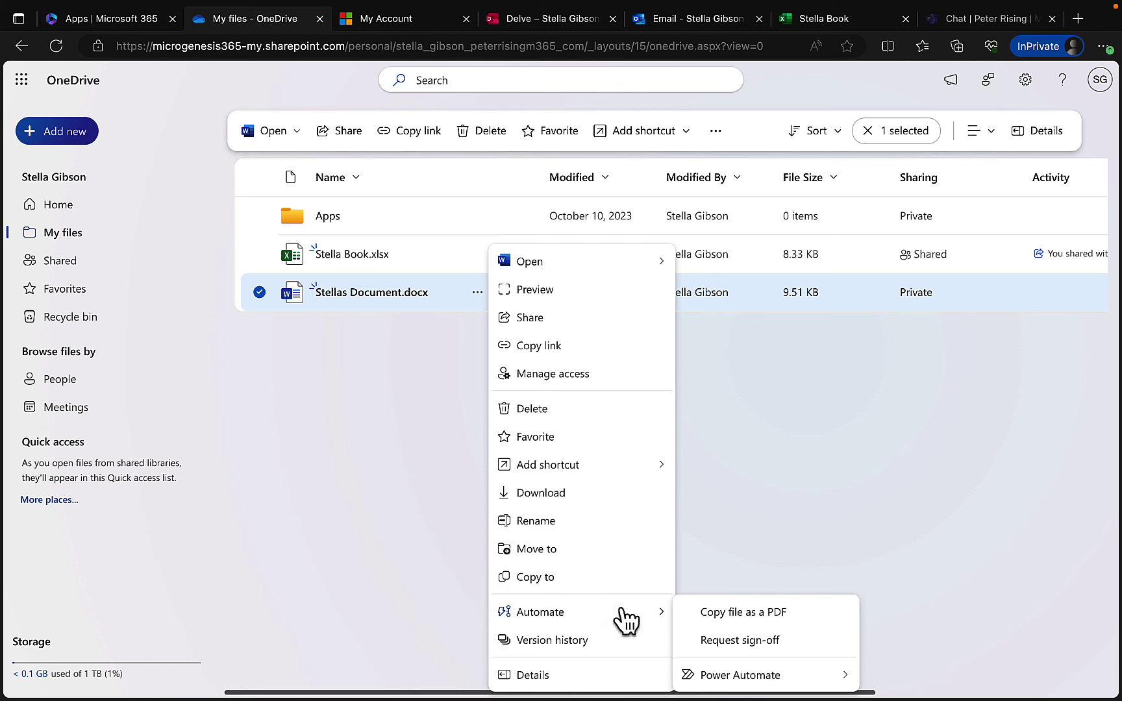
{"action": "mouse_move", "coordinate": [753, 678]}
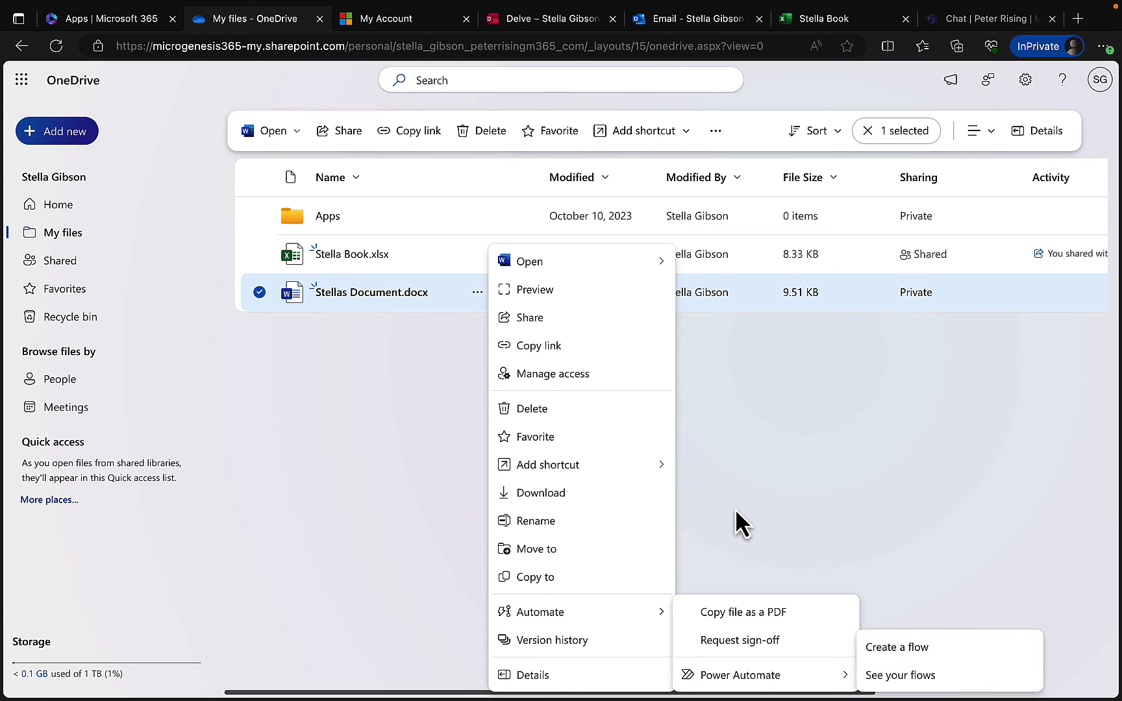
{"action": "left_click", "coordinate": [559, 410]}
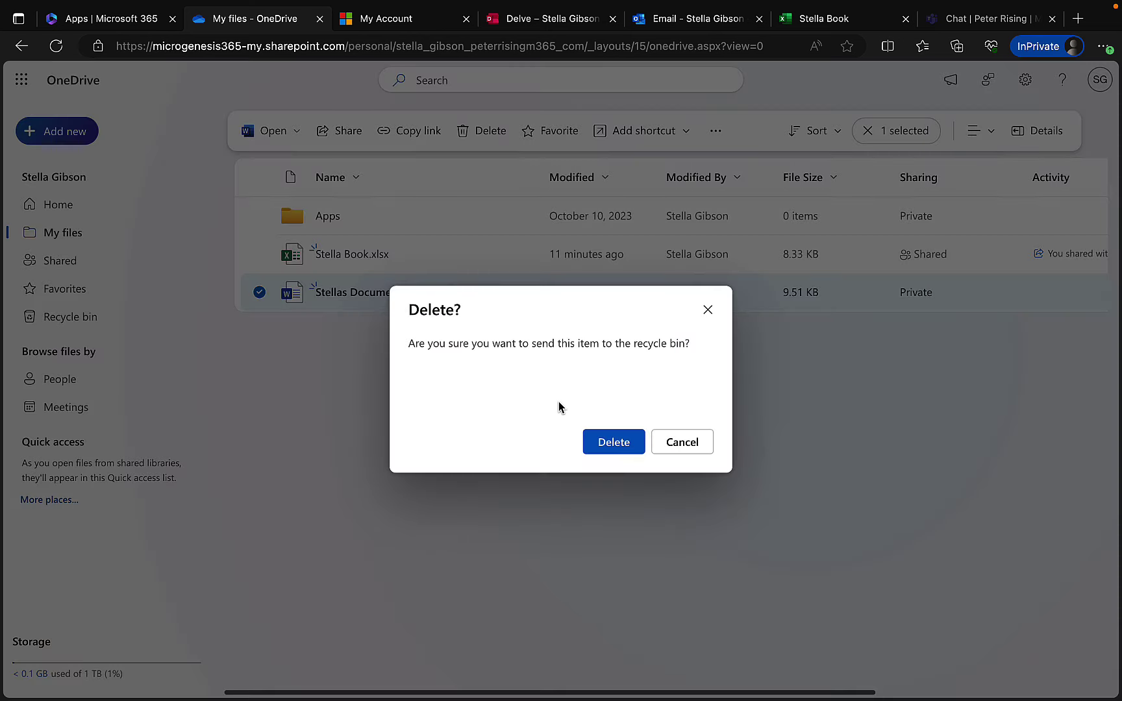
{"action": "left_click", "coordinate": [617, 441]}
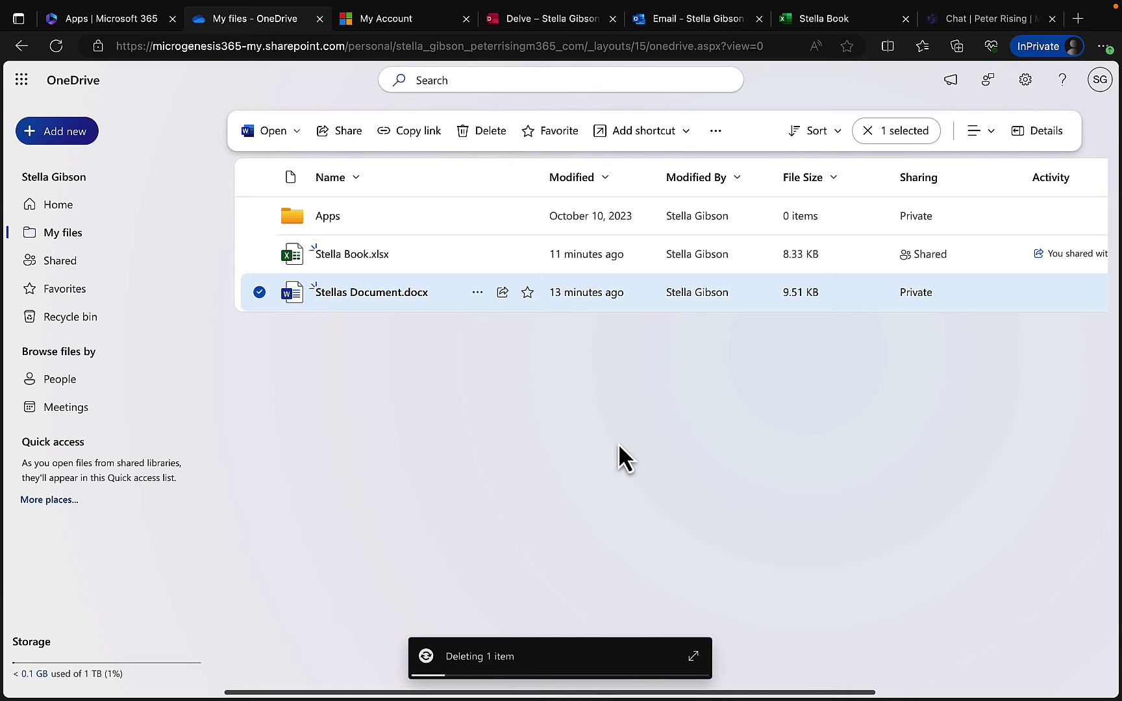
{"action": "left_click", "coordinate": [72, 319]}
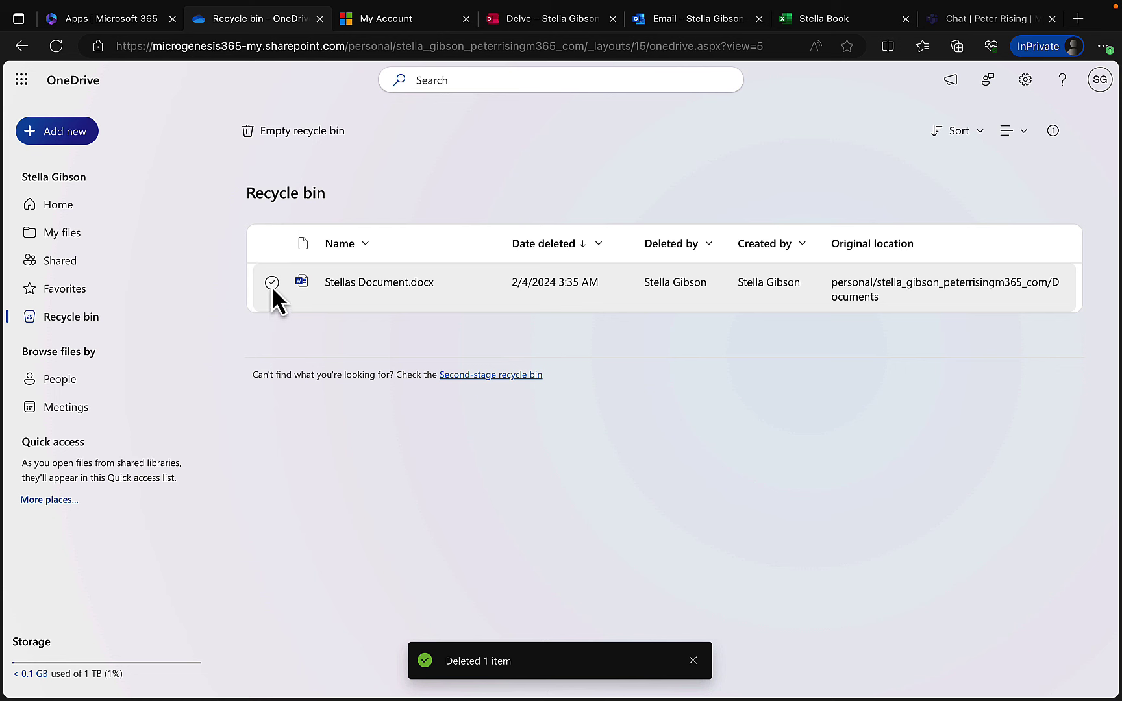
- Delete the Word document from the Recycle bin, and select it in the Second-stage recycle bin
{"action": "left_click", "coordinate": [272, 283]}
{"action": "left_click", "coordinate": [275, 132]}
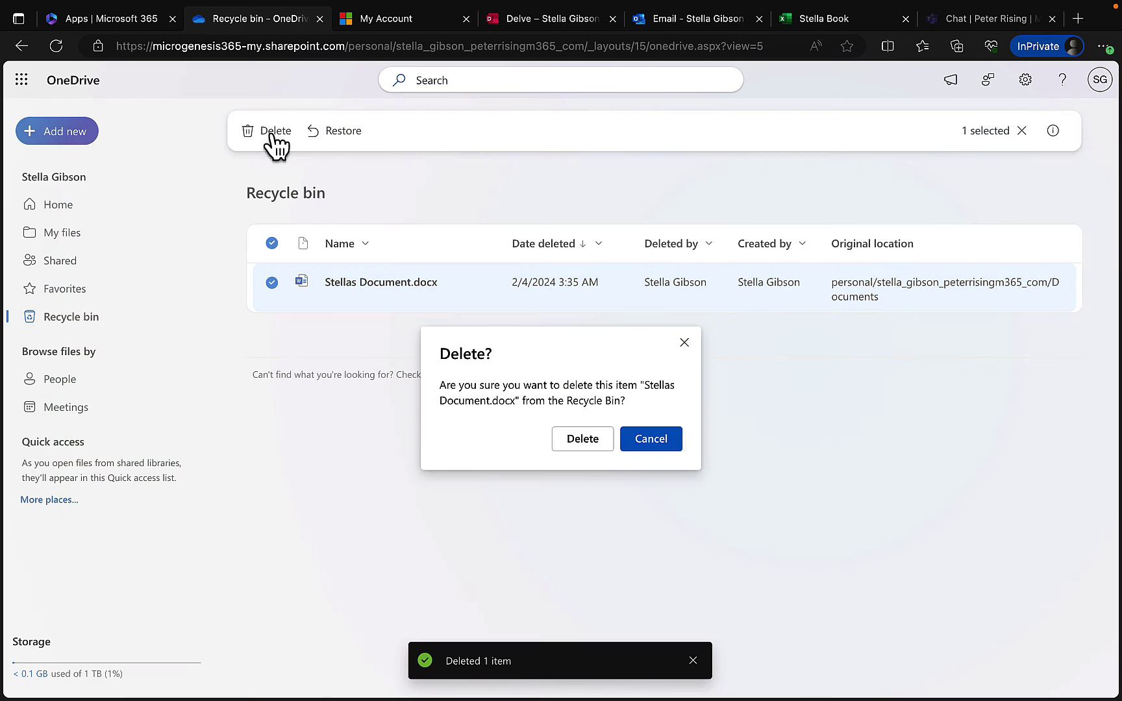
{"action": "left_click", "coordinate": [583, 443]}
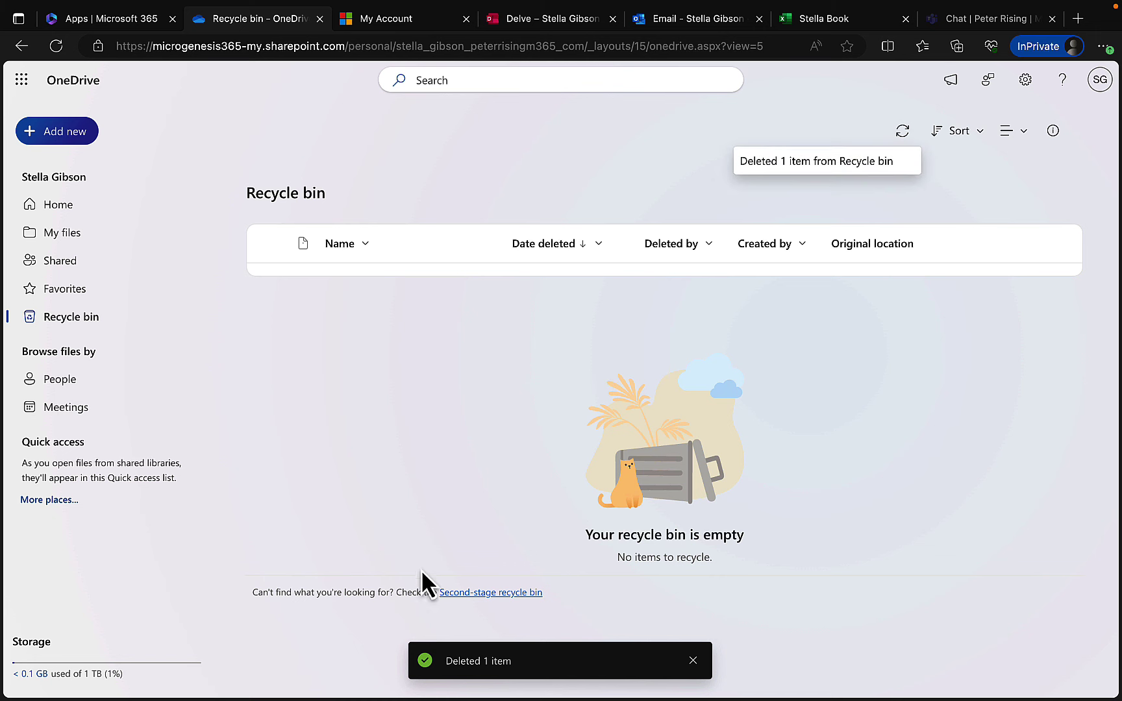
{"action": "left_click", "coordinate": [472, 592]}
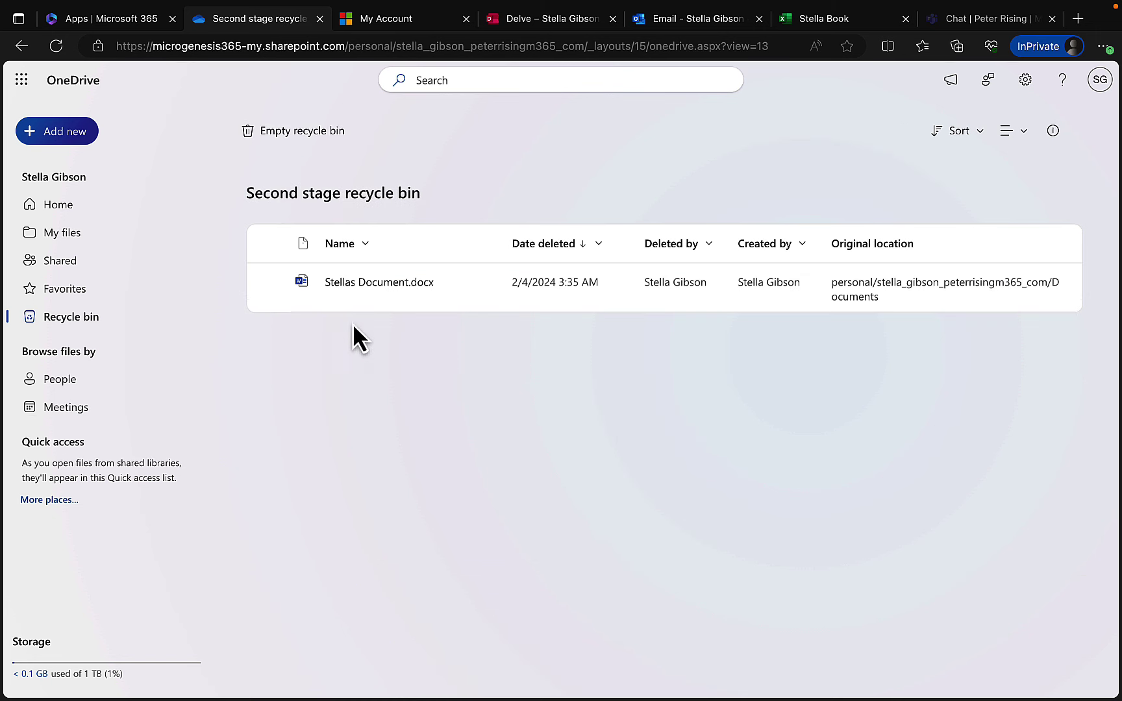
{"action": "left_click", "coordinate": [271, 283]}
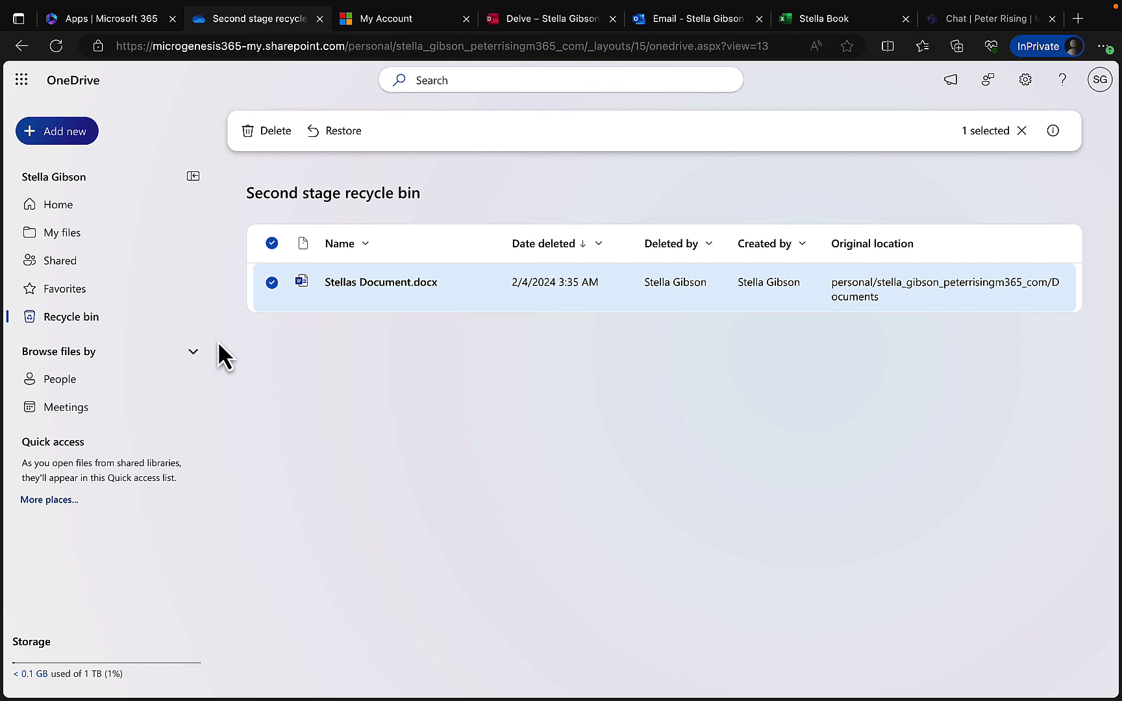
- Browse the OneDrive files by People and by Meetings
{"action": "left_click", "coordinate": [59, 379]}
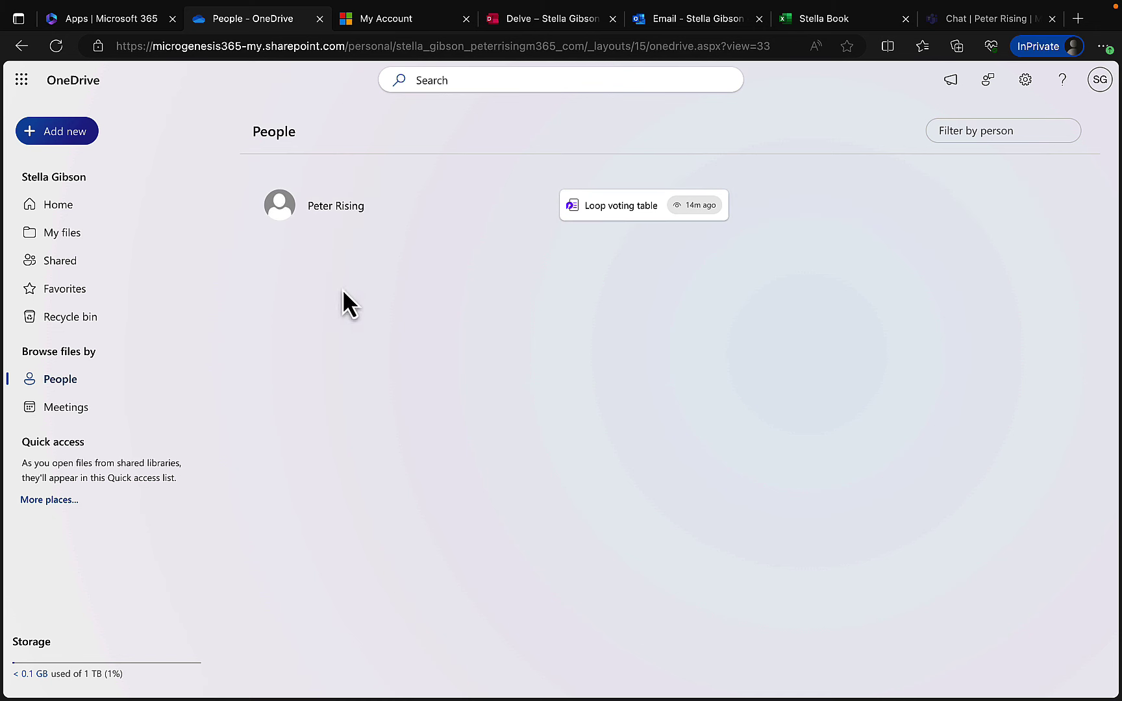
{"action": "left_click", "coordinate": [80, 409]}
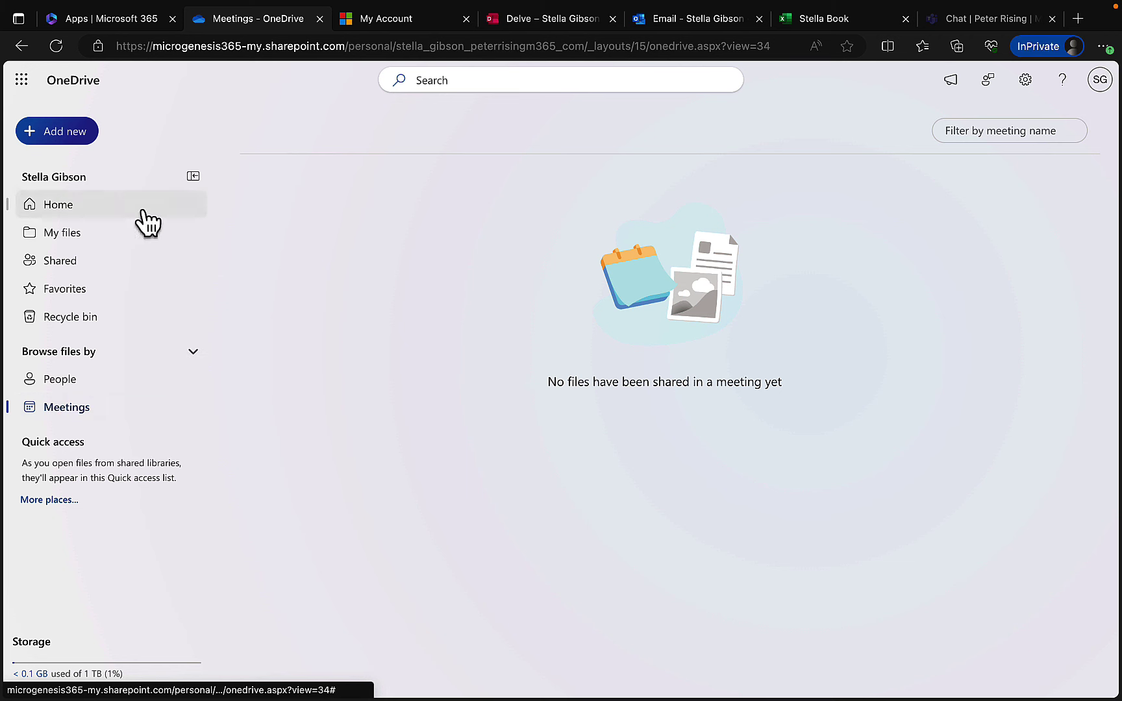
- Explore all Microsoft 365 apps from OneDrive and review the Productivity category from Forms to Power Pages
{"action": "left_click", "coordinate": [22, 81]}
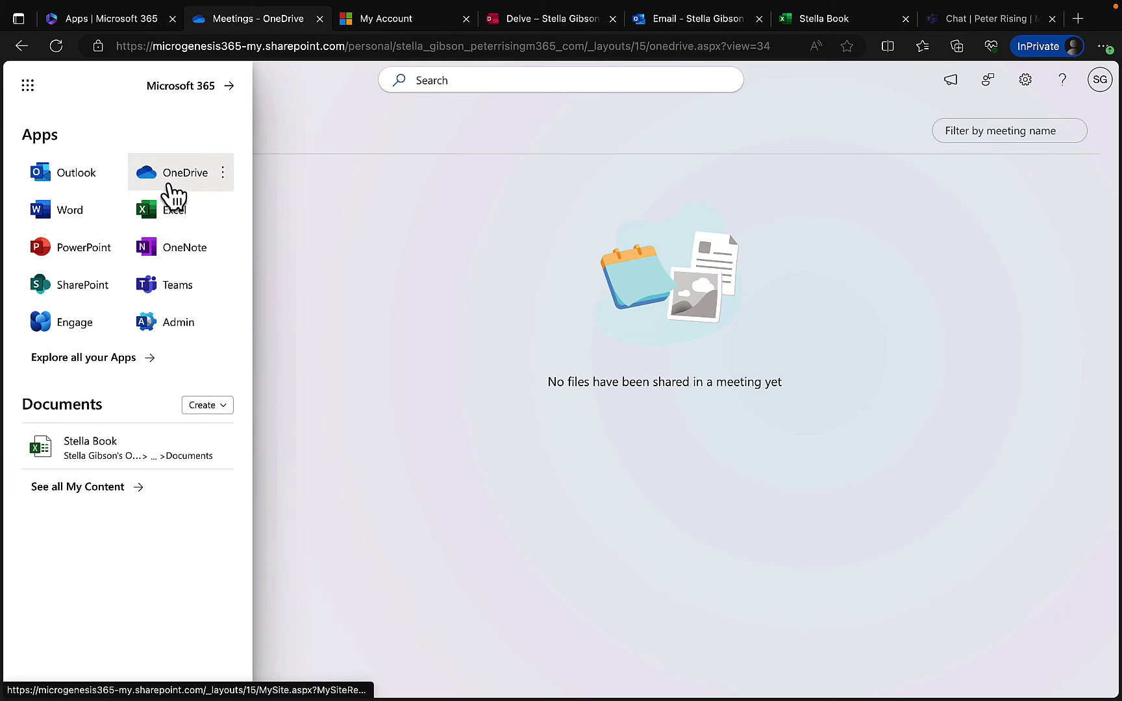
{"action": "left_click", "coordinate": [95, 361]}
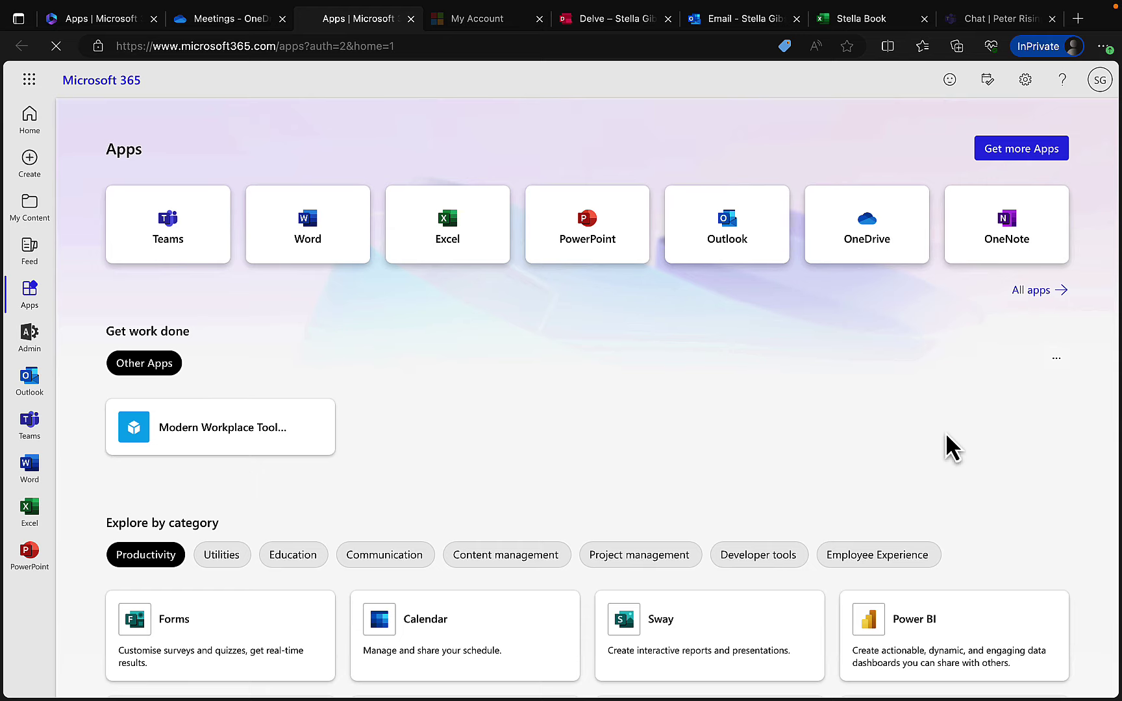
{"action": "scroll", "coordinate": [947, 441], "scroll_direction": "down", "scroll_amount": 6}
{"action": "scroll", "coordinate": [951, 445], "scroll_direction": "down", "scroll_amount": 1}
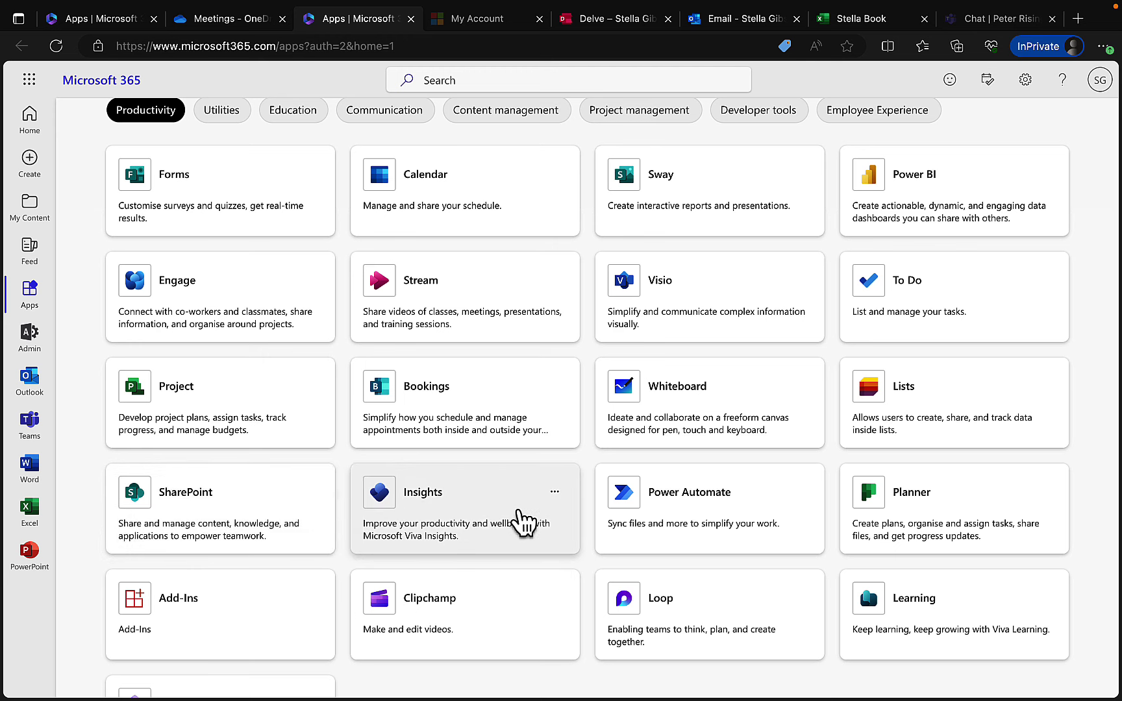
{"action": "scroll", "coordinate": [524, 519], "scroll_direction": "down", "scroll_amount": 2}
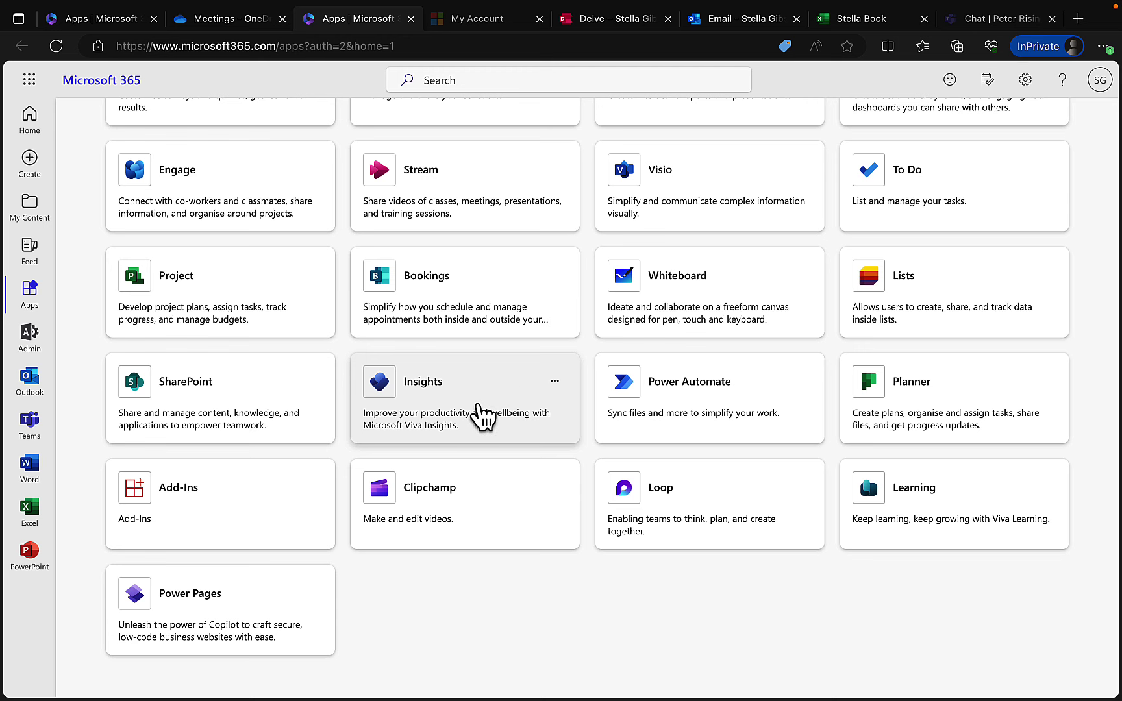
{"action": "scroll", "coordinate": [484, 416], "scroll_direction": "down", "scroll_amount": 1}
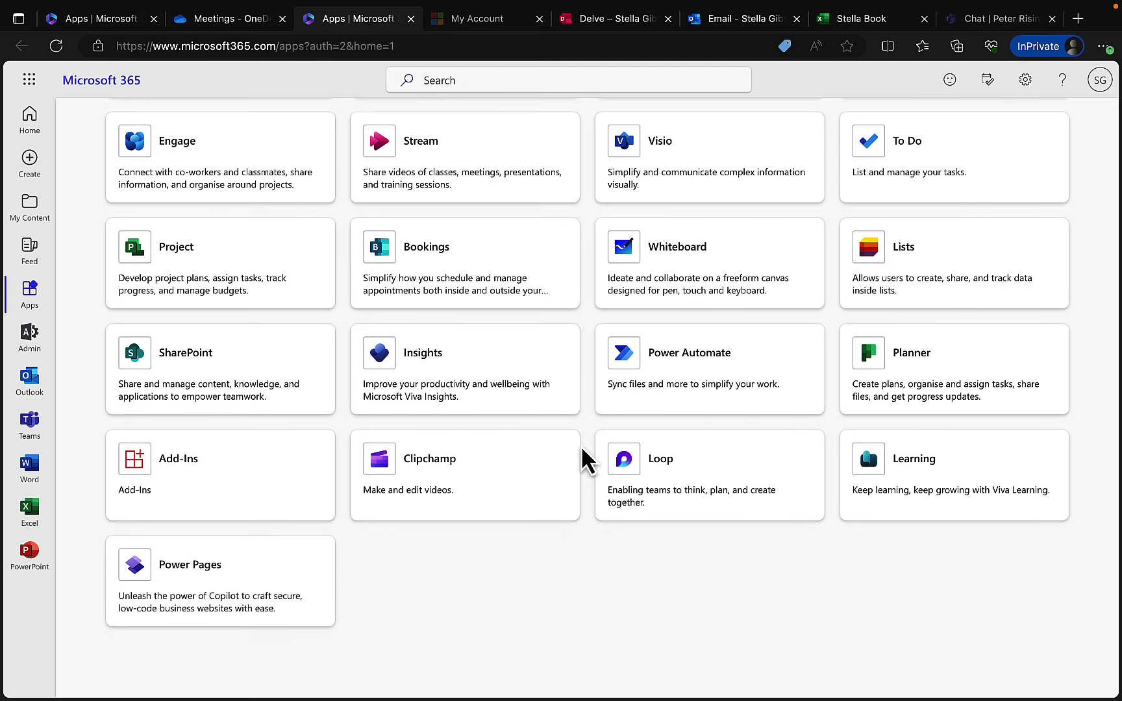
{"action": "scroll", "coordinate": [581, 445], "scroll_direction": "up", "scroll_amount": 10}
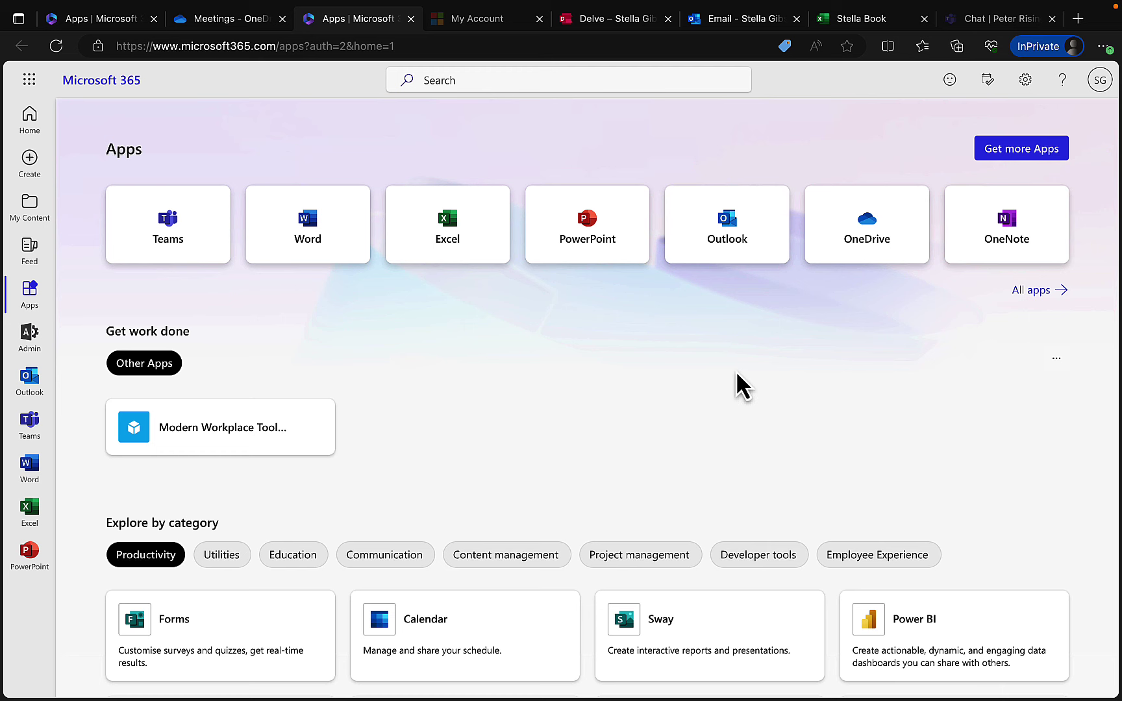
- Look through the Popular, Education and Productivity apps available to add, and return to the original Microsoft 365 Apps page
{"action": "left_click", "coordinate": [1004, 154]}
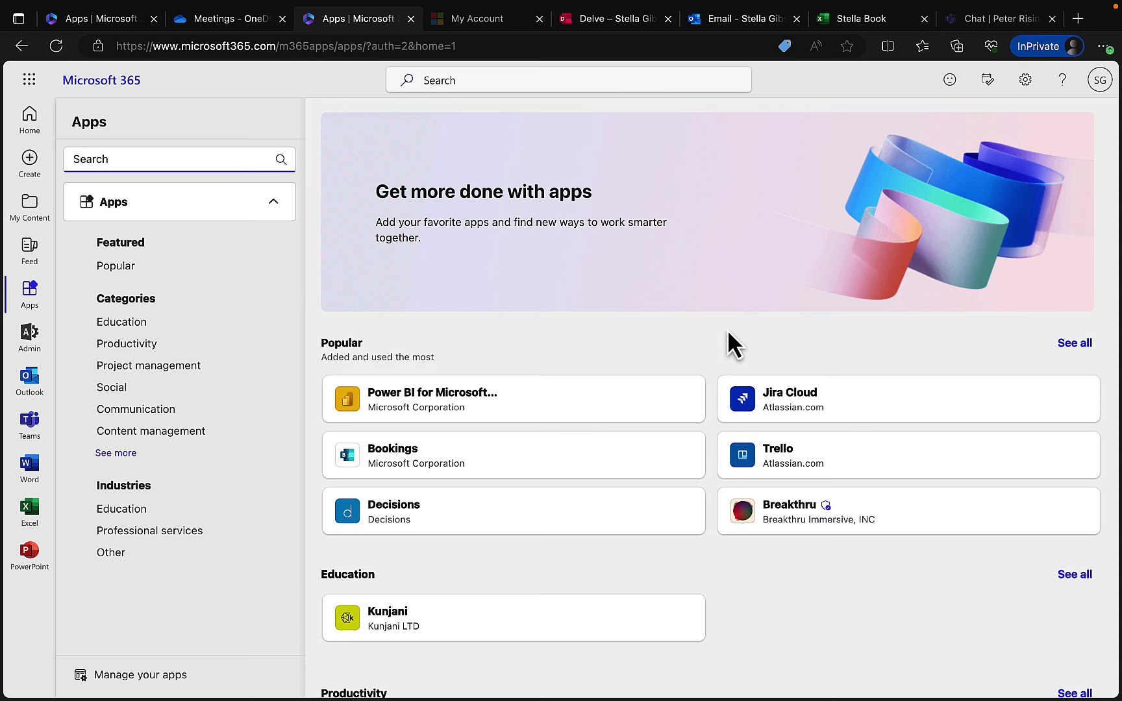
{"action": "scroll", "coordinate": [727, 330], "scroll_direction": "down", "scroll_amount": 2}
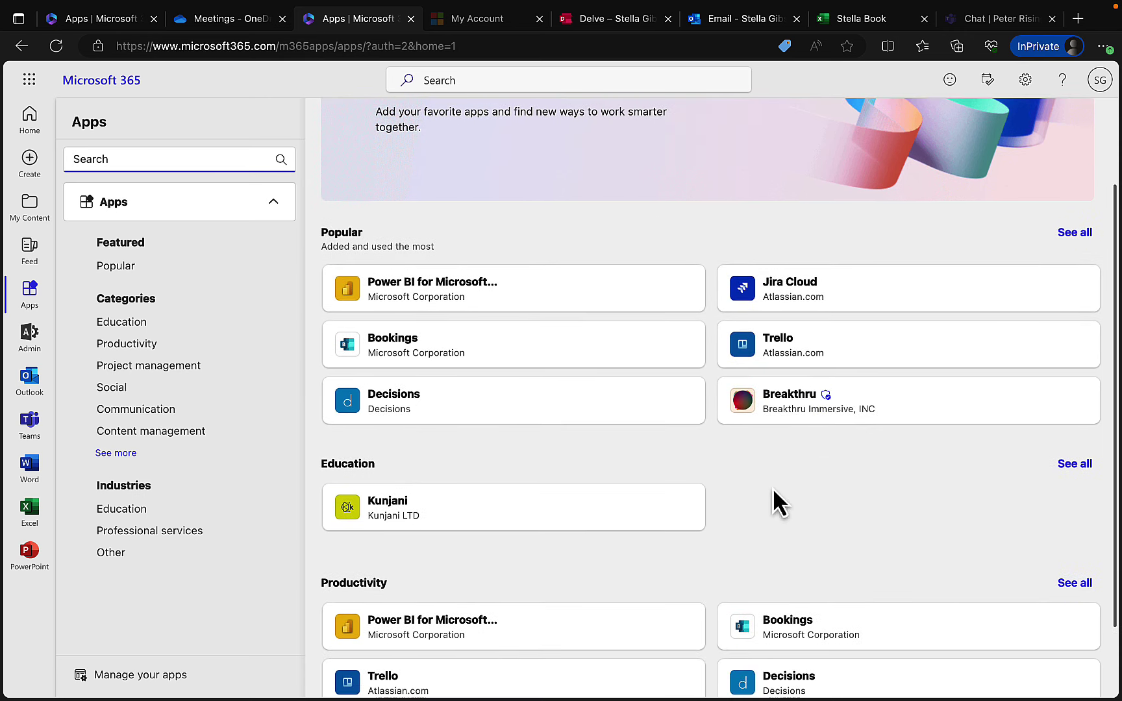
{"action": "scroll", "coordinate": [775, 481], "scroll_direction": "down", "scroll_amount": 2}
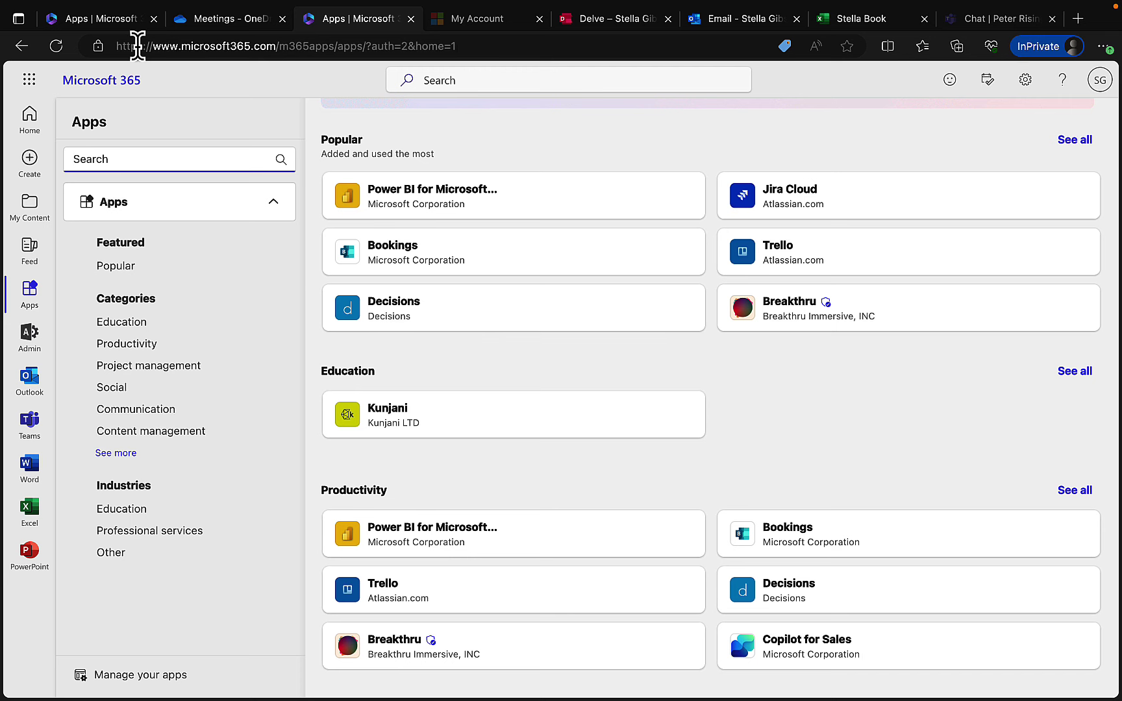
{"action": "left_click", "coordinate": [111, 19]}
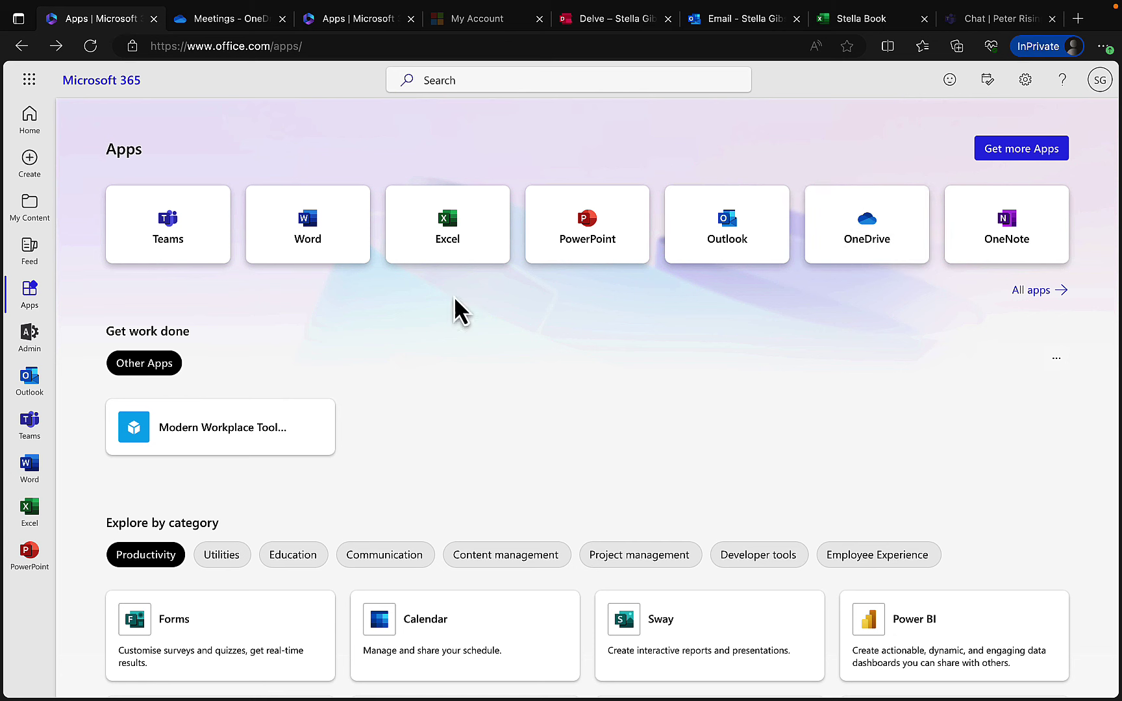